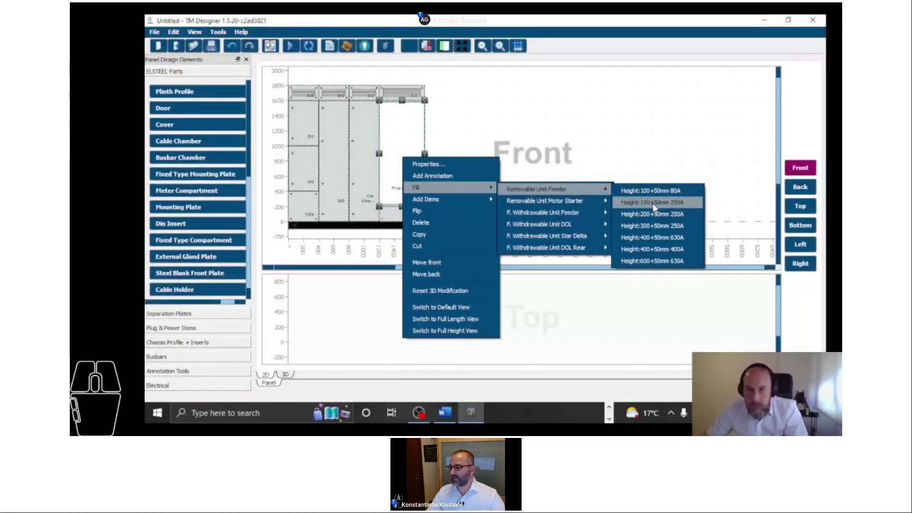
Fill the empty compartment in the rightmost column with 200+50 mm 250A removable unit feeders.
left_click(653, 215)
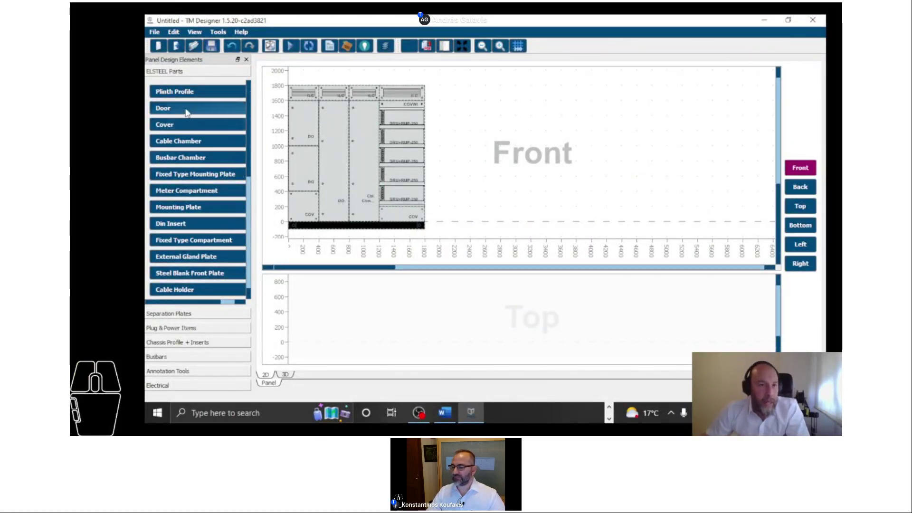
Place a mounting plate over the upper door compartment of the leftmost column in the front view.
left_click(223, 207)
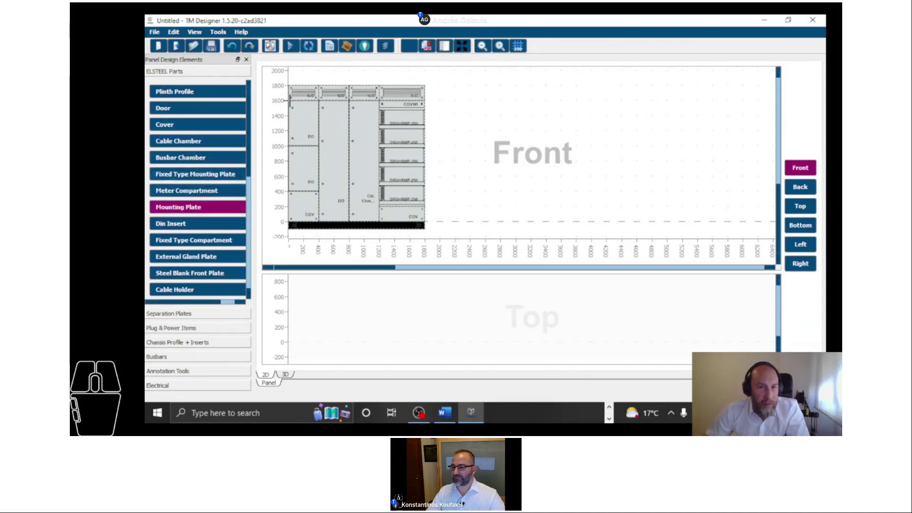
left_click_drag(289, 101, 319, 149)
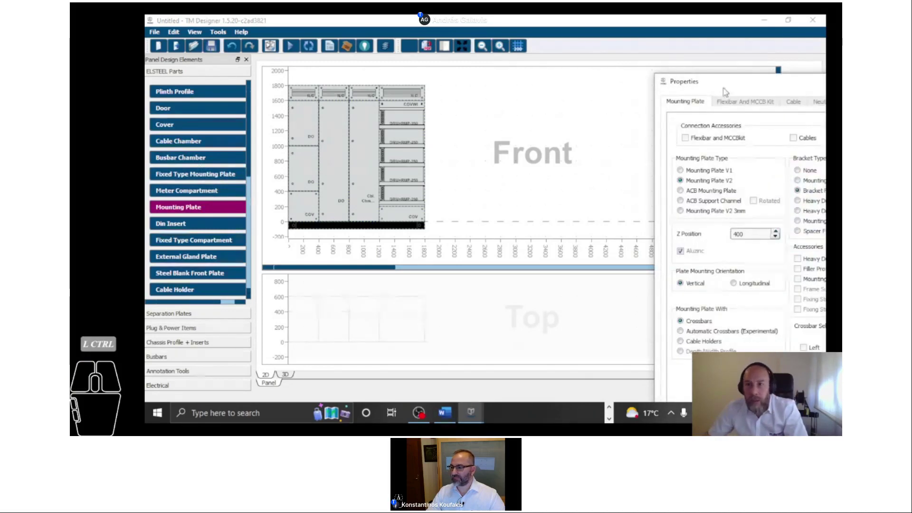
left_click_drag(725, 89, 531, 48)
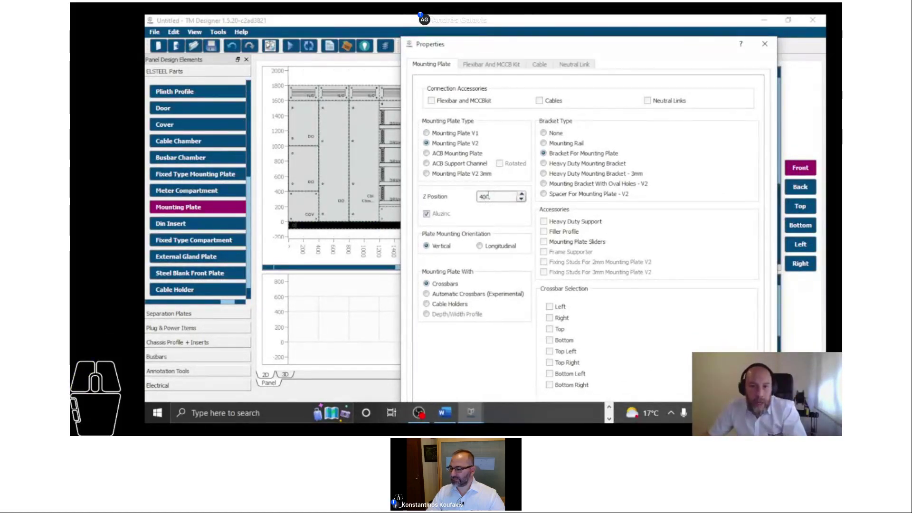
Try lower Z positions of 300 and 200 for the mounting plate, returning the value to 400.
left_click(522, 199)
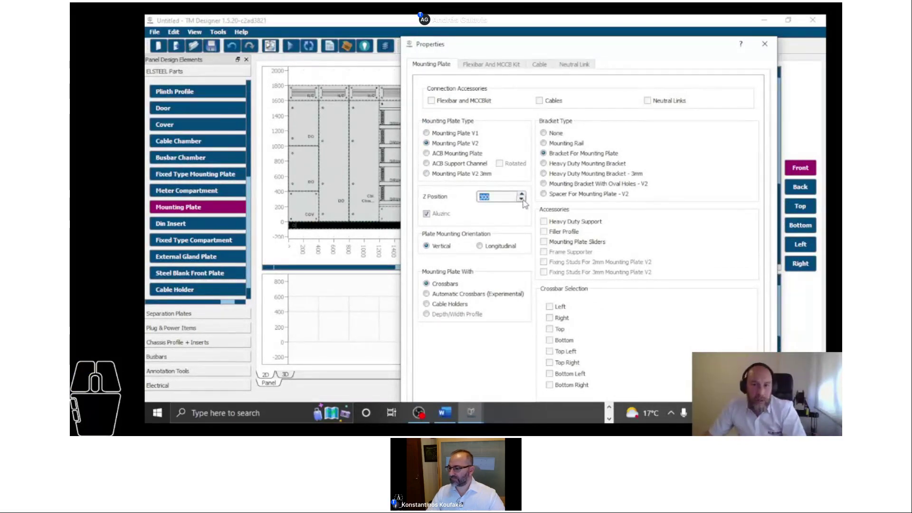
left_click(522, 199)
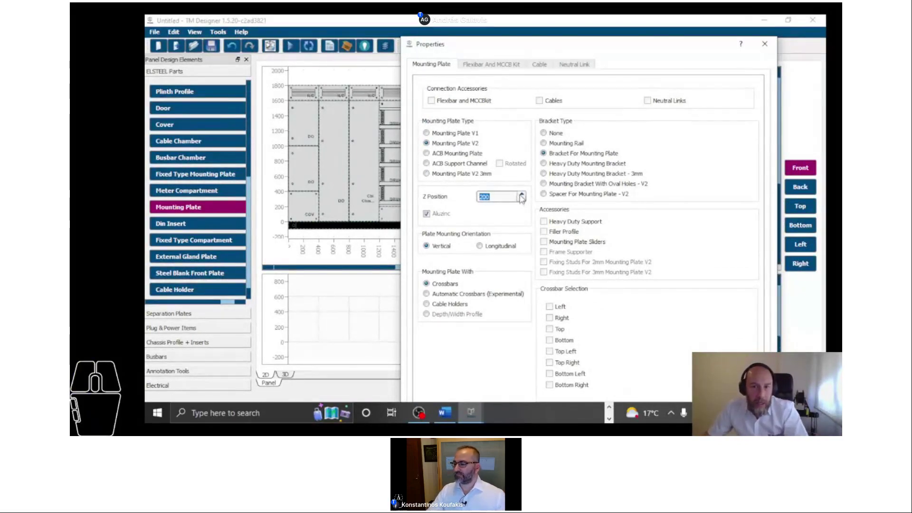
left_click(522, 194)
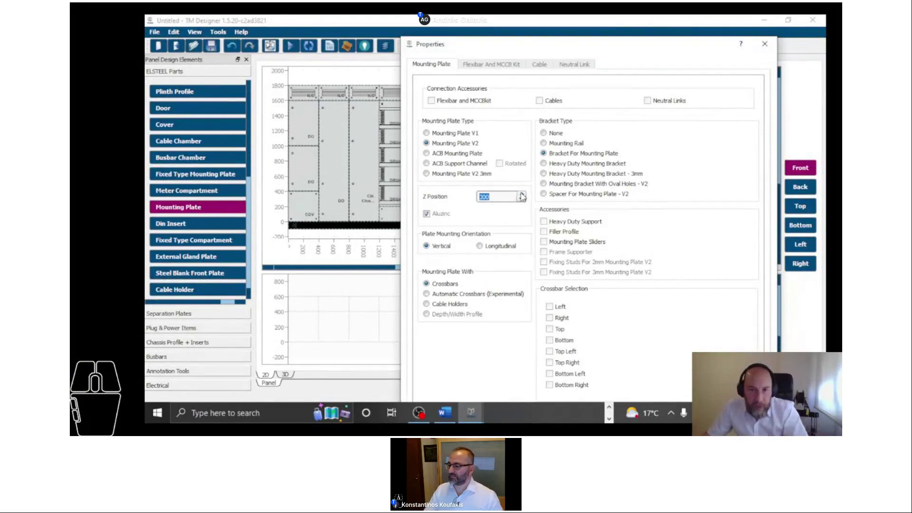
left_click(522, 194)
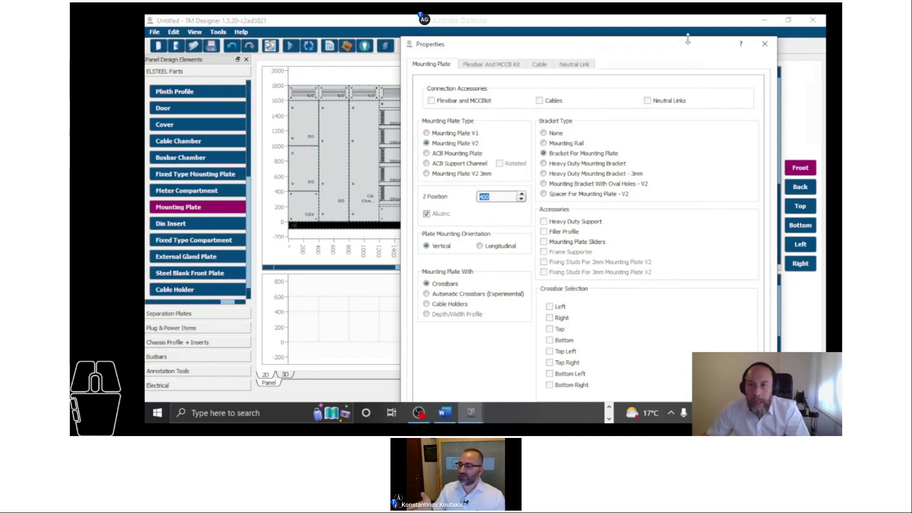
Close the mounting plate's properties and hide the doors and covers in the front view.
mouse_move(688, 39)
left_mouse_down()
mouse_move(689, 82)
mouse_move(702, 43)
left_mouse_up()
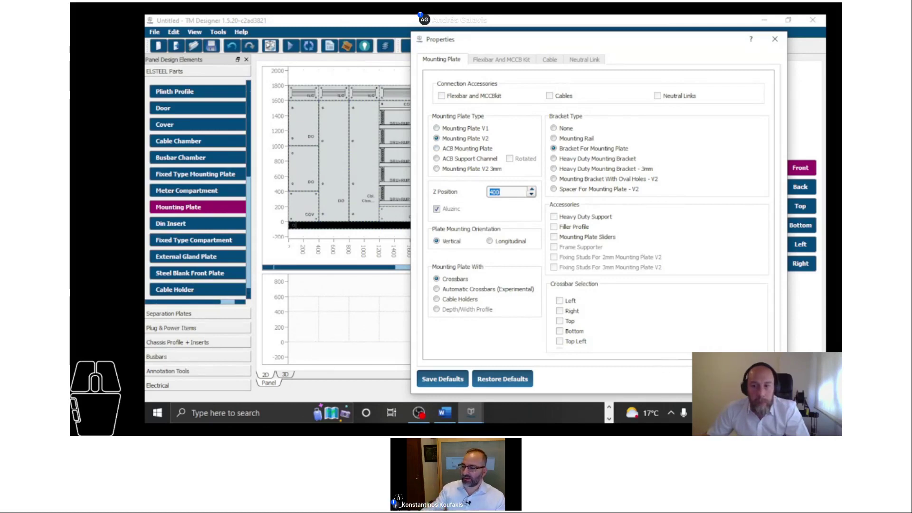
key("Escape")
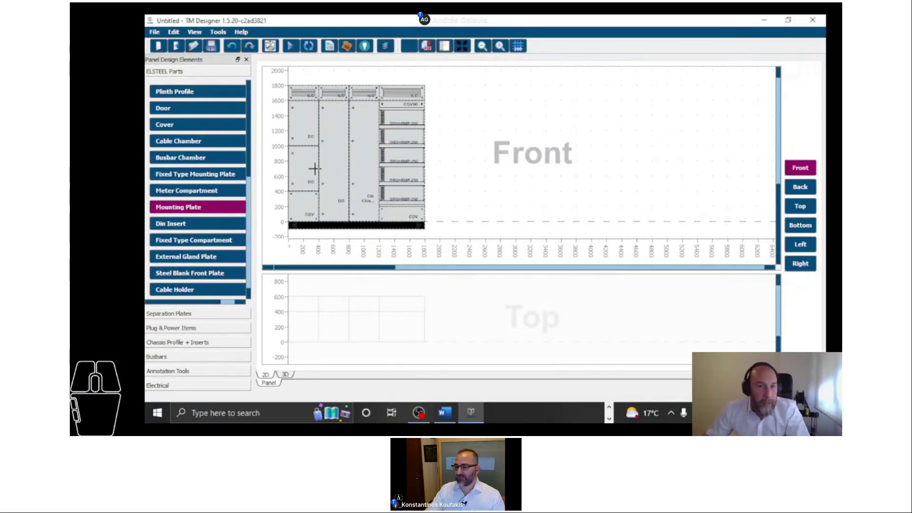
key("ctrl+d")
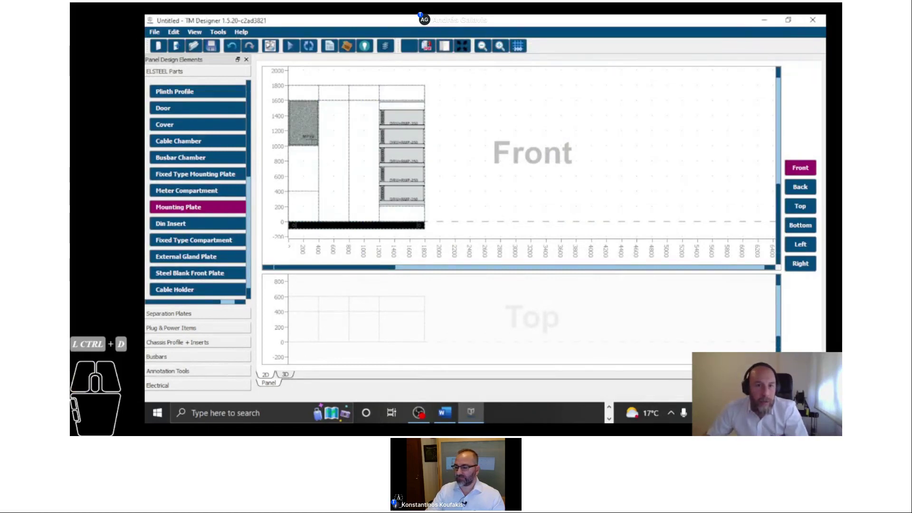
key("Escape")
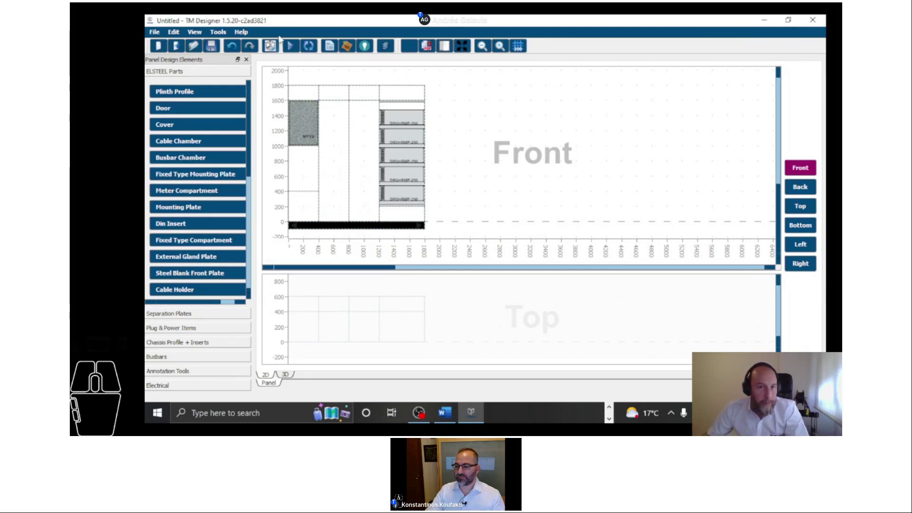
Save the project to the Desktop under the file name Test.
left_click(291, 46)
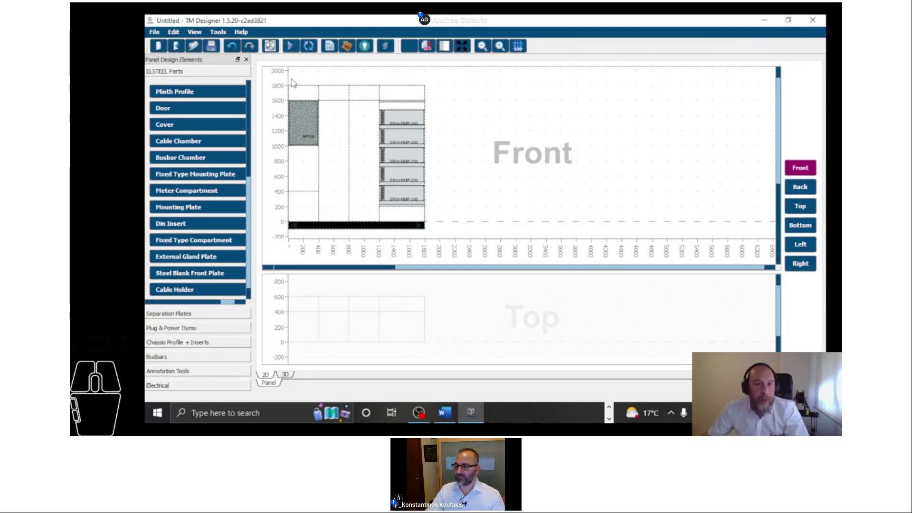
left_click(210, 46)
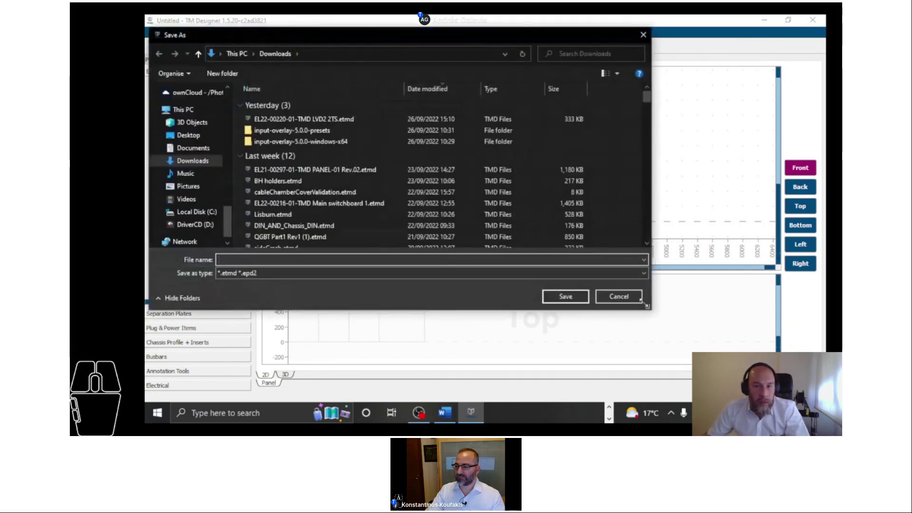
left_click_drag(647, 308, 676, 324)
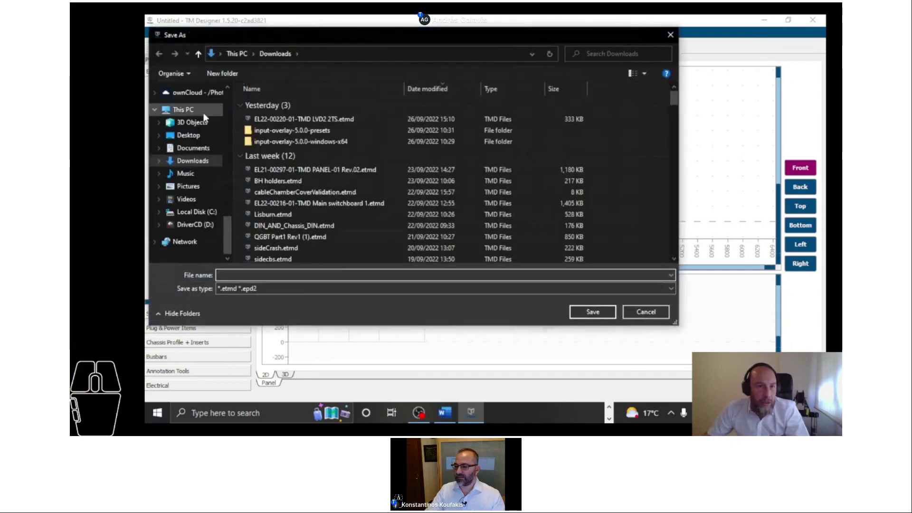
left_click(203, 134)
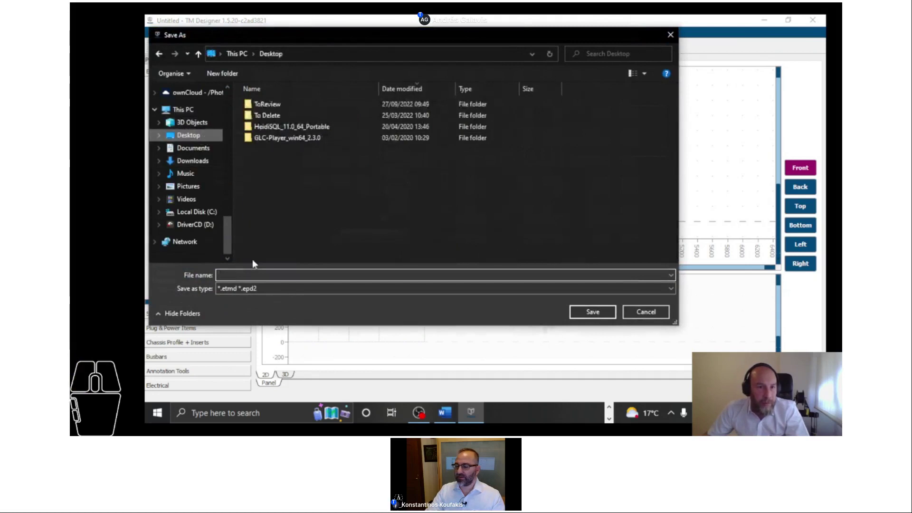
left_click(257, 274)
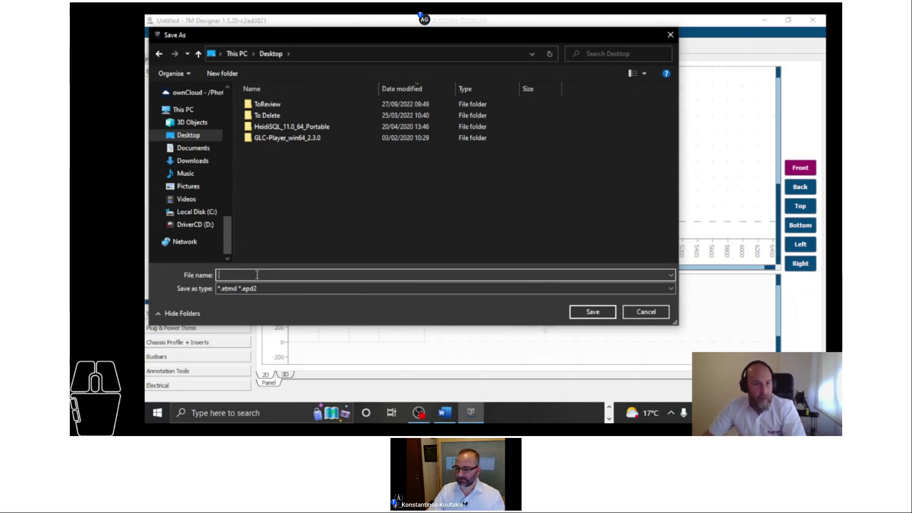
type("Tex")
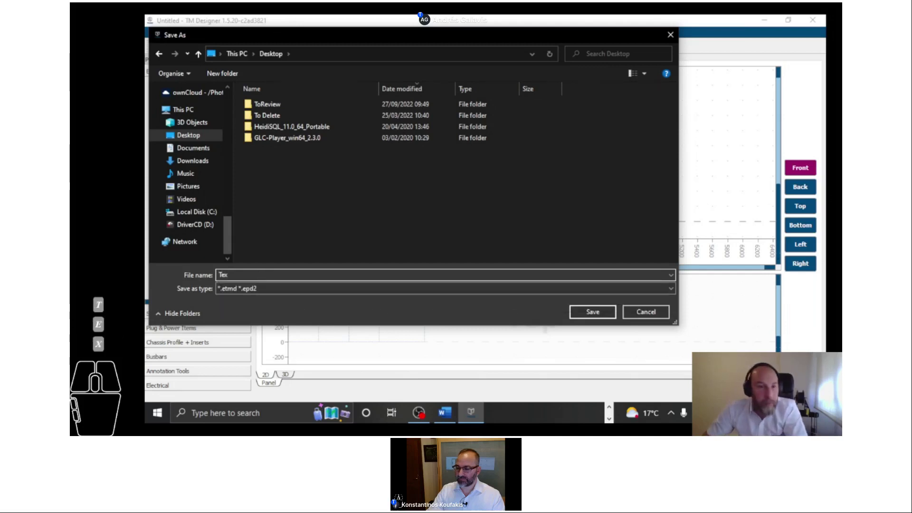
key("BackSpace")
type("st")
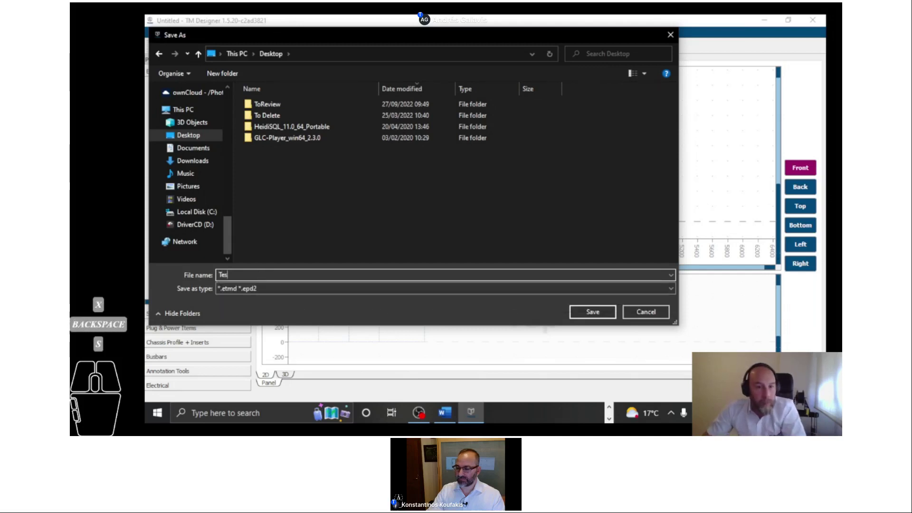
left_click(588, 315)
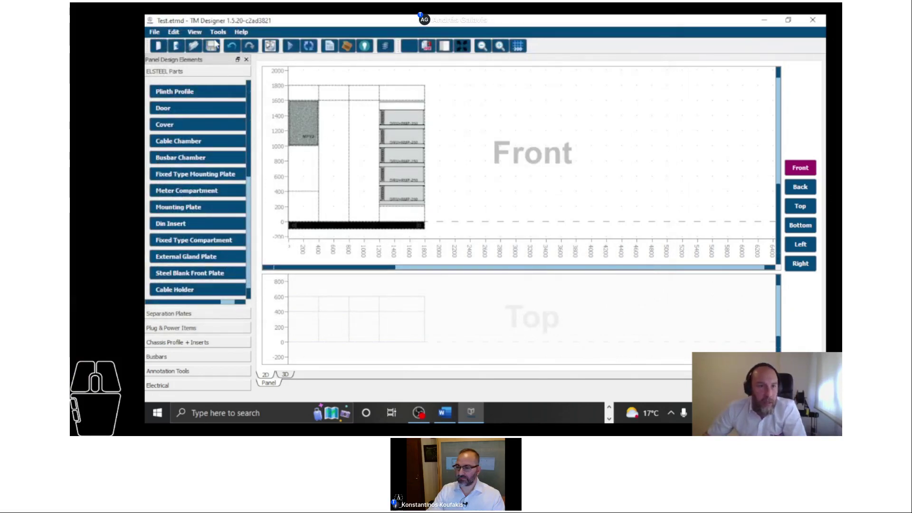
Generate the 3D model of the panel and activate the selection pointer.
left_click(291, 47)
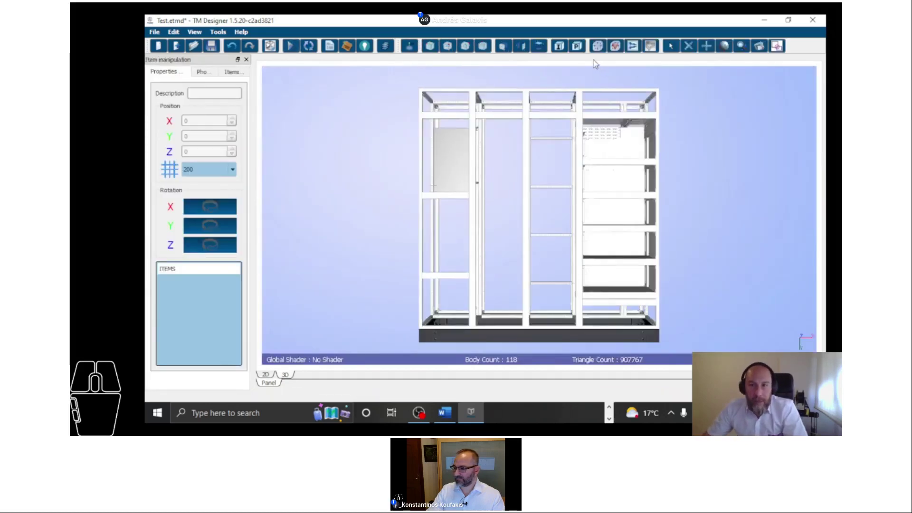
left_click_drag(364, 87, 373, 125)
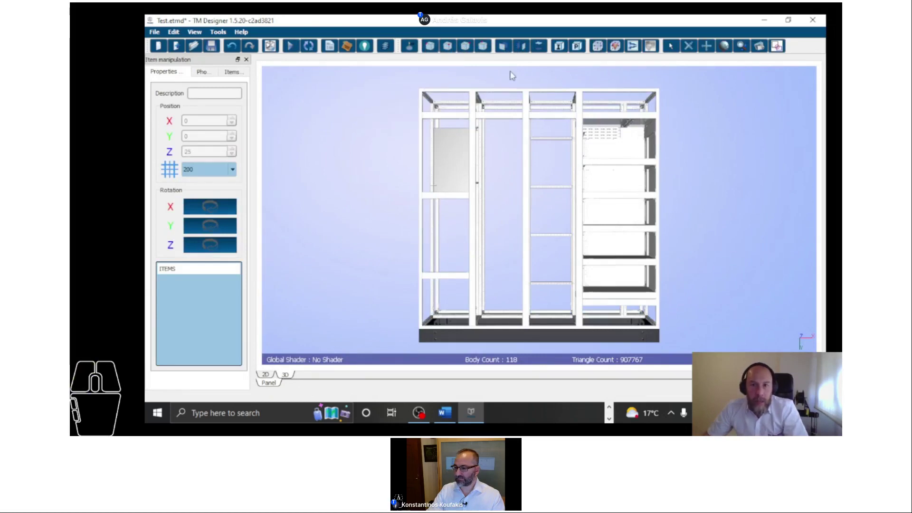
left_click(670, 46)
Inspect the open frame and busbars from several sides, and show the doors and covers on the 3D model.
left_click_drag(315, 102, 360, 138)
right_click_drag(360, 138, 460, 151)
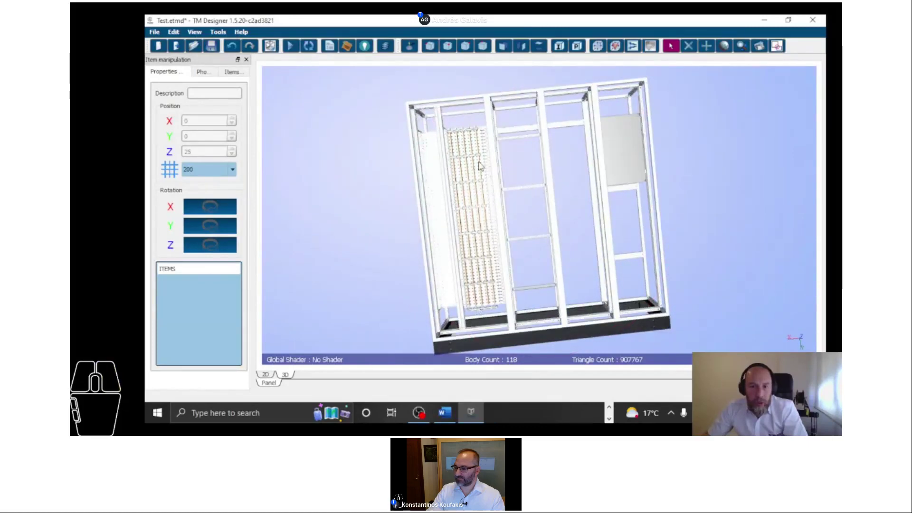
right_click_drag(403, 185, 478, 185)
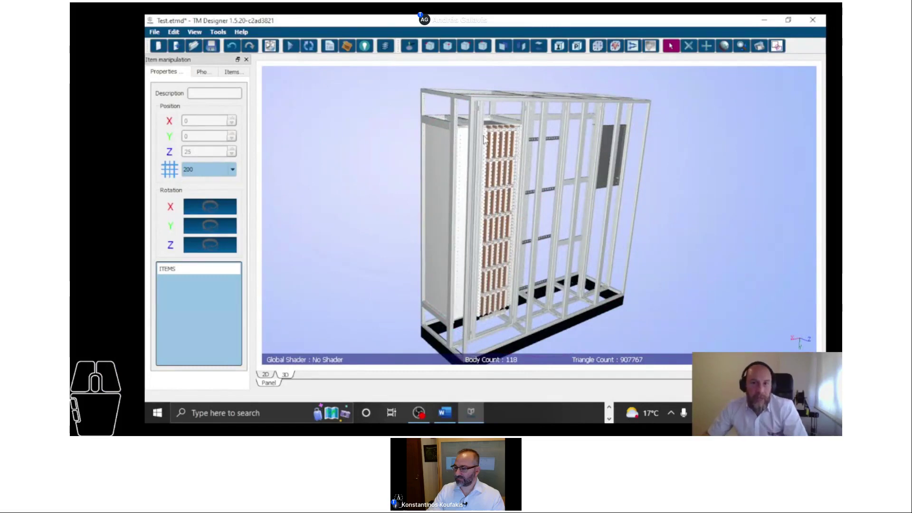
right_click_drag(335, 190, 655, 233)
right_click_drag(331, 113, 318, 160)
right_click_drag(569, 91, 540, 140)
key("ctrl+d")
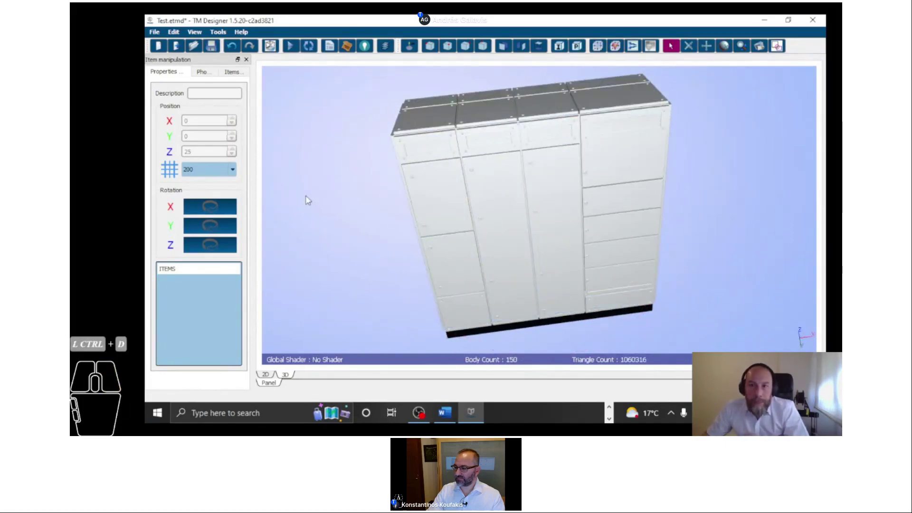
Look at the image rendering settings and the Export 3D options, leaving without exporting.
left_click(201, 71)
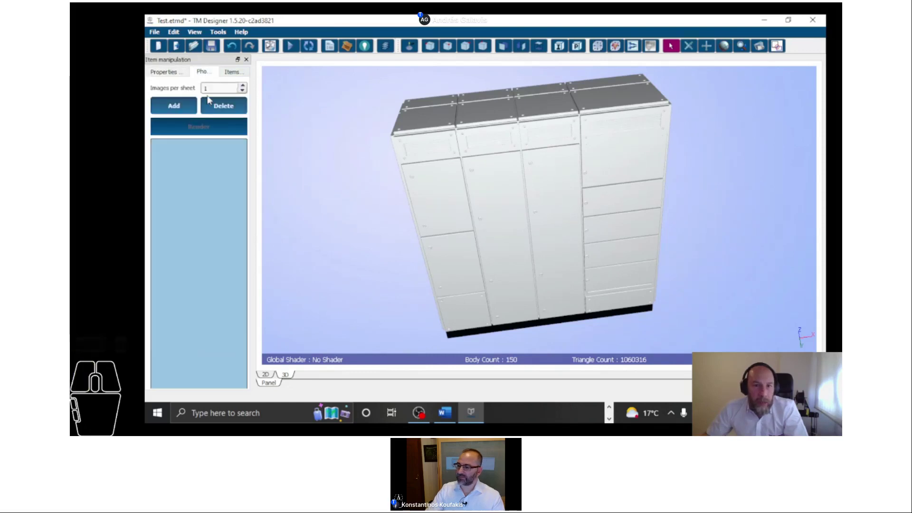
left_click(153, 32)
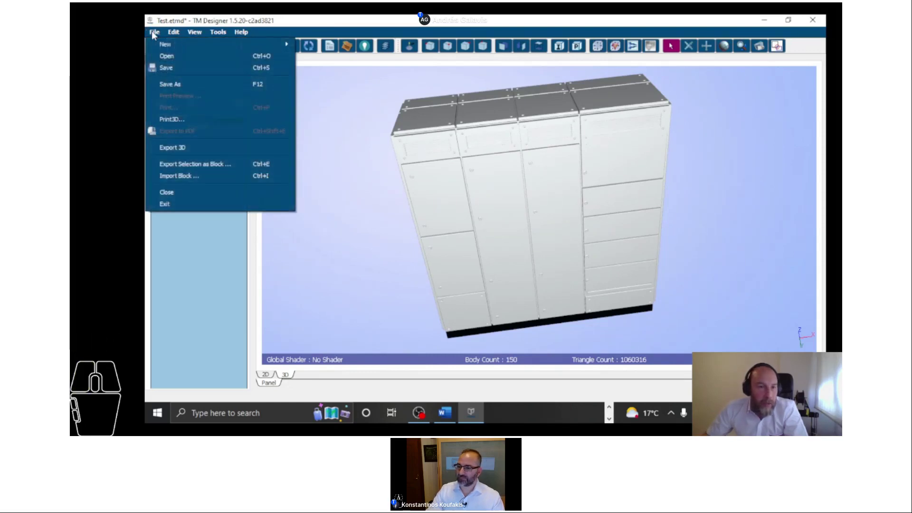
left_click(170, 147)
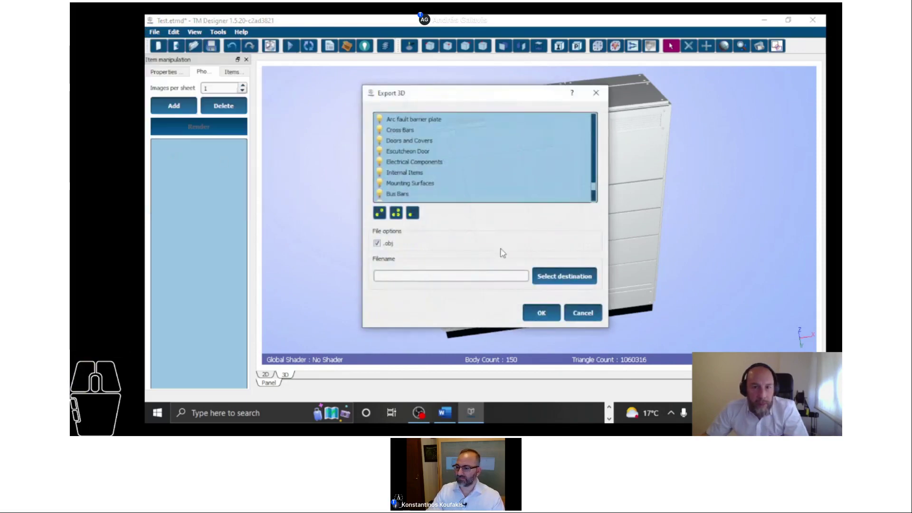
left_click(582, 313)
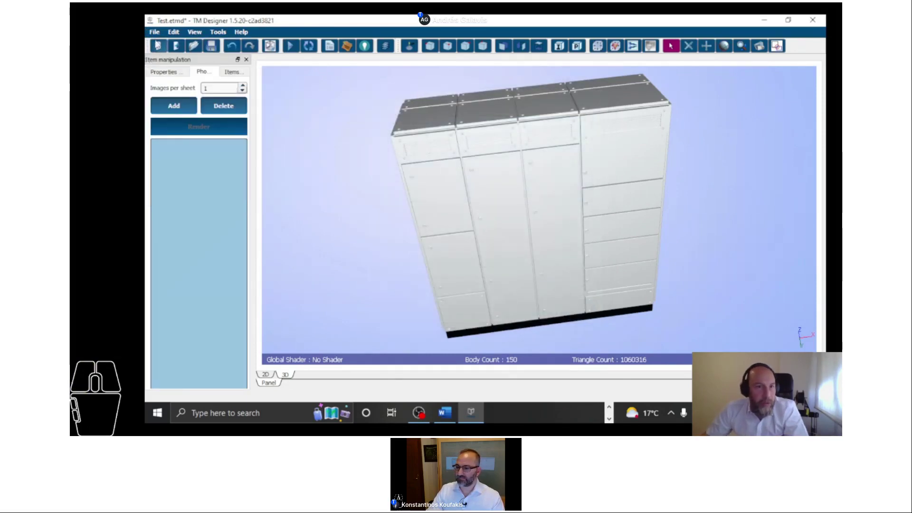
Review the pages of the 3D print preview and close it without printing.
left_click(154, 33)
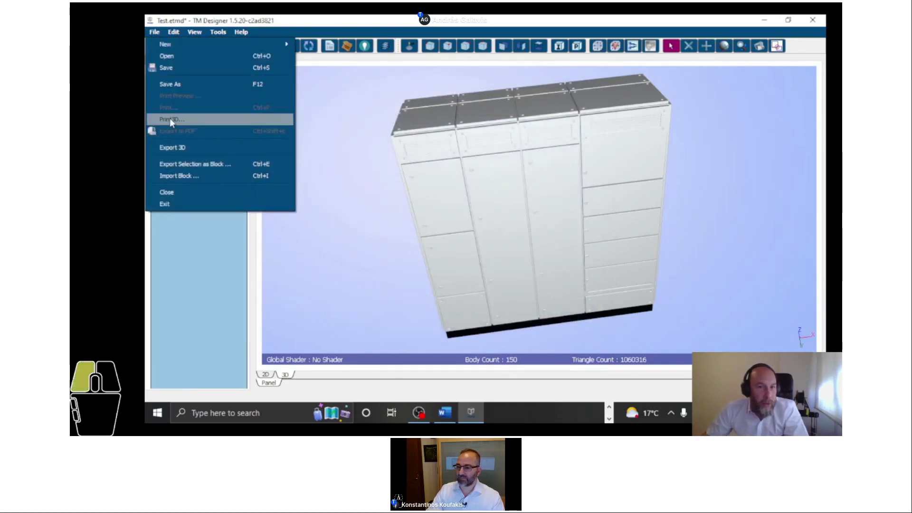
left_click(170, 118)
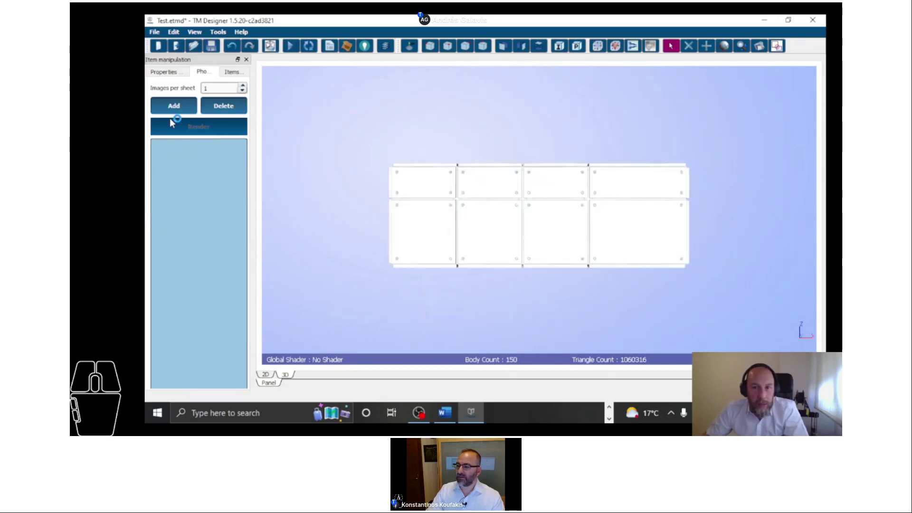
scroll(531, 182, "down", 10)
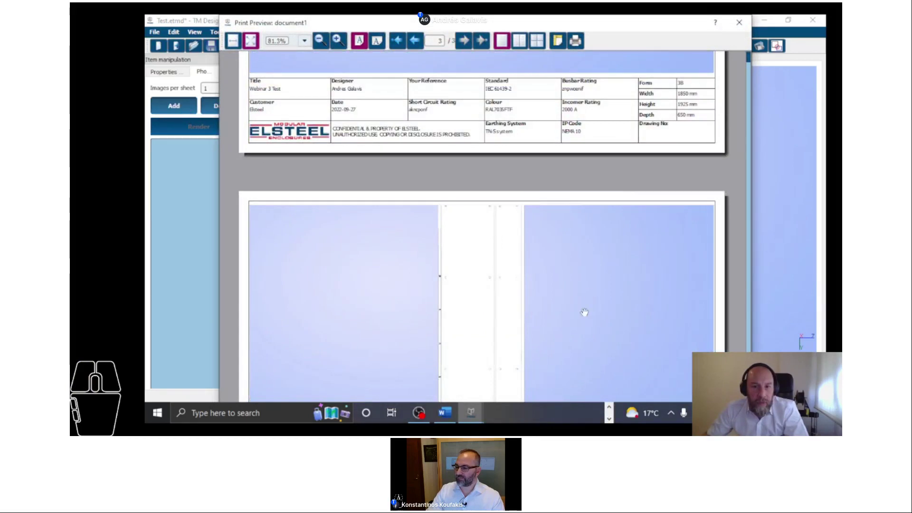
scroll(587, 299, "up", 10)
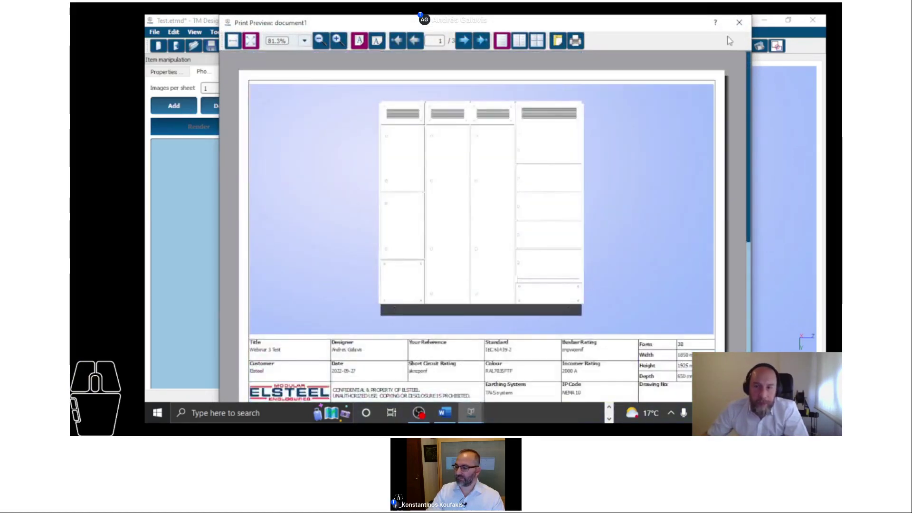
left_click(739, 22)
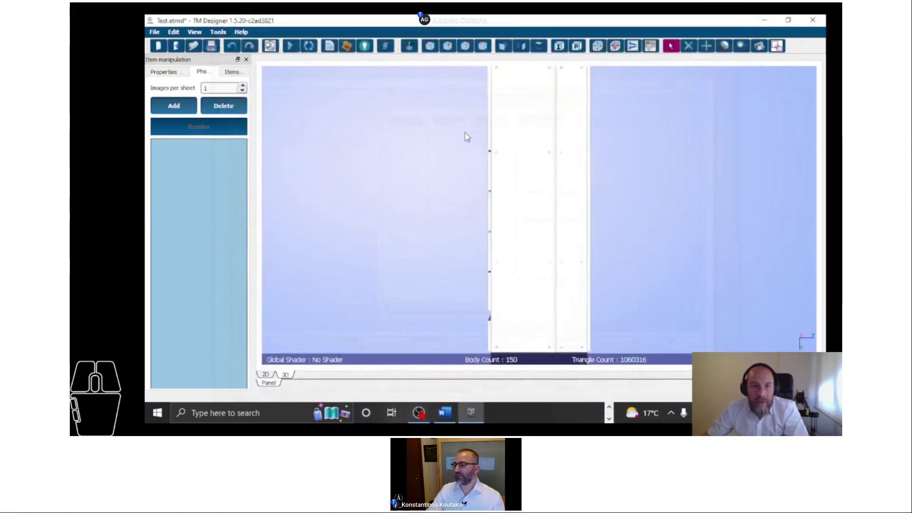
Hide the doors and covers on the 3D model to expose the frame and compartments.
scroll(461, 132, "down", 2)
scroll(460, 131, "up", 1)
right_click_drag(452, 122, 496, 116)
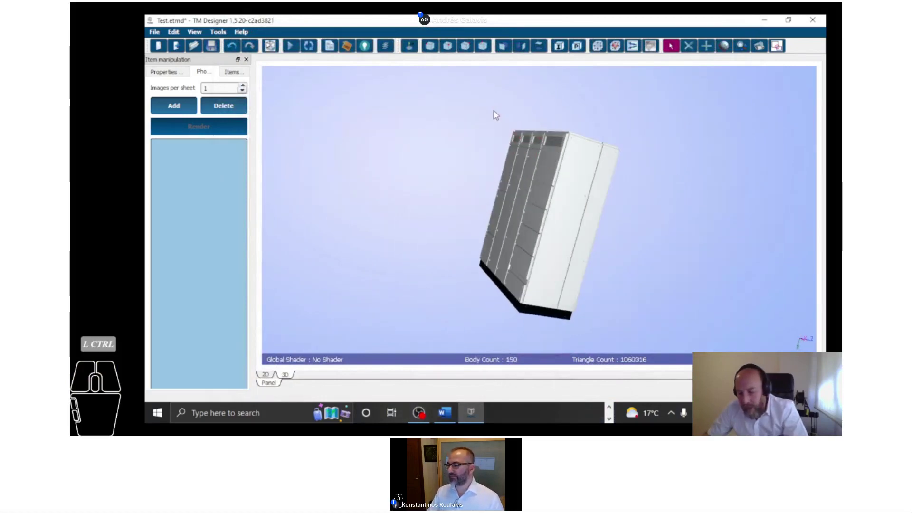
key("ctrl+d")
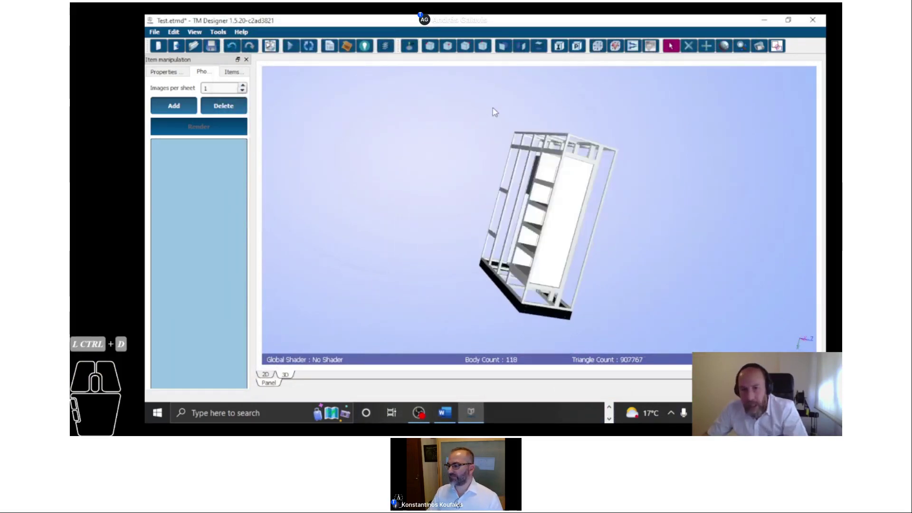
Section the 3D model with the clipping plane and rotate the plane to cut horizontally through the frame.
left_click(635, 48)
right_click_drag(671, 271, 643, 255)
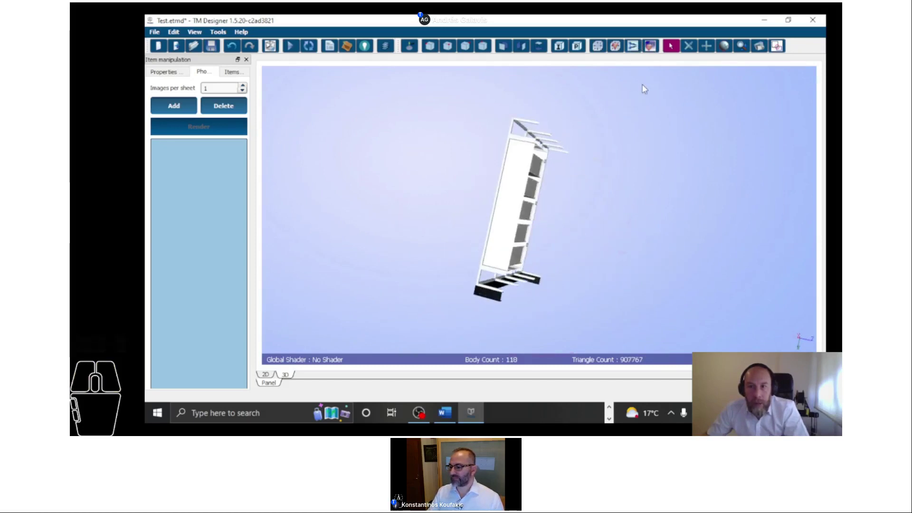
left_click(651, 48)
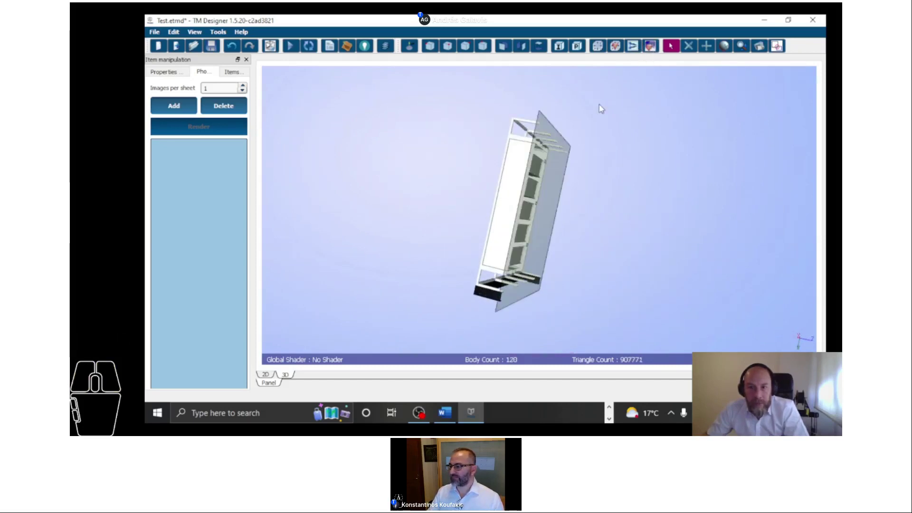
left_click(541, 195)
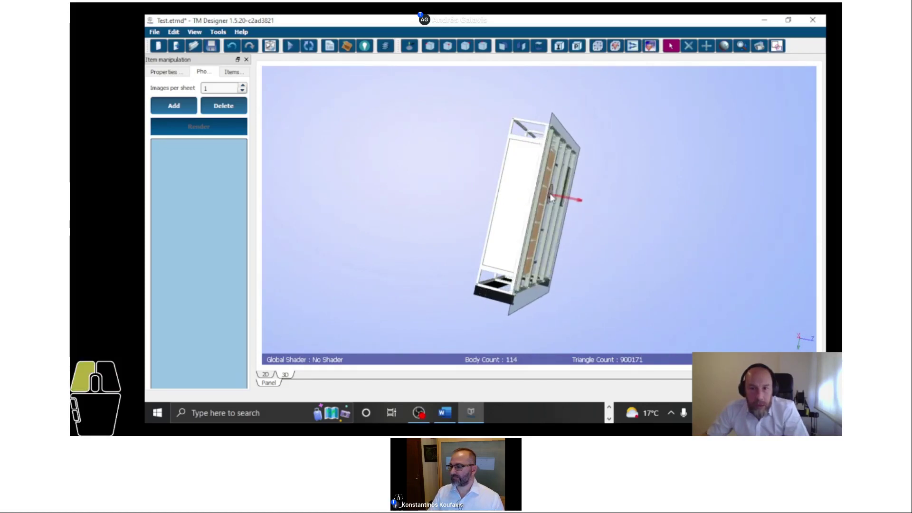
left_click(548, 200)
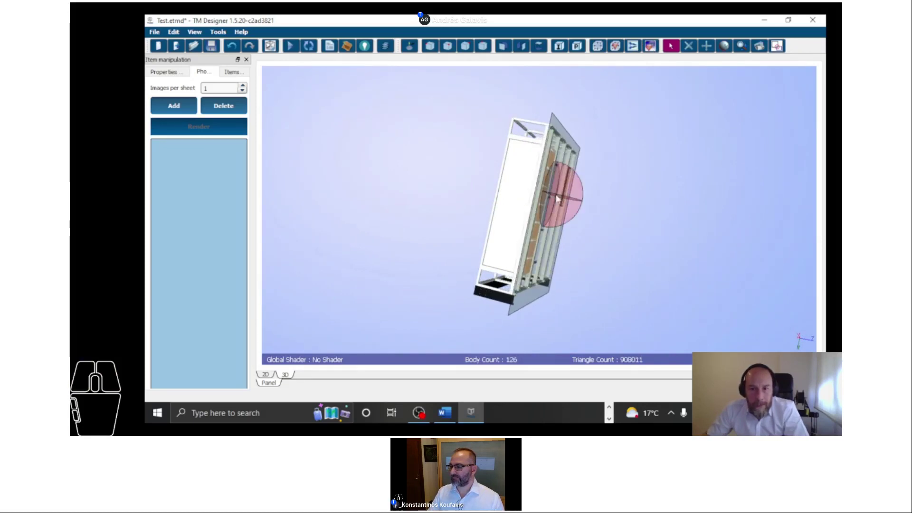
left_click_drag(553, 197, 642, 125)
middle_click_drag(642, 124, 473, 119)
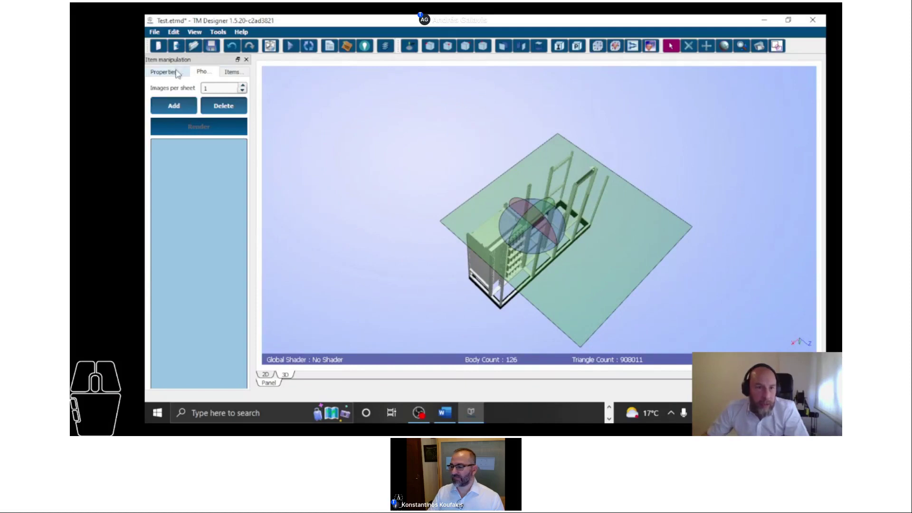
Hide the clipping plane and store an image of the sectioned model, replacing the capture that includes the plane.
left_click(178, 105)
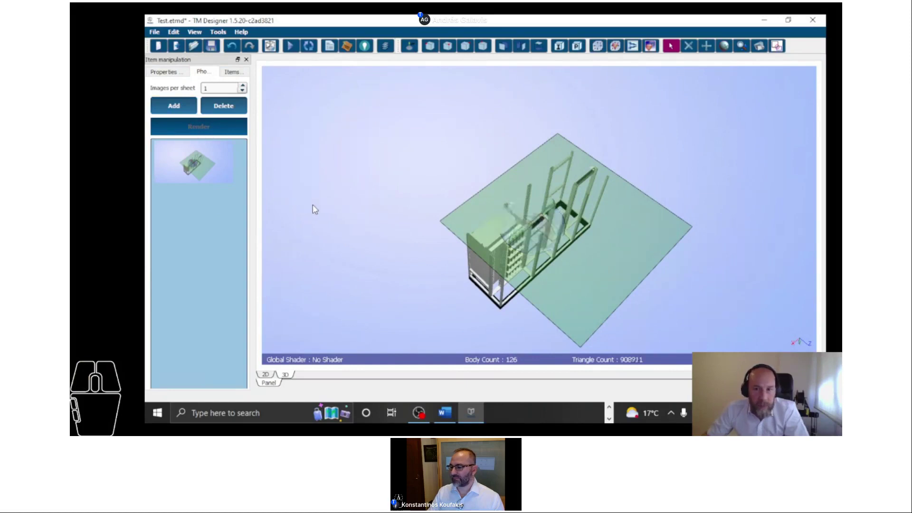
left_click(651, 46)
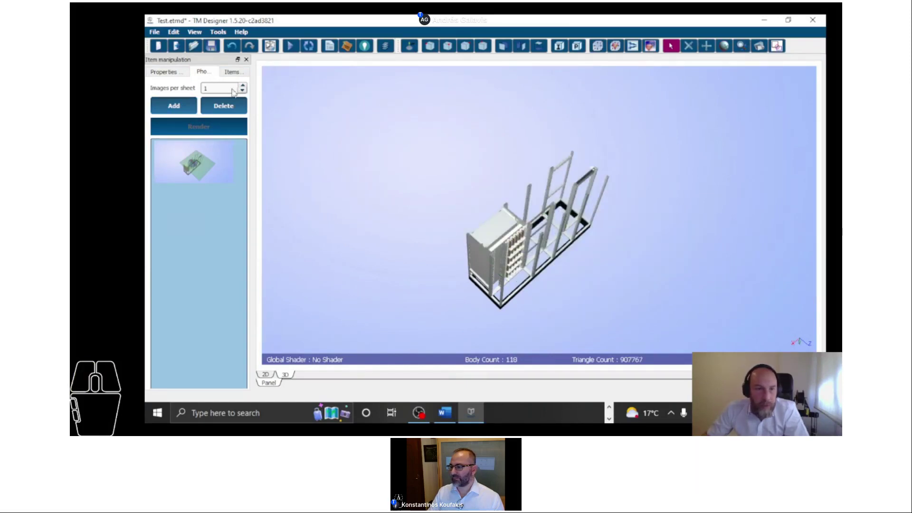
left_click(194, 164)
left_click(224, 106)
left_click(190, 106)
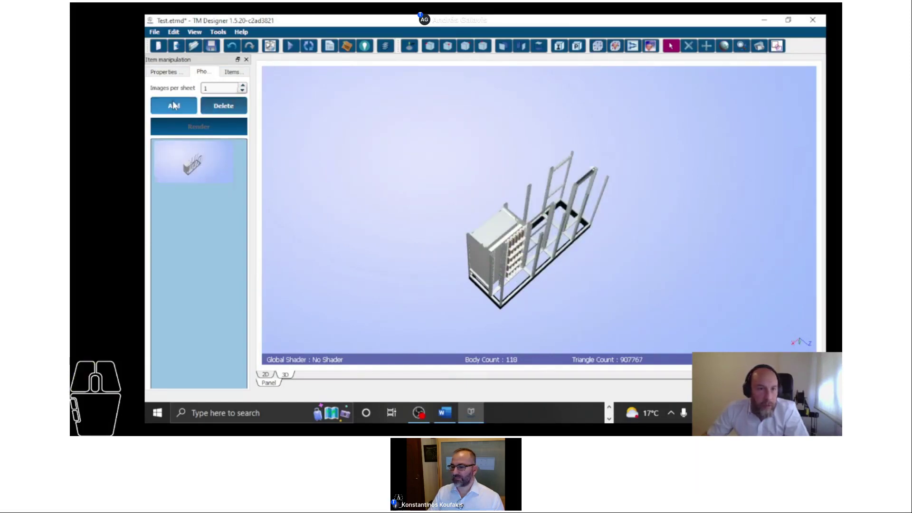
Preview the stored image in the 3D print output and close the preview without printing.
left_click(156, 32)
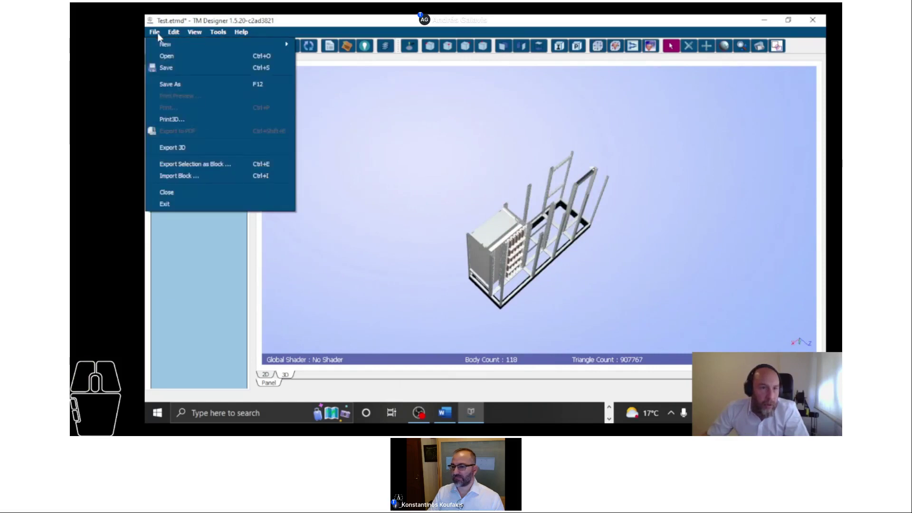
left_click(178, 122)
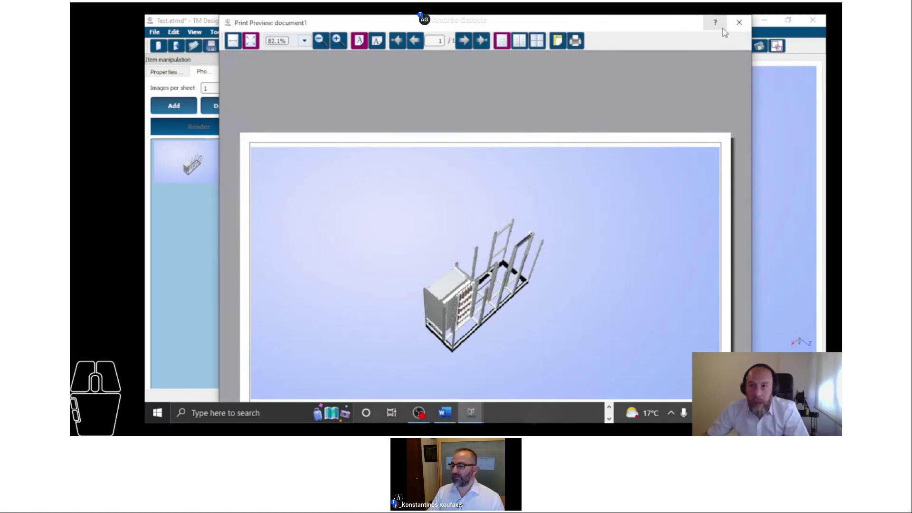
left_click(739, 22)
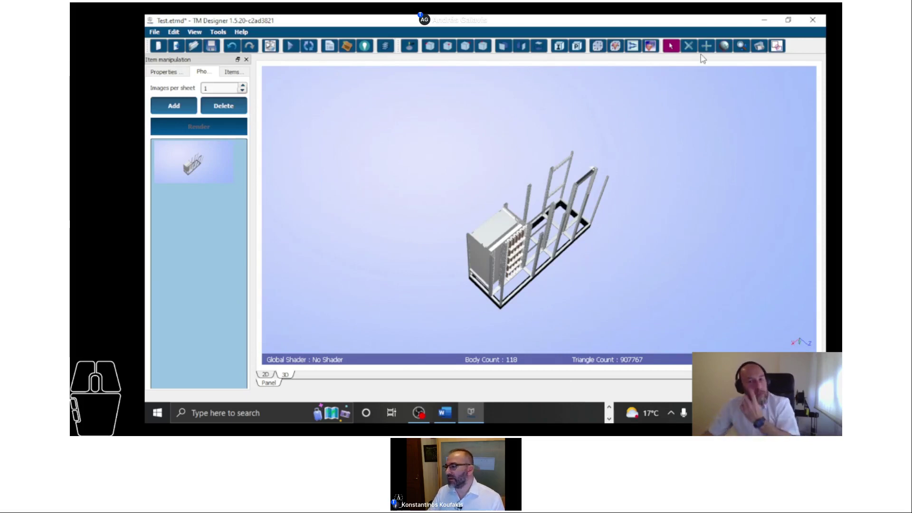
Capture a close-up screenshot of the sectioned frame and busbars and preview it with a transparent background.
scroll(581, 228, "up", 5)
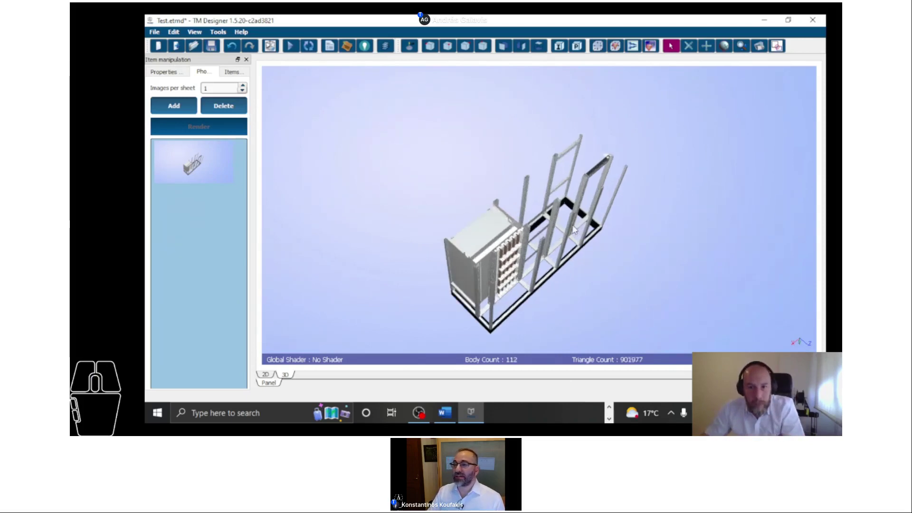
scroll(573, 230, "up", 3)
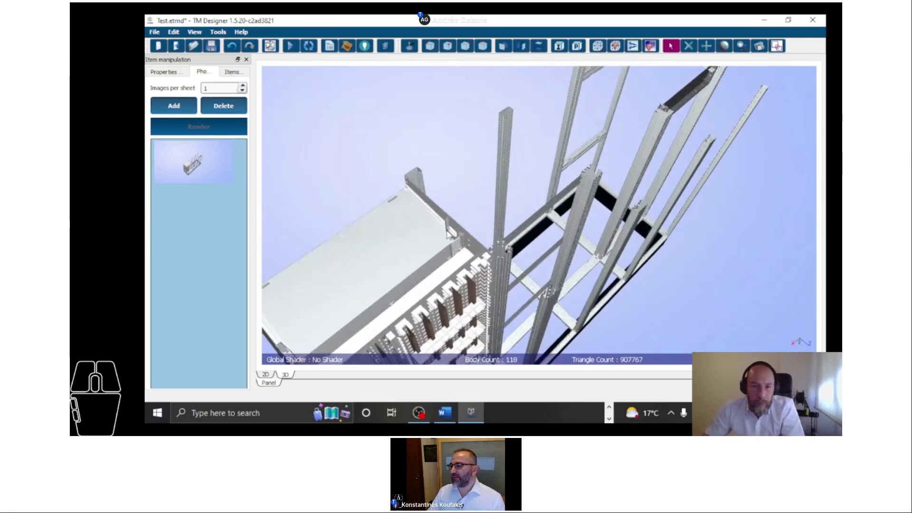
middle_click_drag(448, 233, 521, 148)
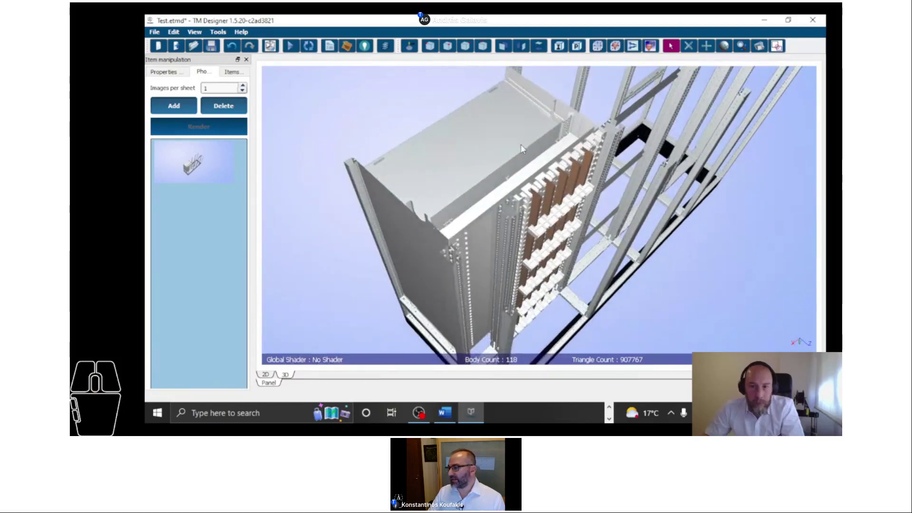
right_click_drag(607, 328, 586, 293)
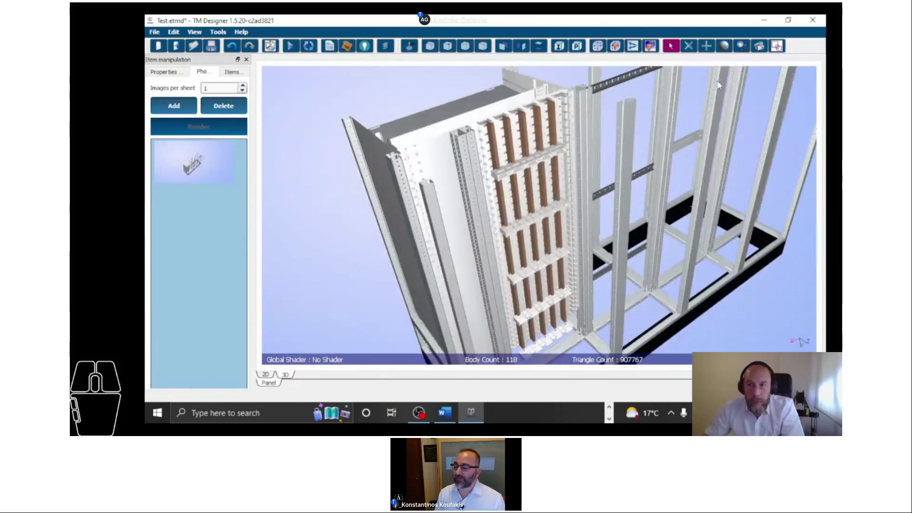
left_click(764, 48)
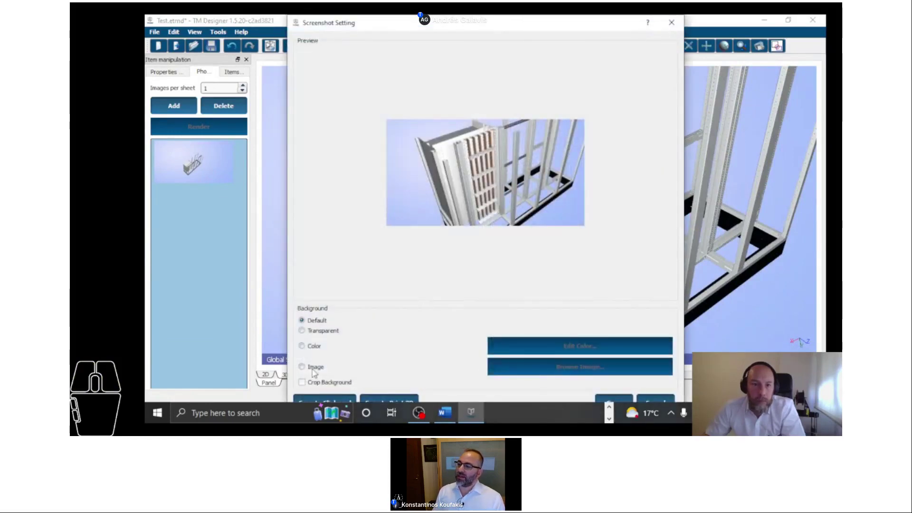
left_click(302, 331)
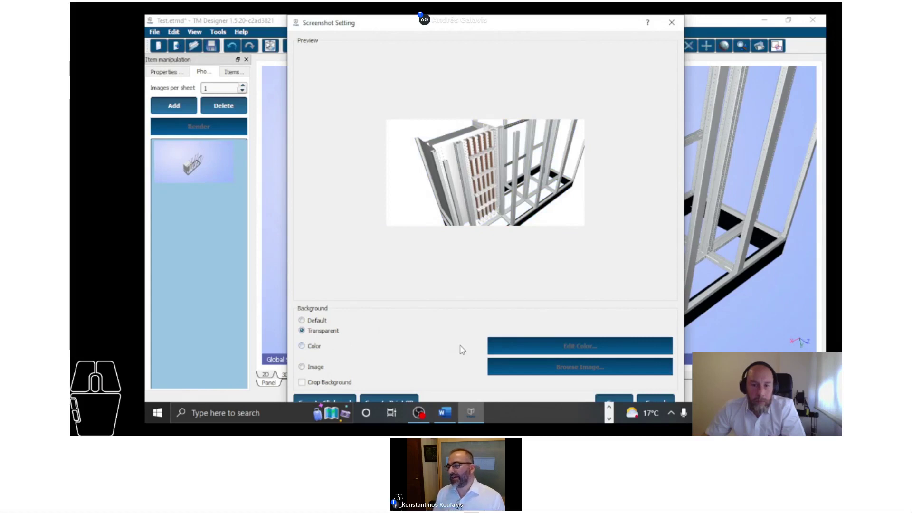
mouse_move(497, 18)
left_mouse_down()
mouse_move(495, 71)
mouse_move(501, 26)
left_mouse_up()
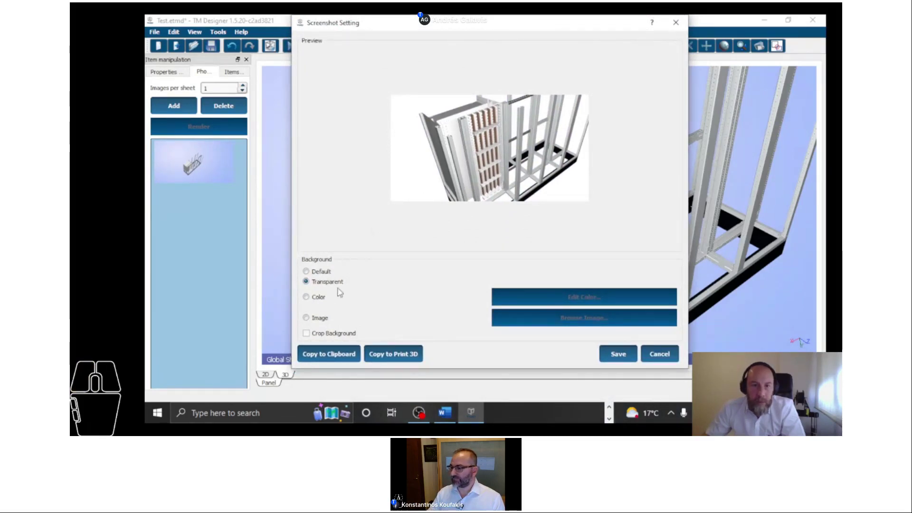
Try a black background colour for the screenshot, return to transparent, and cancel without saving.
left_click(307, 297)
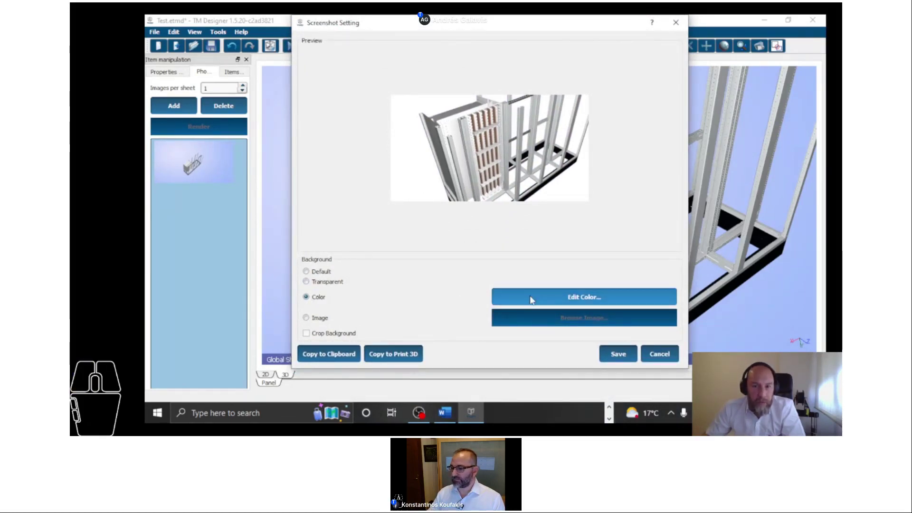
left_click(537, 298)
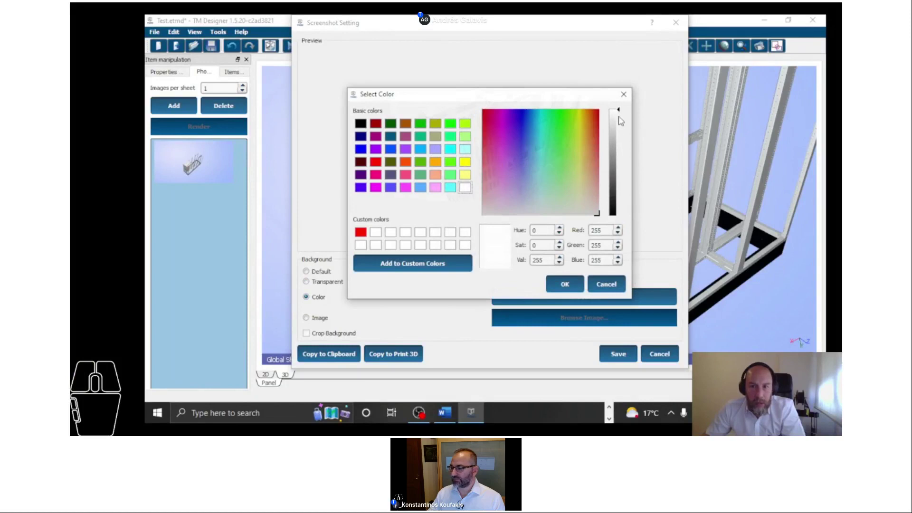
left_click_drag(618, 111, 616, 216)
left_click(564, 285)
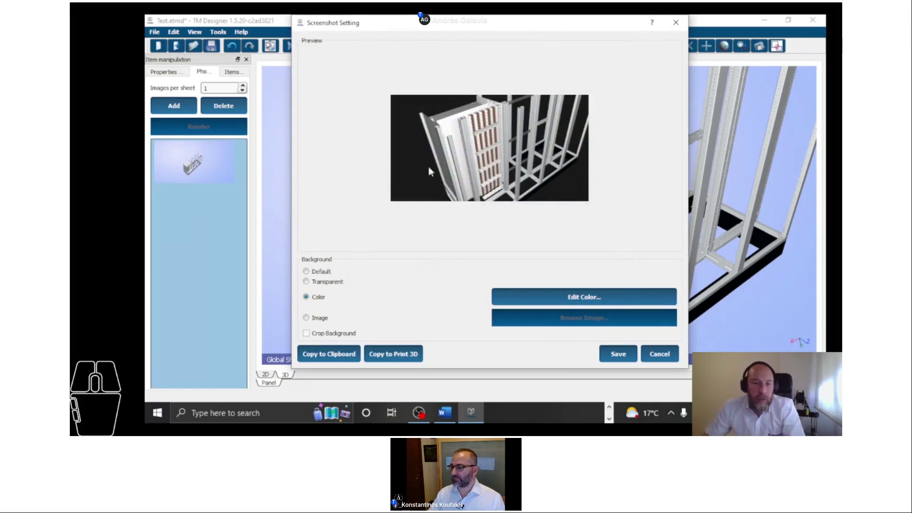
left_click(334, 284)
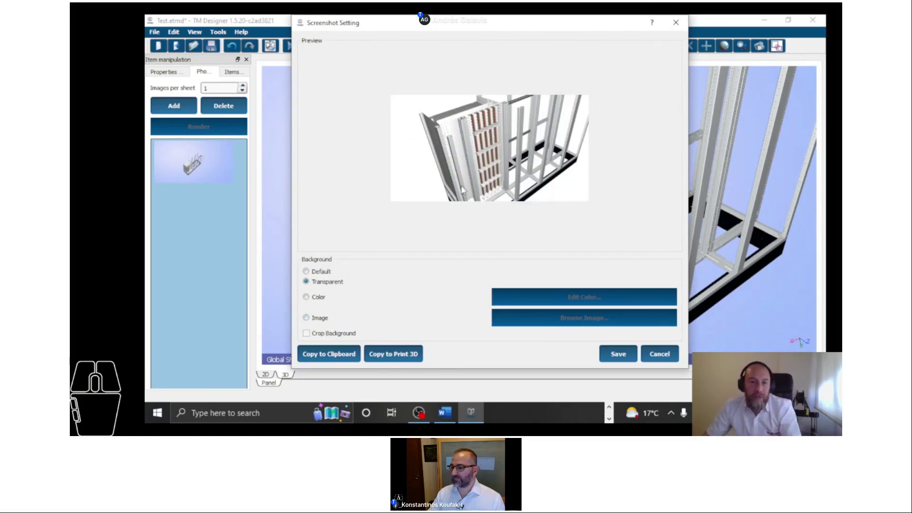
left_click(661, 356)
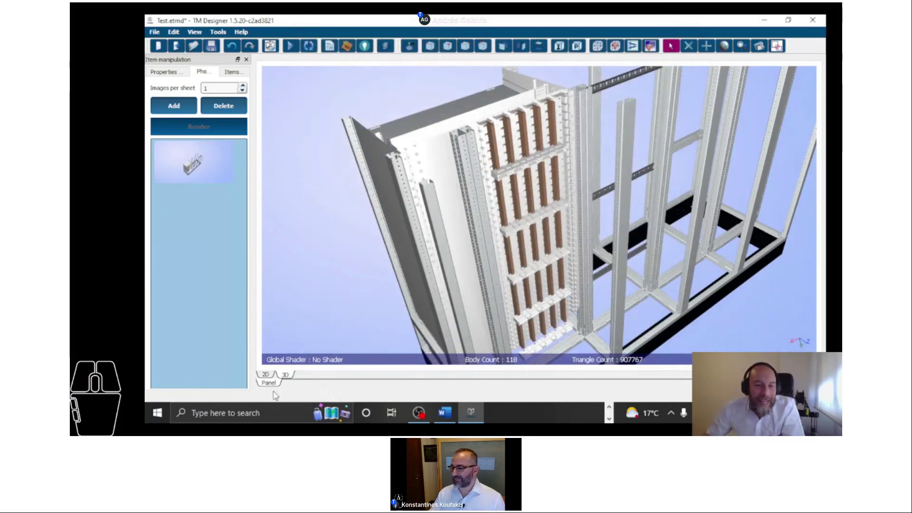
Check the 2D drawing, return to the 3D model, and turn off the section cut.
left_click(267, 376)
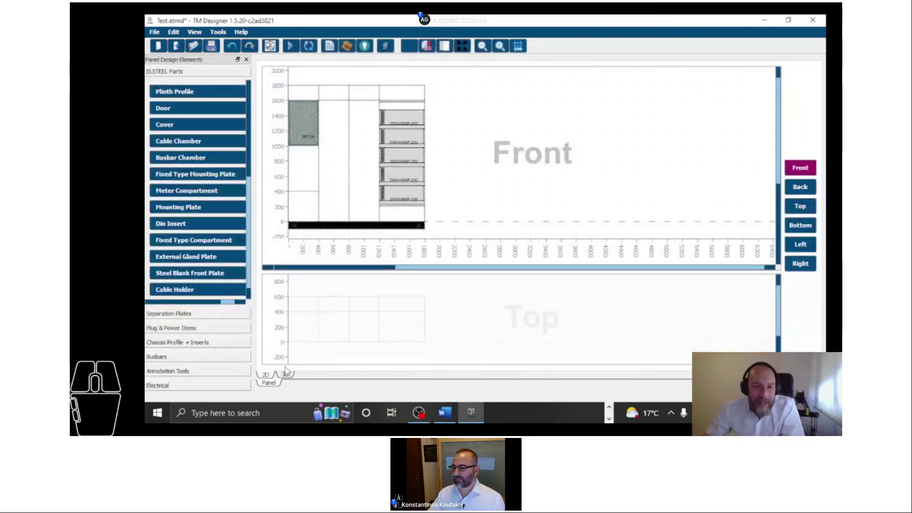
left_click(286, 374)
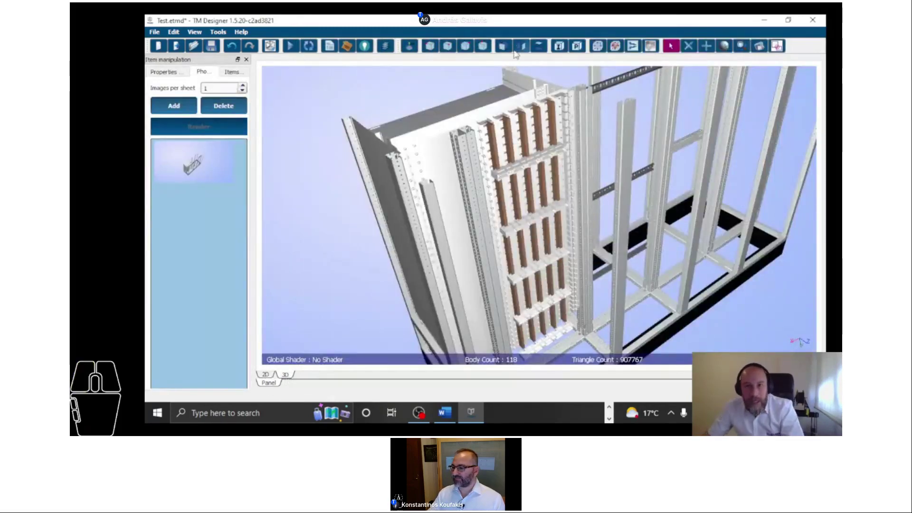
left_click(637, 47)
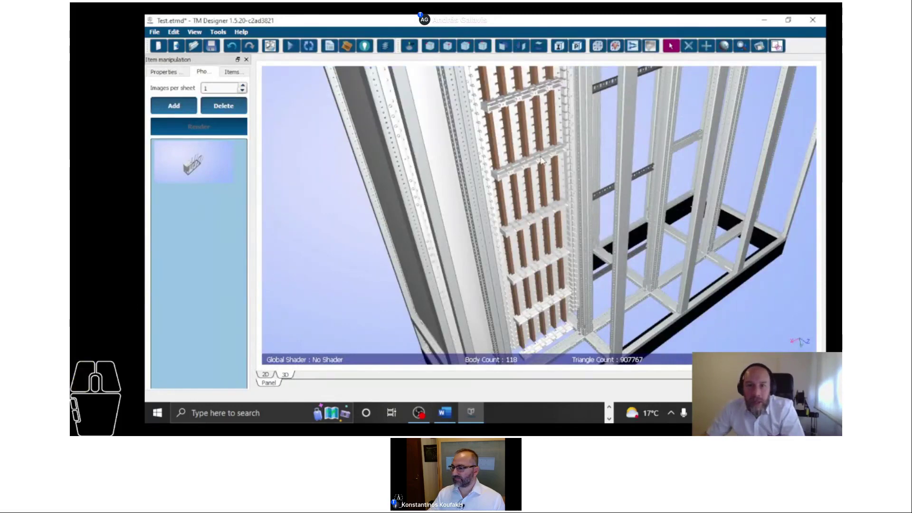
scroll(552, 162, "down", 5)
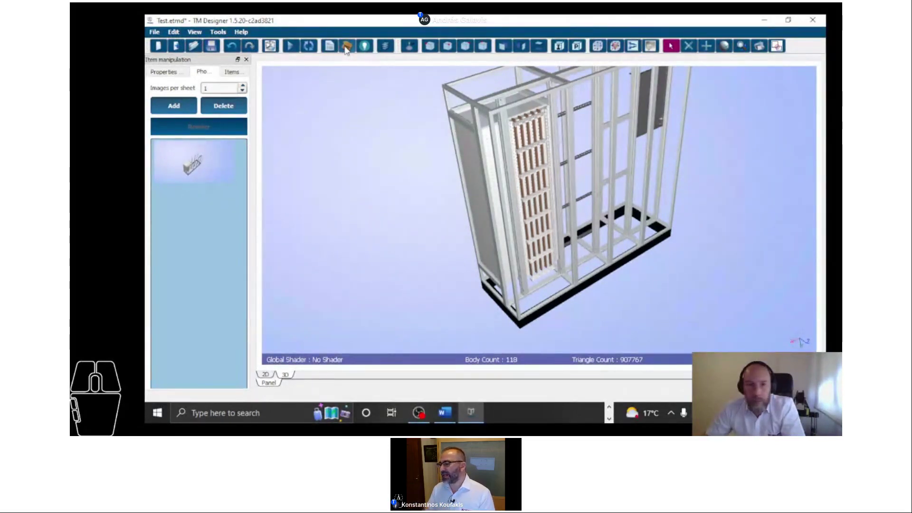
Generate the panel's bill of materials, suppress its disclaimer for future use, and review the parts list.
left_click(346, 47)
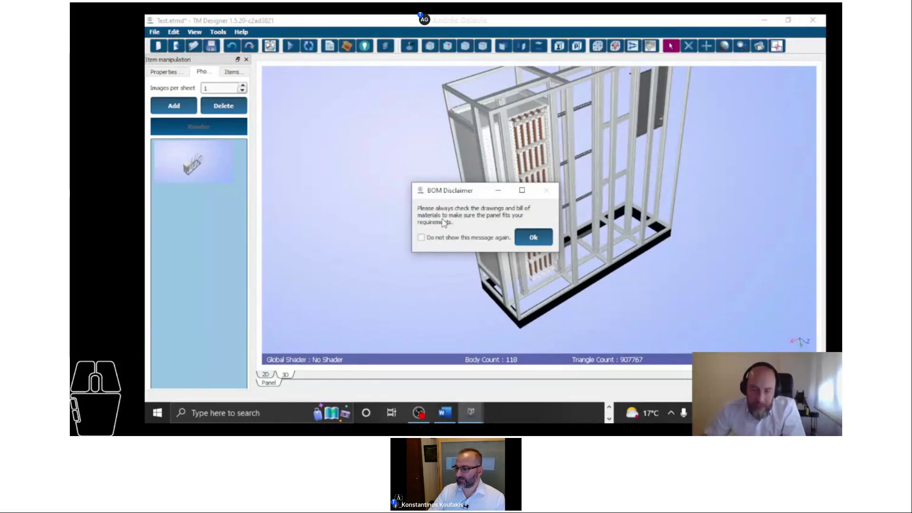
left_click(421, 239)
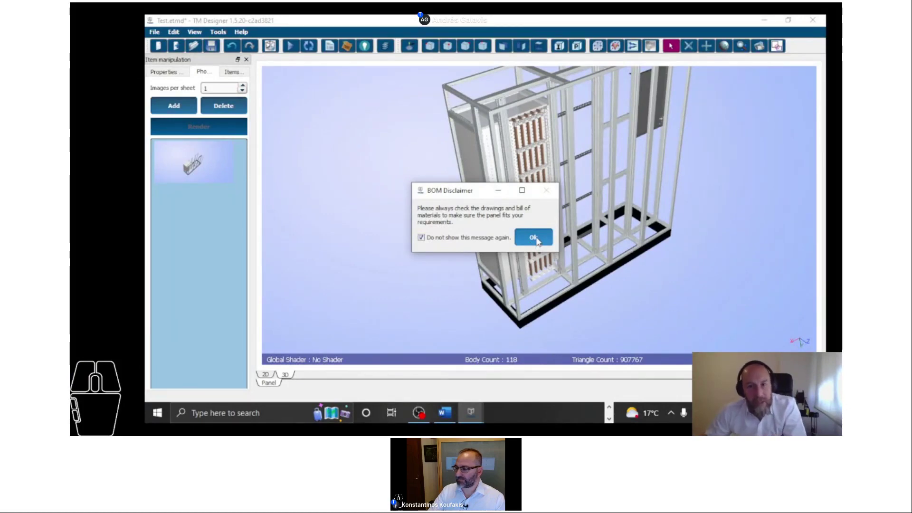
left_click(536, 239)
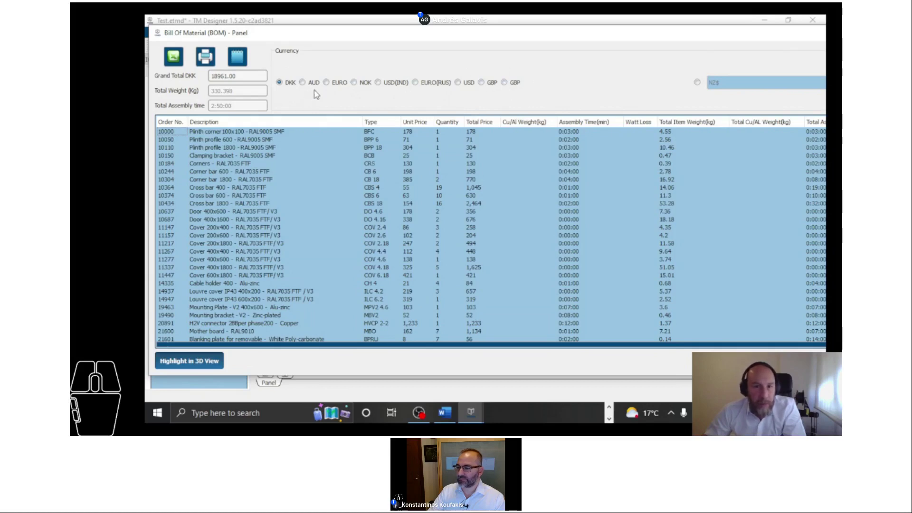
scroll(292, 142, "down", 4)
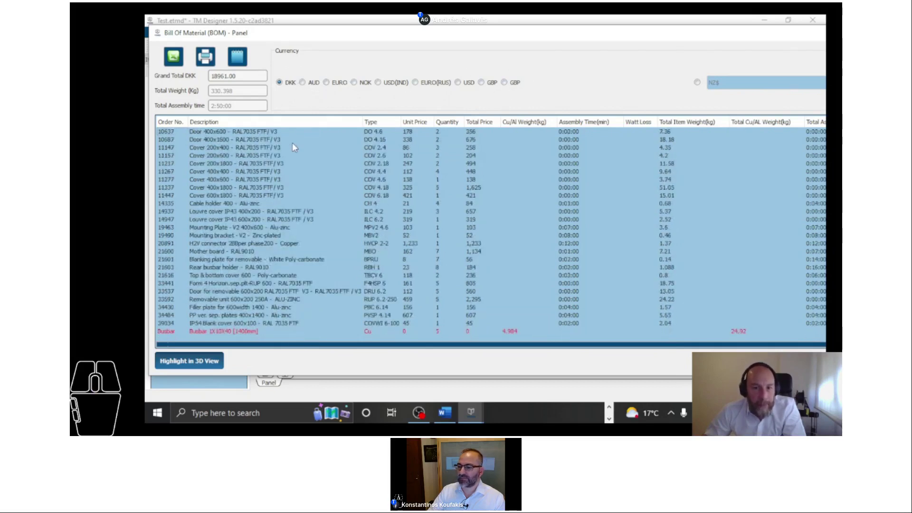
scroll(292, 142, "up", 5)
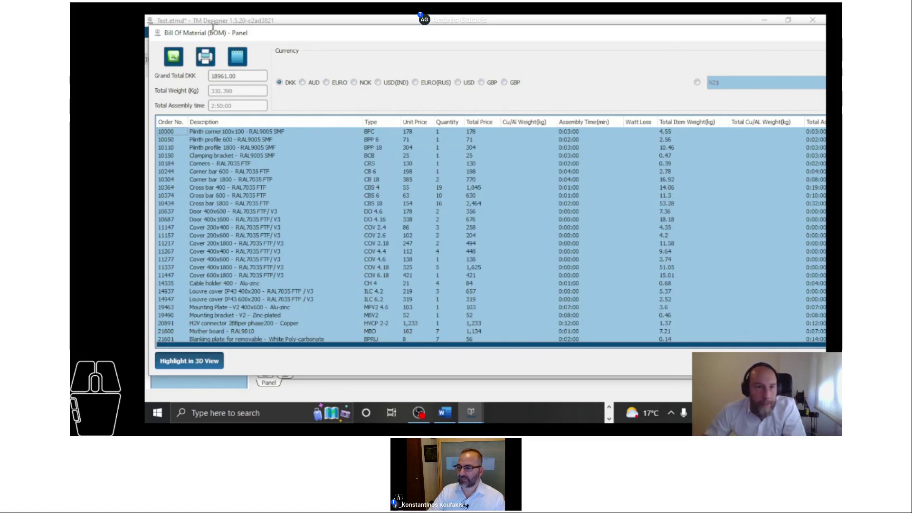
Highlight the Corners - RAL7035 FTF item in the 3D view and uncover the model to inspect it.
left_click_drag(278, 33, 554, 54)
left_click(486, 184)
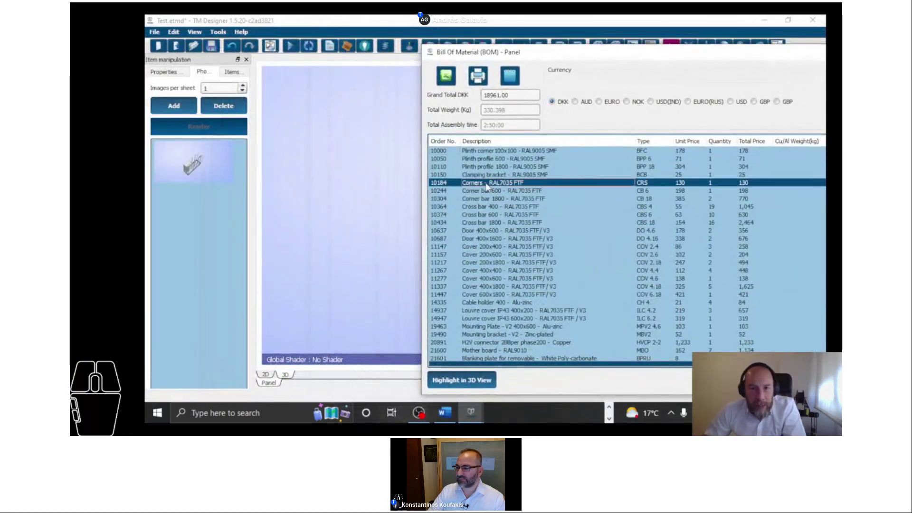
left_click(470, 383)
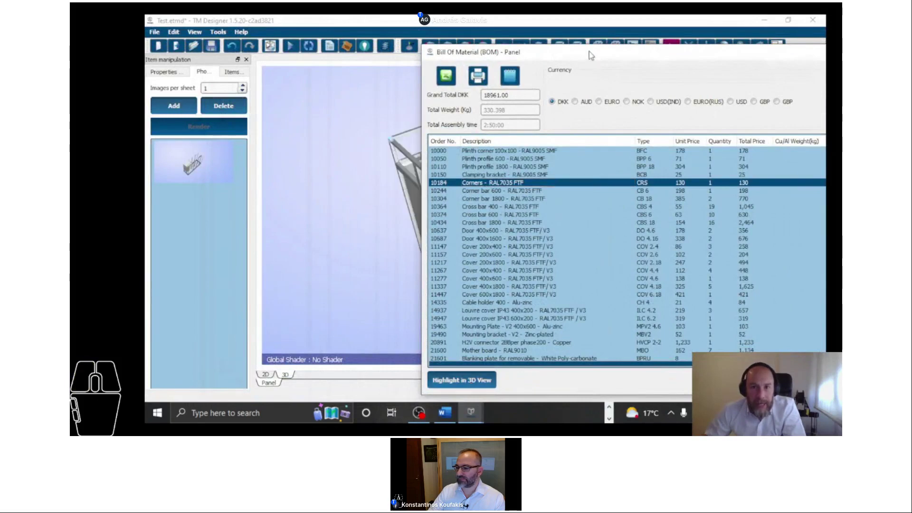
left_click_drag(589, 51, 580, 278)
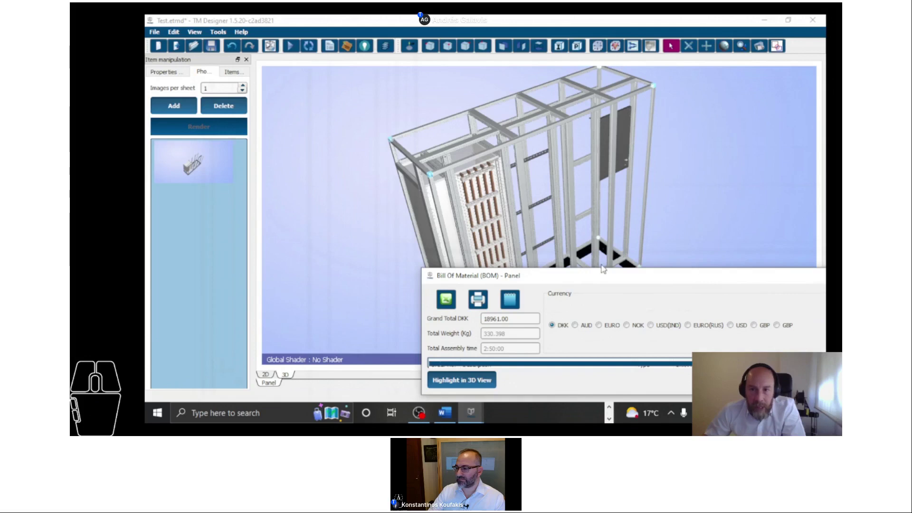
Reduce the height of the bill of materials window and reposition it so part of the 3D model stays exposed.
left_click_drag(603, 269, 422, 72)
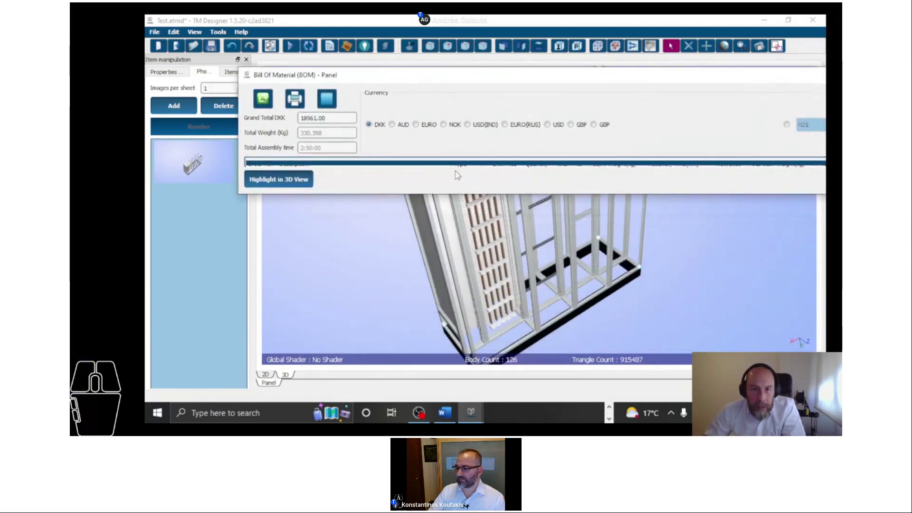
left_click_drag(457, 194, 439, 316)
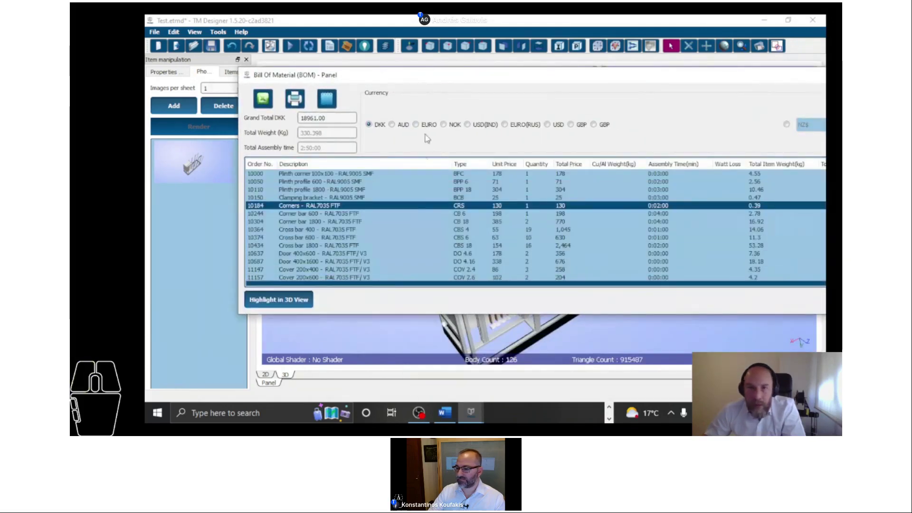
left_click_drag(429, 81, 631, 120)
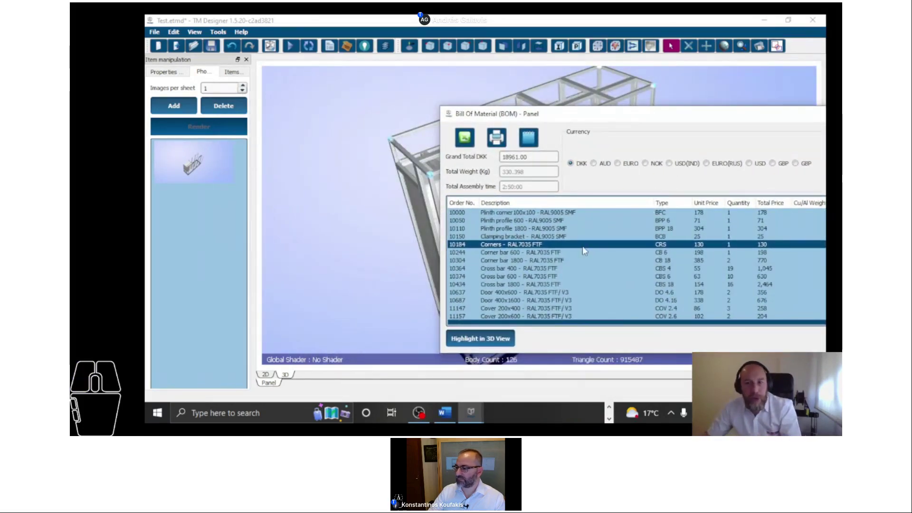
Highlight the Mother board - RAL9010 item in the 3D view and examine where it sits in the panel.
scroll(583, 250, "down", 3)
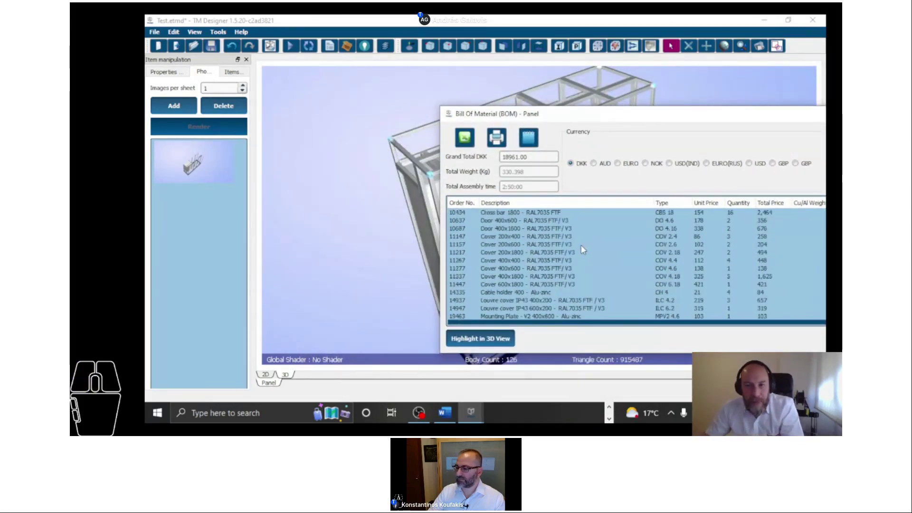
scroll(578, 243, "down", 3)
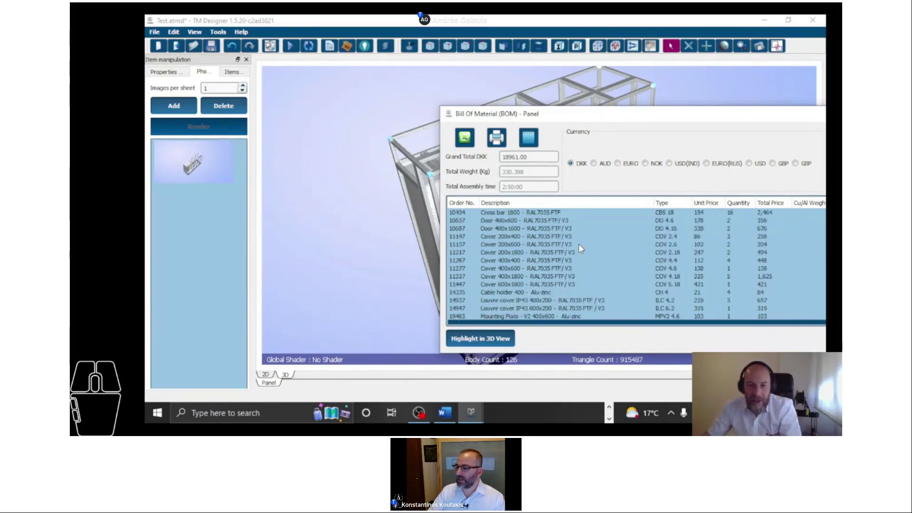
scroll(573, 243, "down", 2)
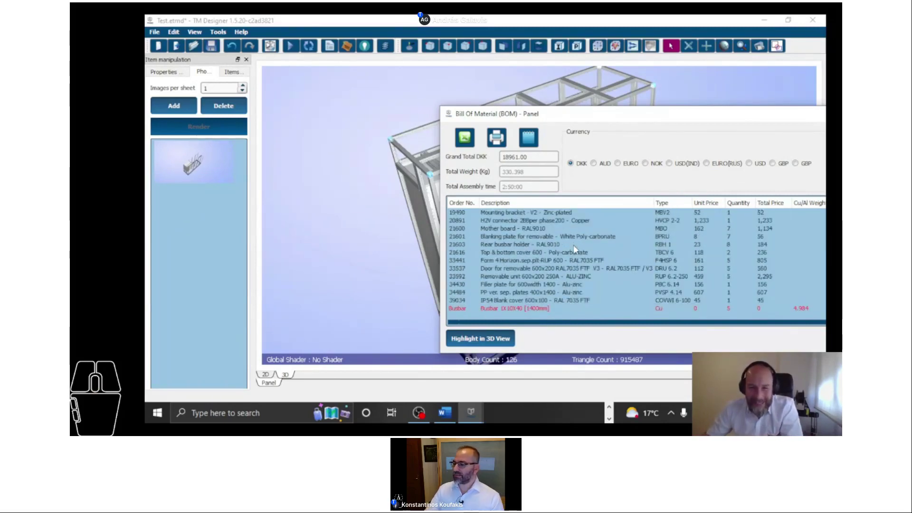
left_click(506, 229)
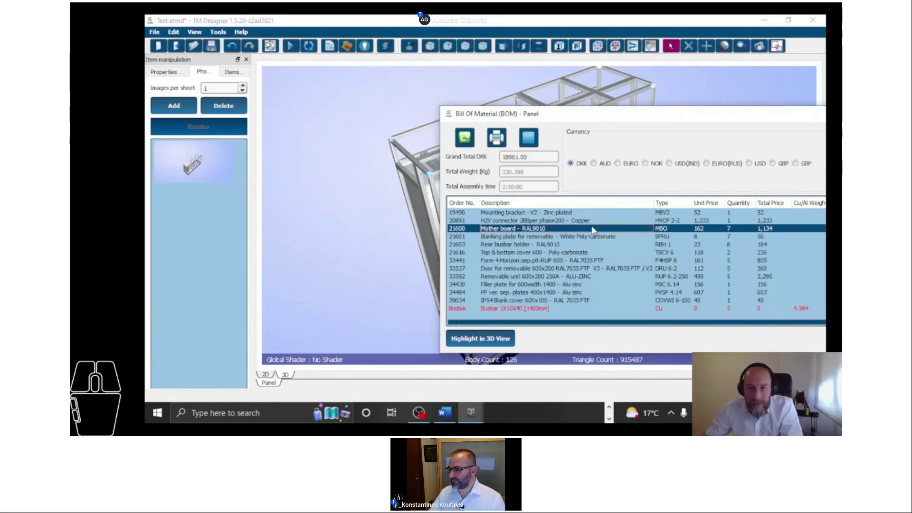
left_click(491, 340)
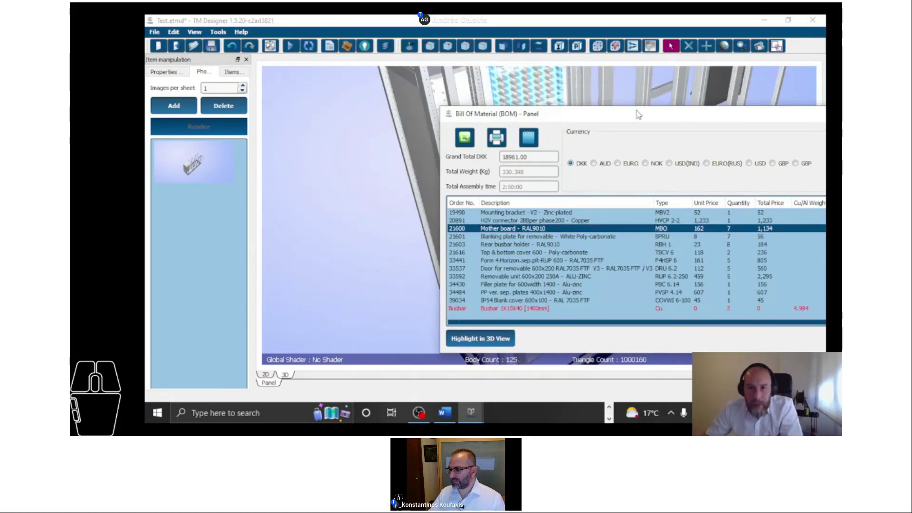
left_click_drag(637, 107, 351, 368)
scroll(421, 189, "down", 5)
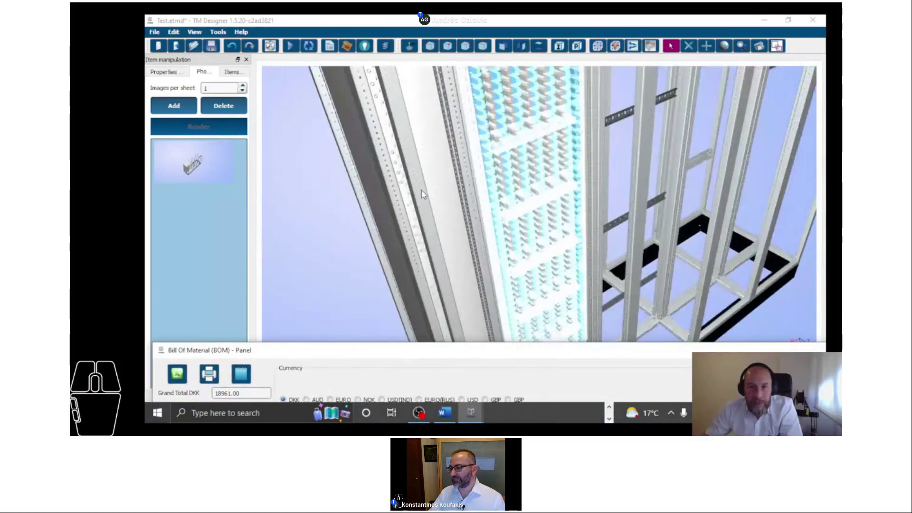
Narrow and reposition the bill of materials window, and export the list to the Desktop as the text file Webinar 3 Test-Panel.txt.
left_click_drag(393, 353, 434, 82)
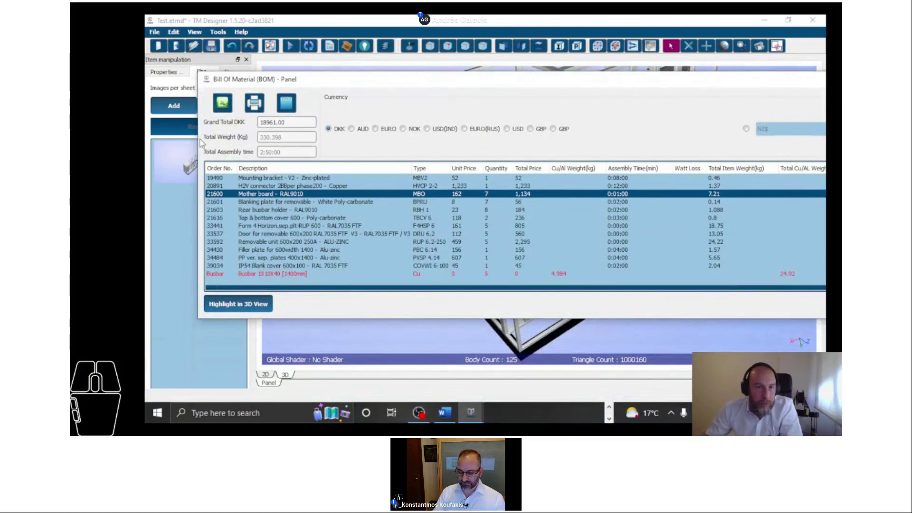
left_click_drag(196, 139, 605, 147)
left_click_drag(600, 79, 340, 75)
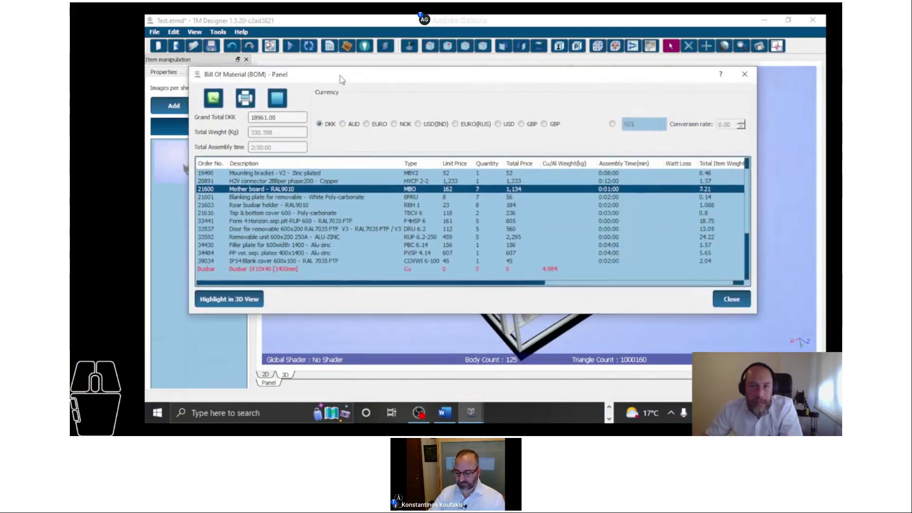
left_click(277, 99)
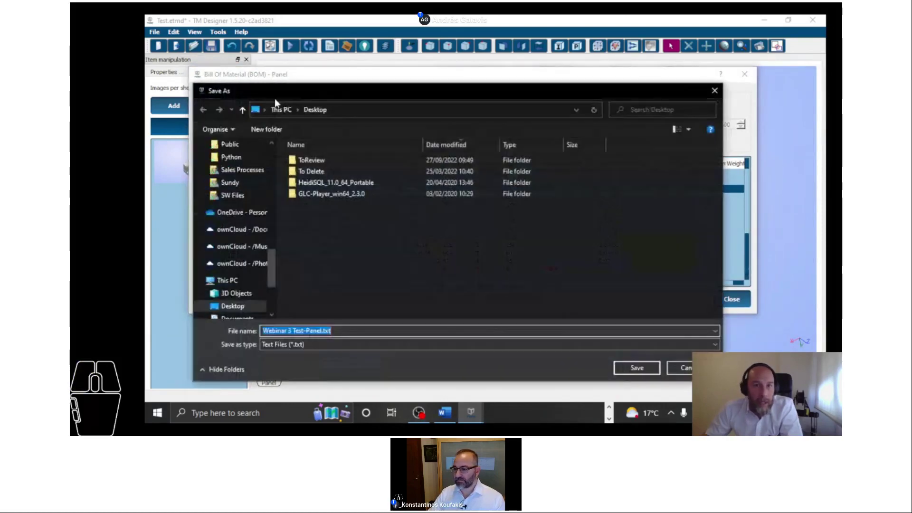
left_click(637, 369)
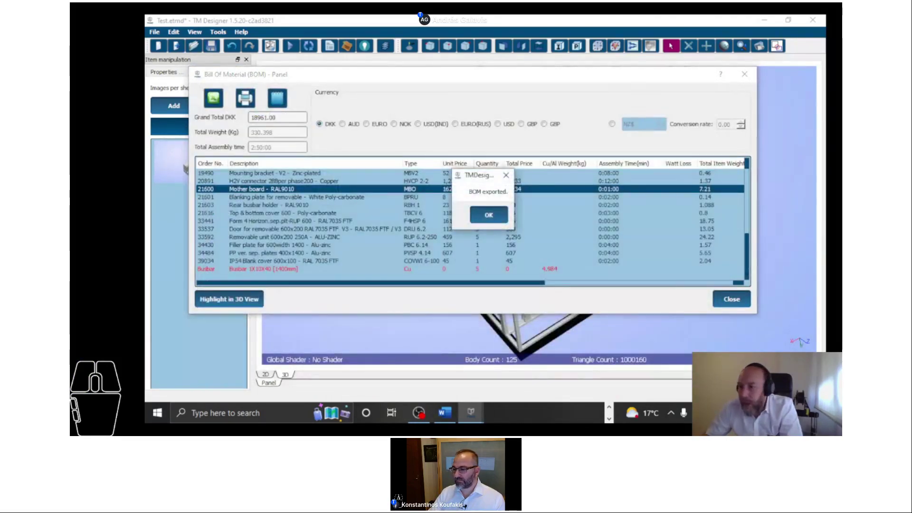
Open Webinar 3 Test-Panel.txt from the Desktop, review its order numbers and quantities, and return to the bill of materials.
scroll(435, 412, "up", 1)
left_click(435, 413)
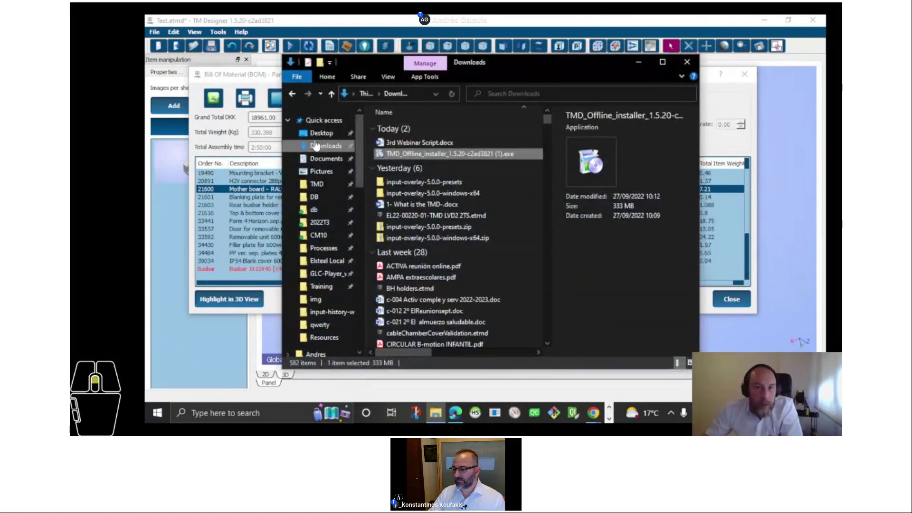
left_click(322, 133)
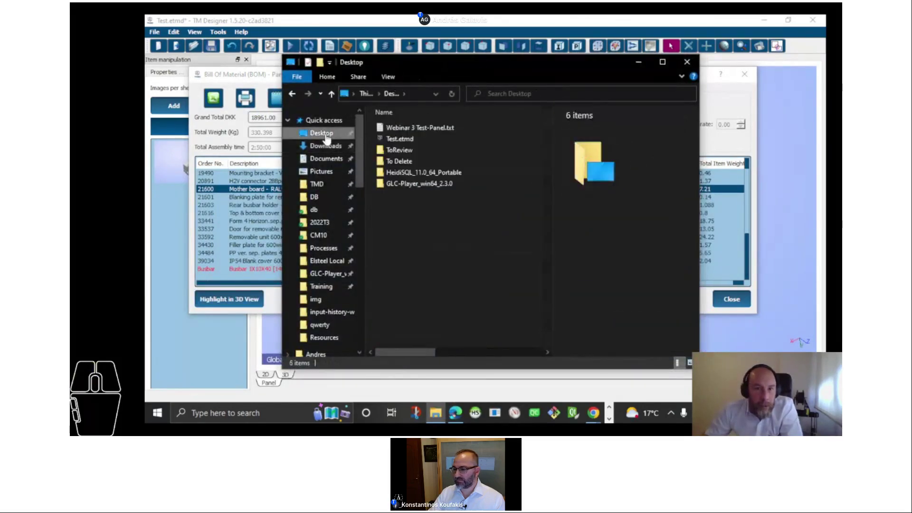
left_click(405, 128)
double_click(405, 128)
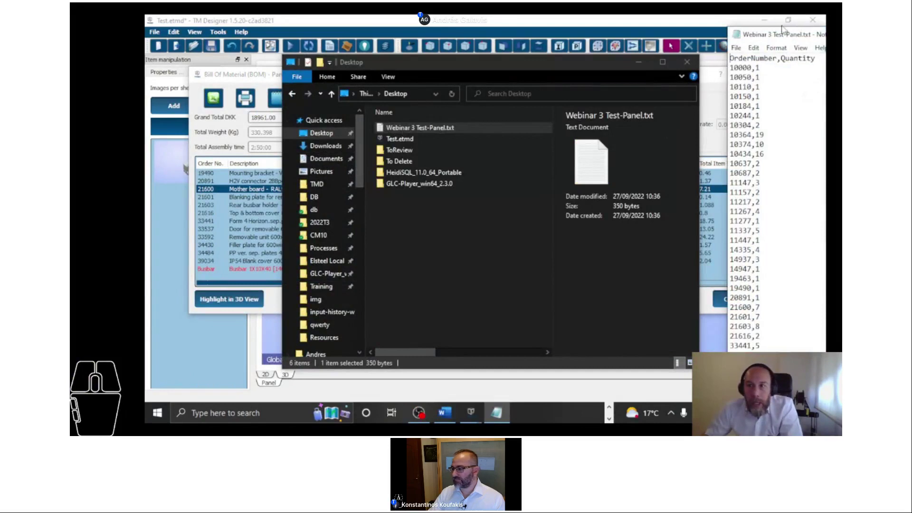
left_click_drag(761, 40, 322, 32)
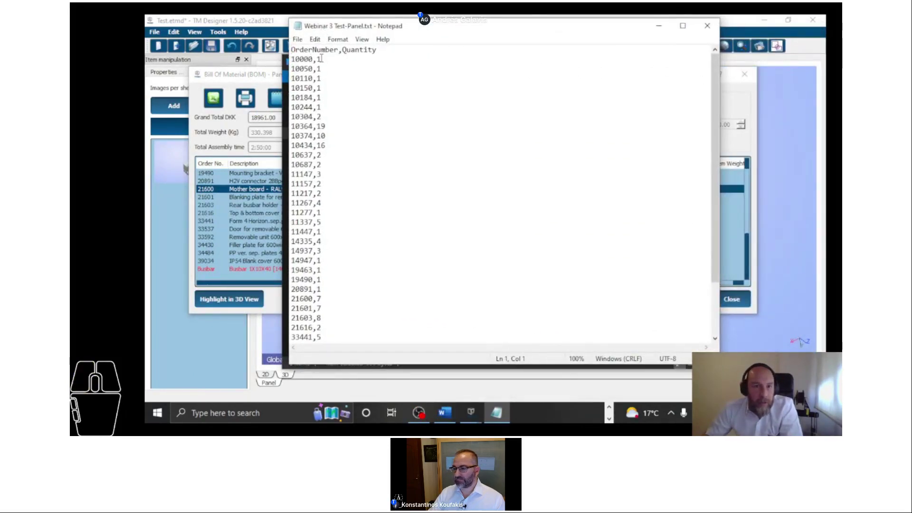
scroll(331, 290, "down", 3)
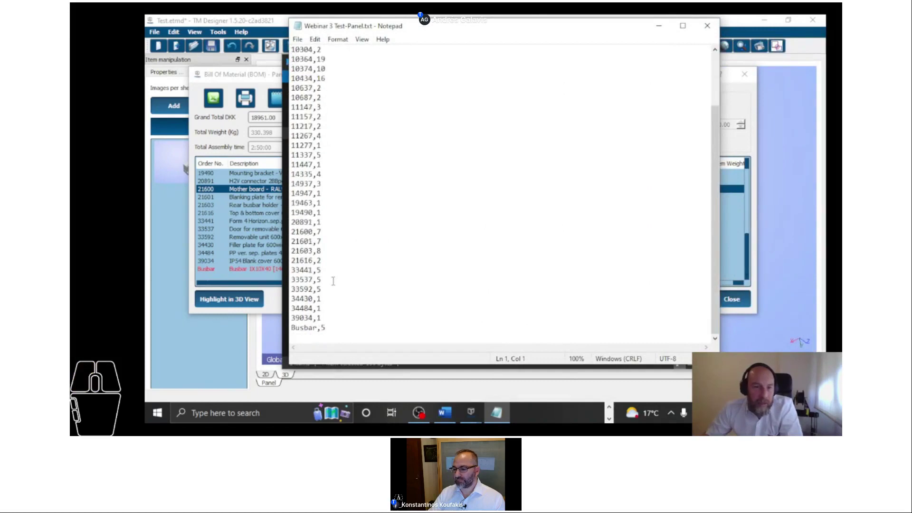
scroll(325, 298, "up", 3)
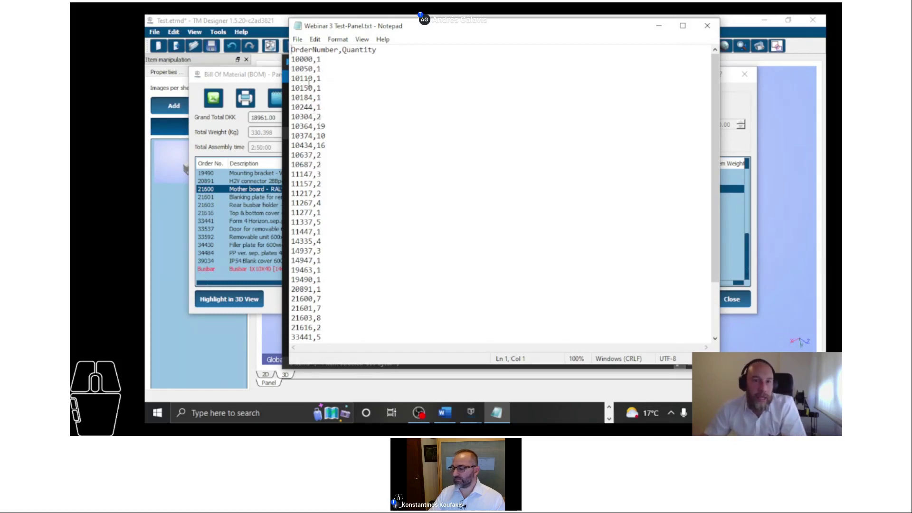
left_click(708, 26)
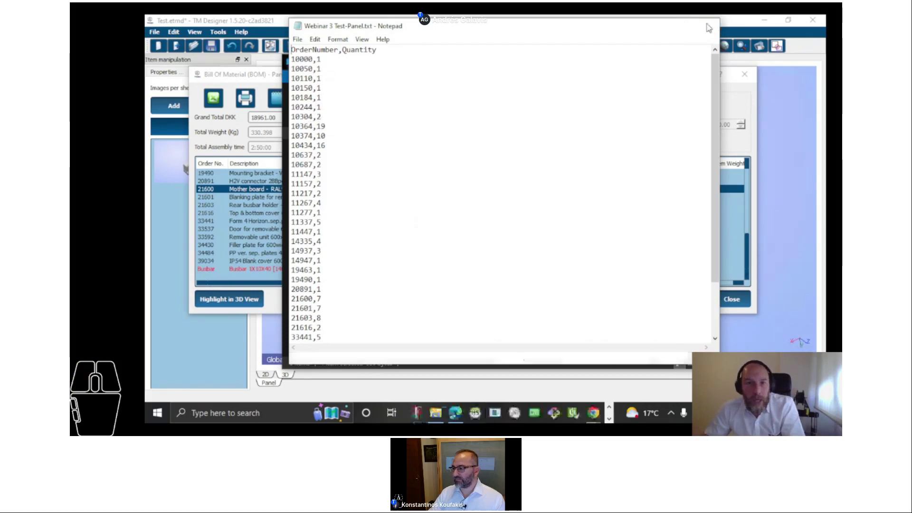
left_click(688, 64)
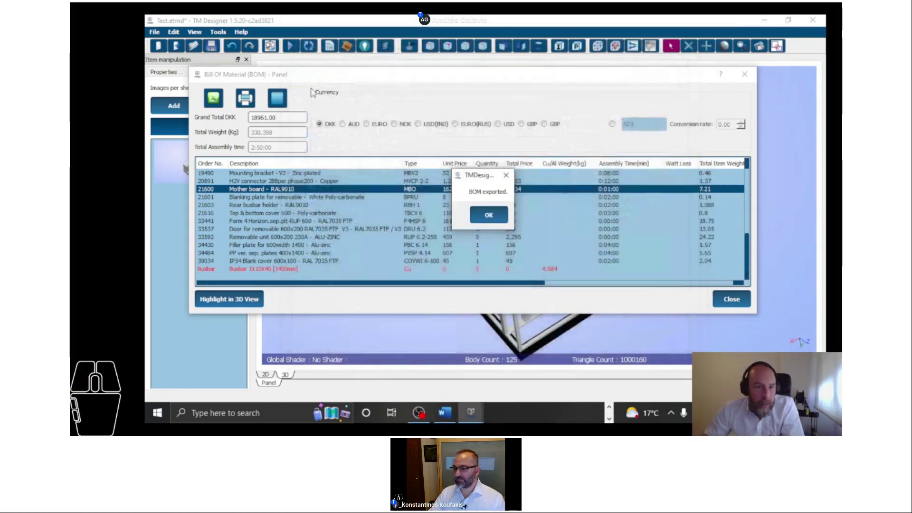
left_click(488, 216)
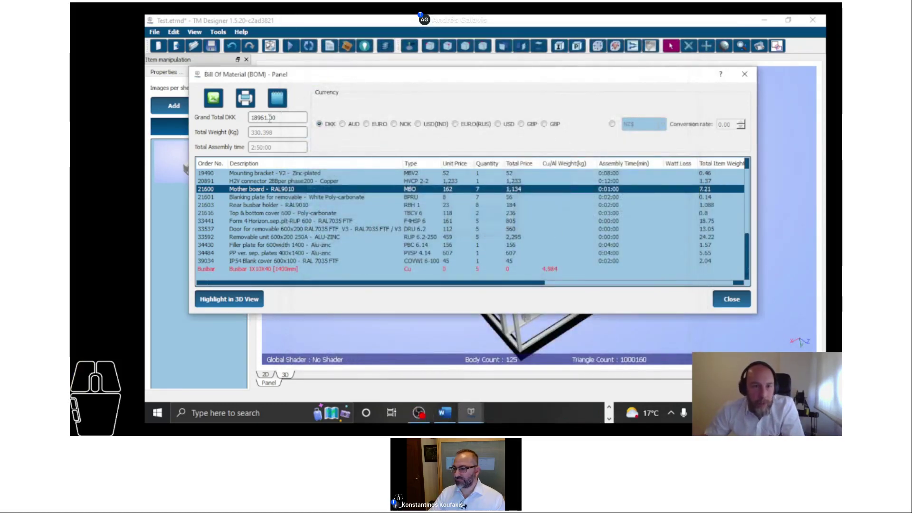
Export the bill of materials to Excel, dismiss document recovery, and maximize the generated workbook.
left_click(211, 102)
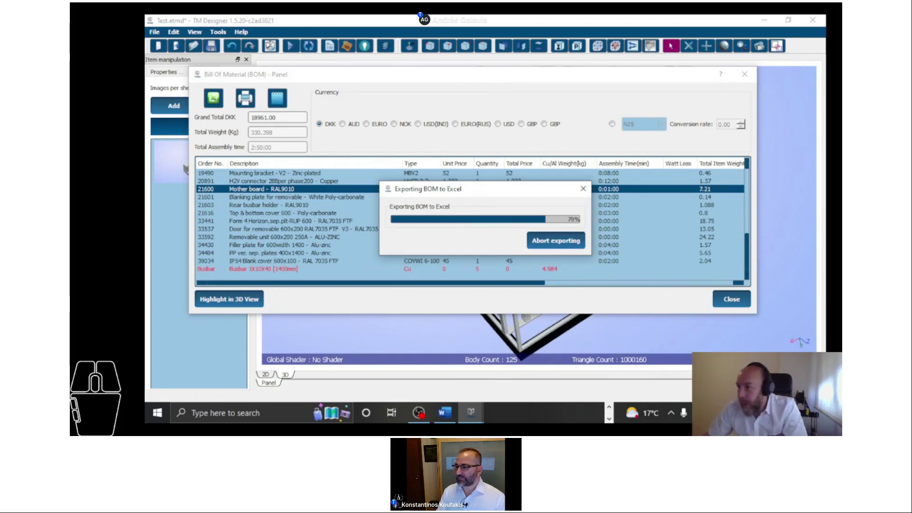
left_click(609, 407)
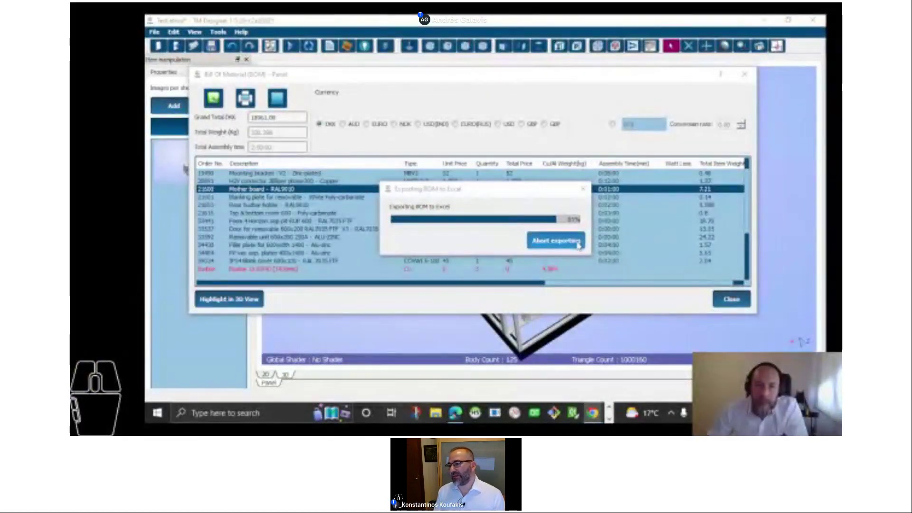
left_click(537, 206)
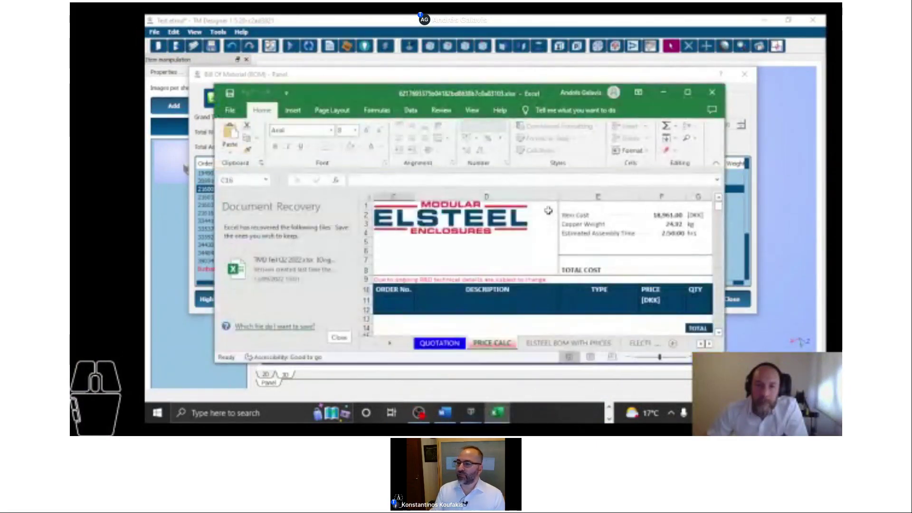
left_click(340, 338)
left_click(687, 92)
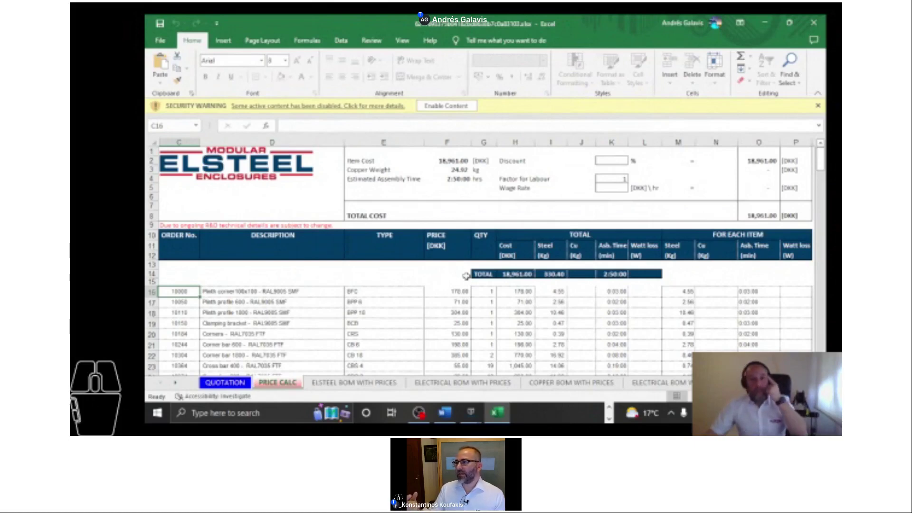
Examine the PRICE CALC sheet's cost summary and its item list with order numbers, prices and quantities.
scroll(466, 274, "down", 7)
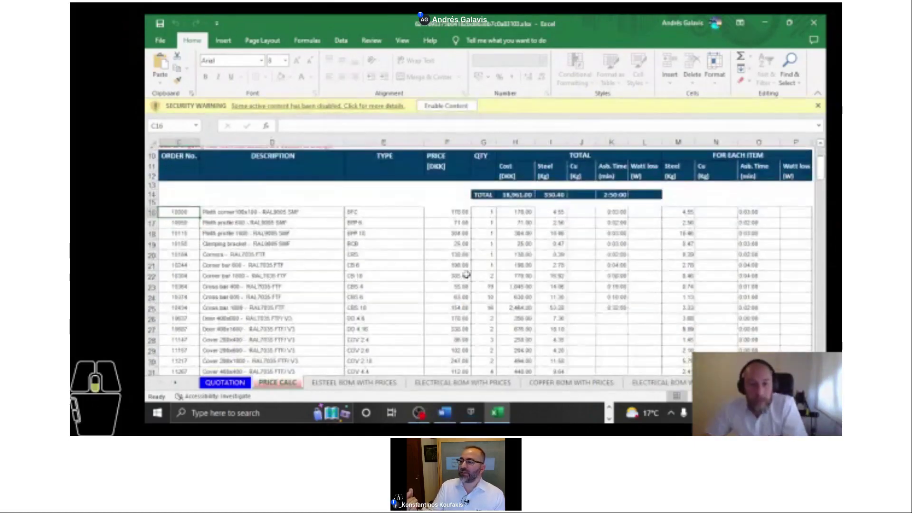
scroll(465, 273, "up", 7)
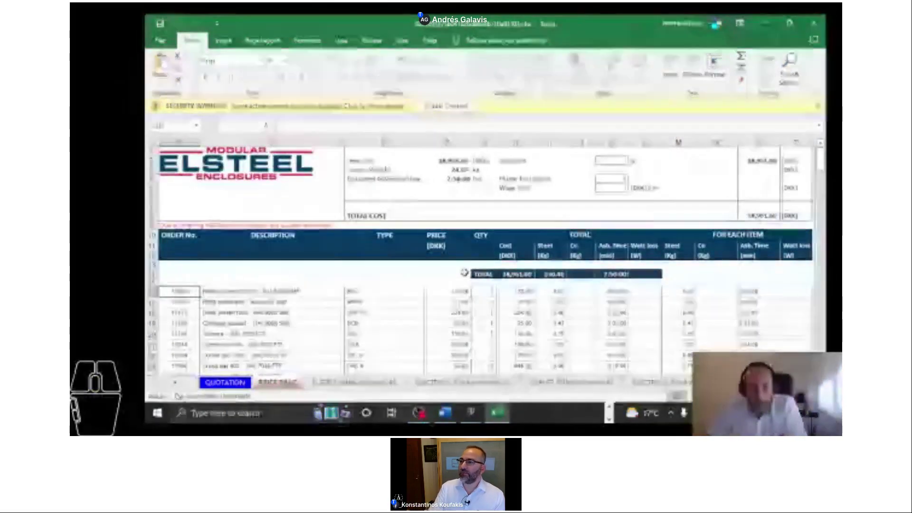
scroll(464, 271, "down", 1)
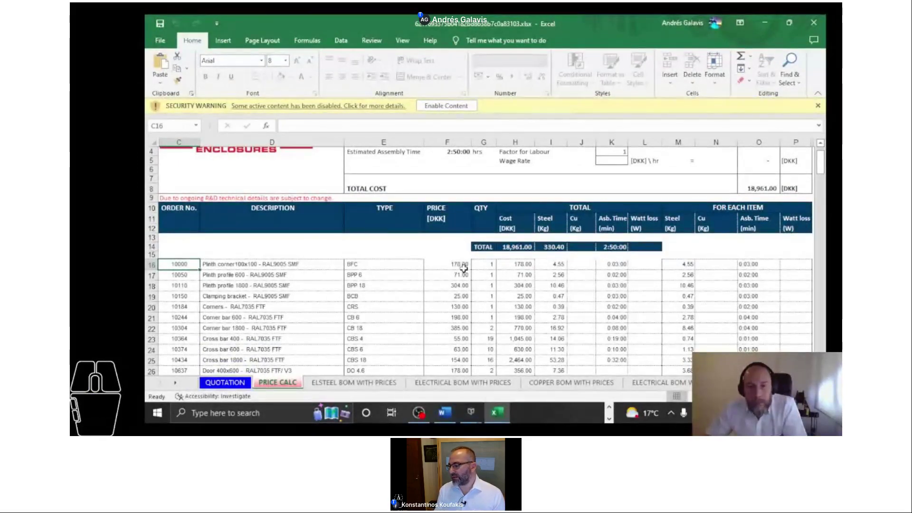
scroll(492, 257, "down", 8)
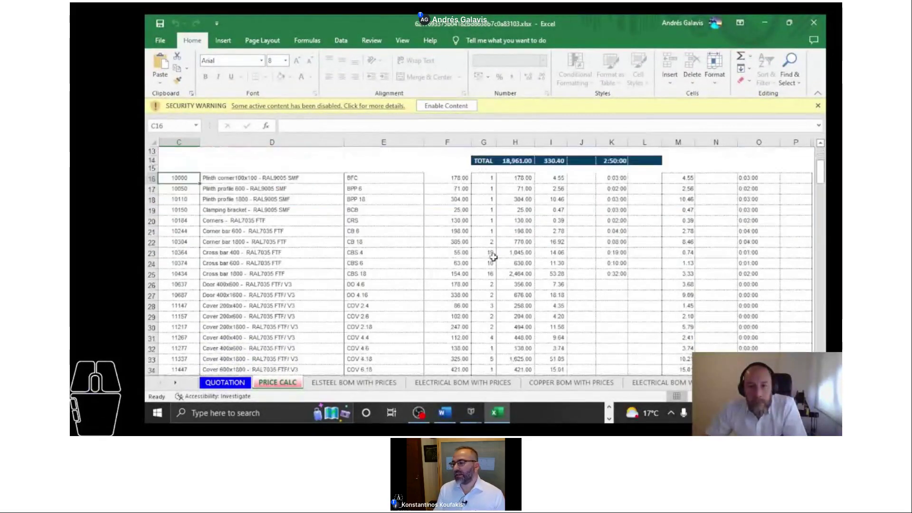
scroll(492, 257, "down", 13)
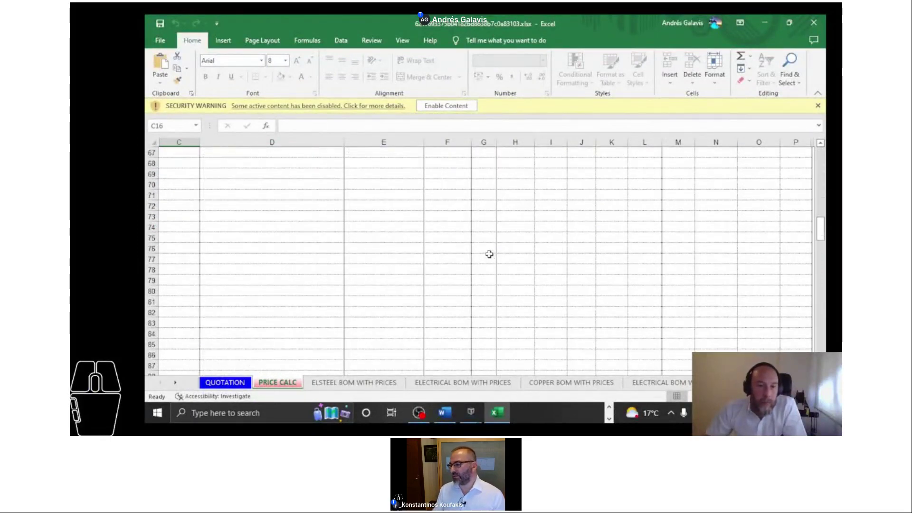
scroll(489, 255, "up", 2)
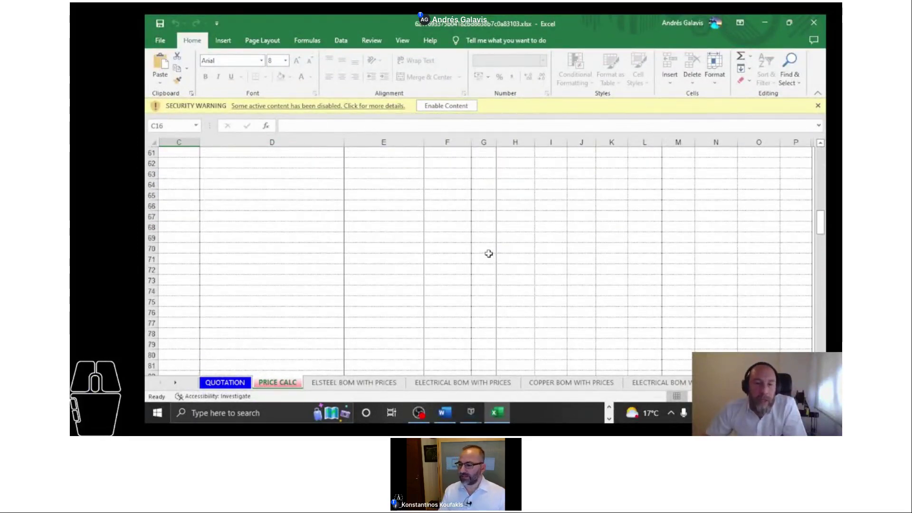
scroll(489, 254, "up", 16)
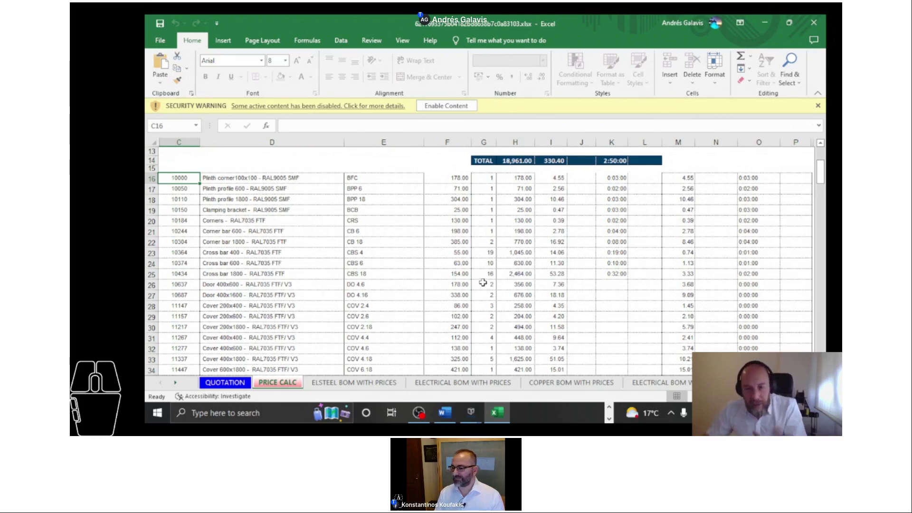
scroll(482, 283, "up", 4)
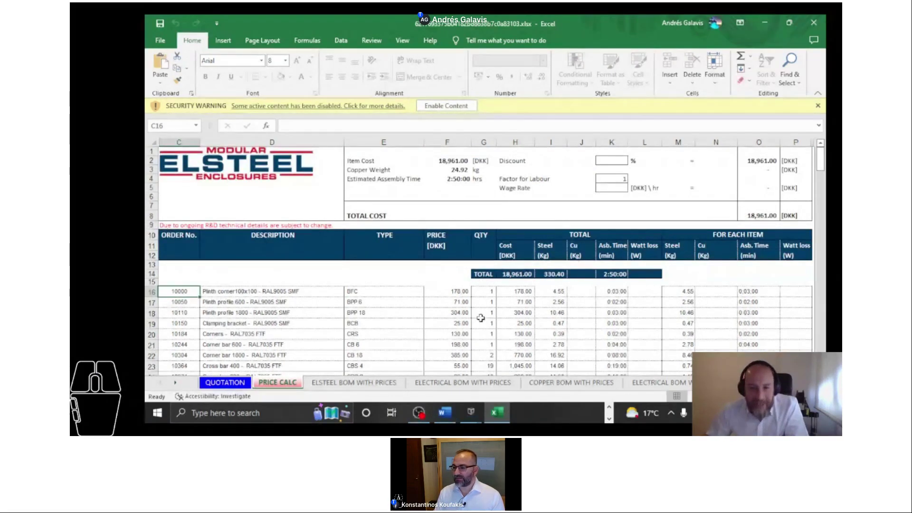
Examine the steel weights and assembly times of the PRICE CALC items, down to the Copper/Aluminium section.
scroll(498, 305, "down", 6)
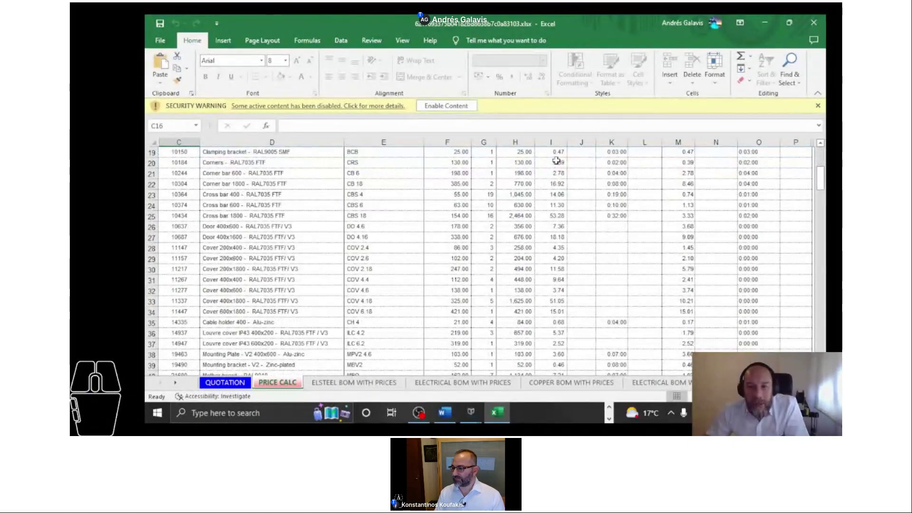
scroll(551, 161, "up", 3)
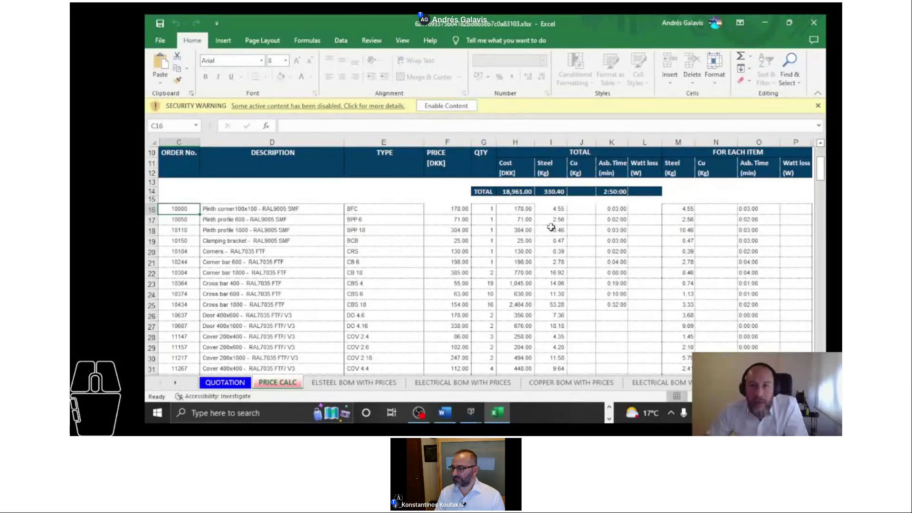
scroll(551, 224, "up", 1)
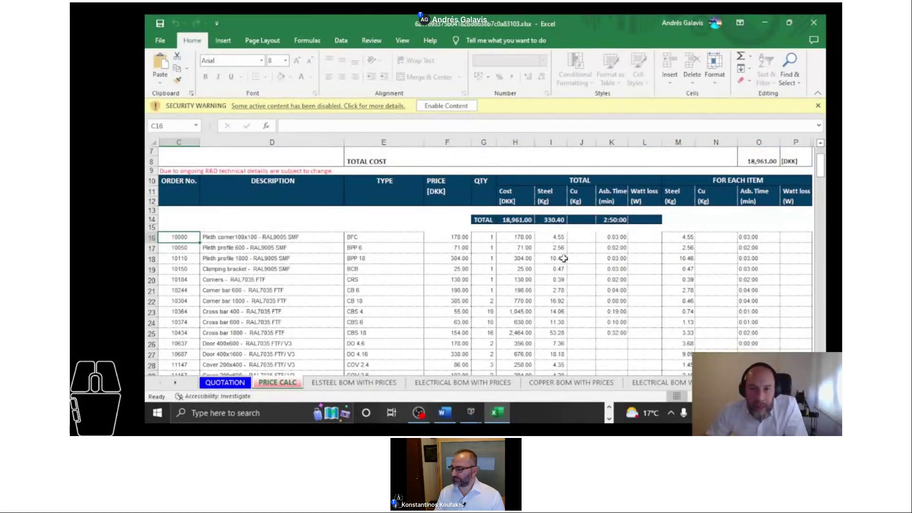
scroll(584, 269, "down", 9)
scroll(584, 273, "down", 2)
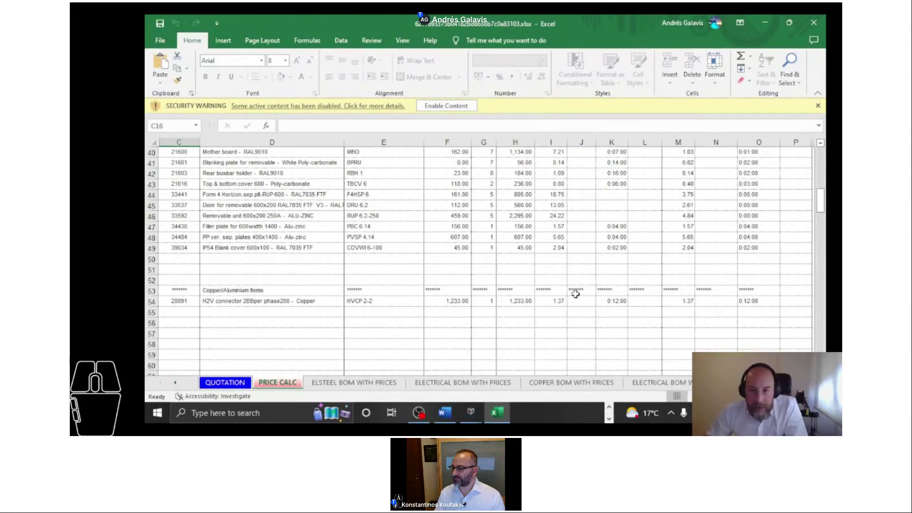
scroll(556, 296, "up", 4)
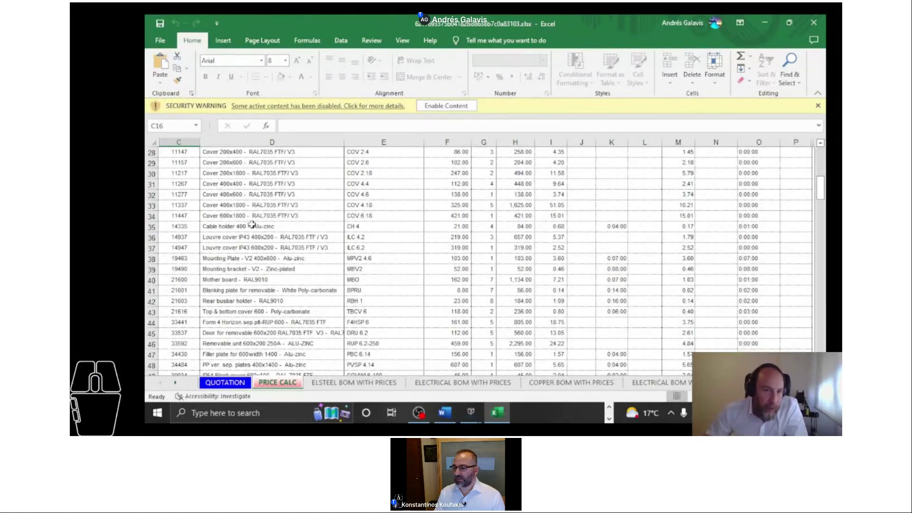
Enable the workbook's content, continue without updating links, and set the Louvre cover IP43 400x200 quantity to 4.
left_click(255, 239)
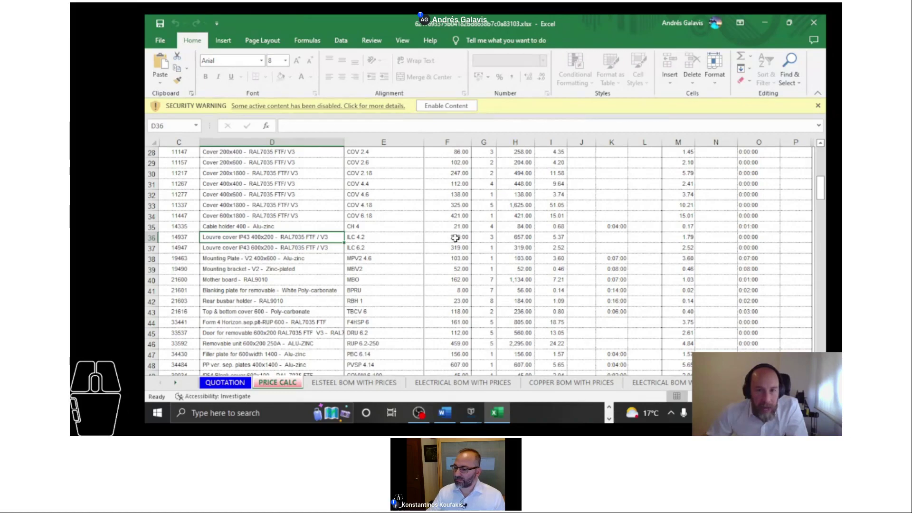
left_click(423, 106)
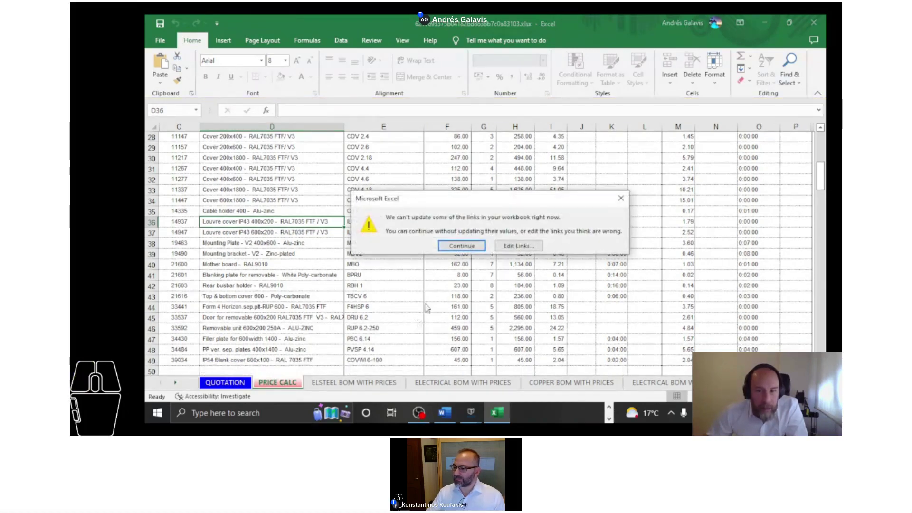
left_click(458, 245)
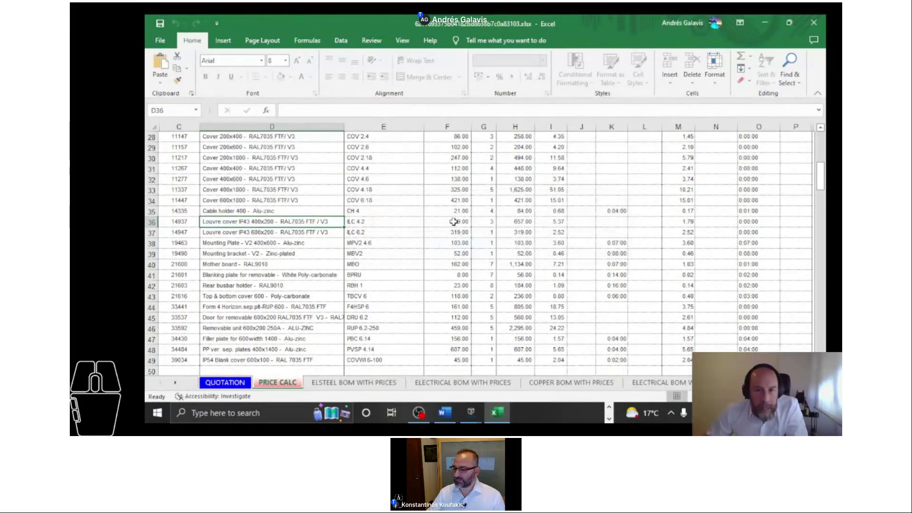
left_click(490, 222)
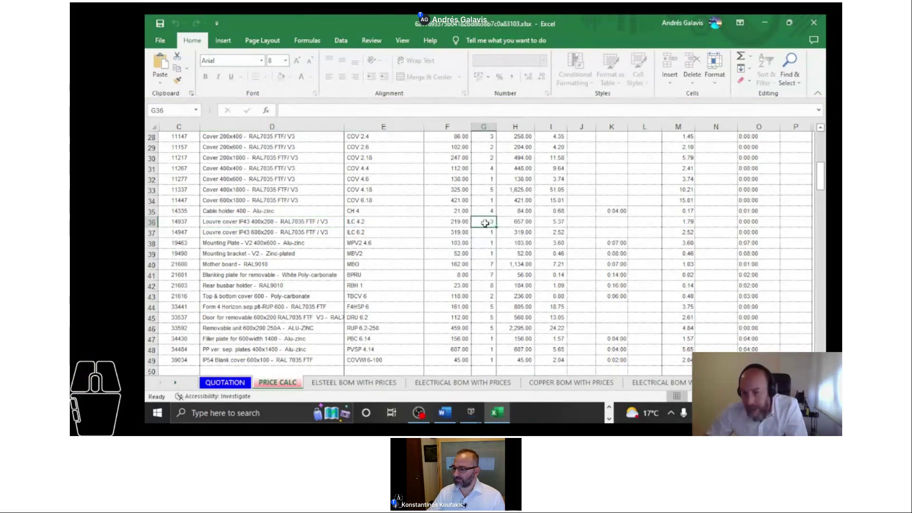
type("4")
left_click(486, 235)
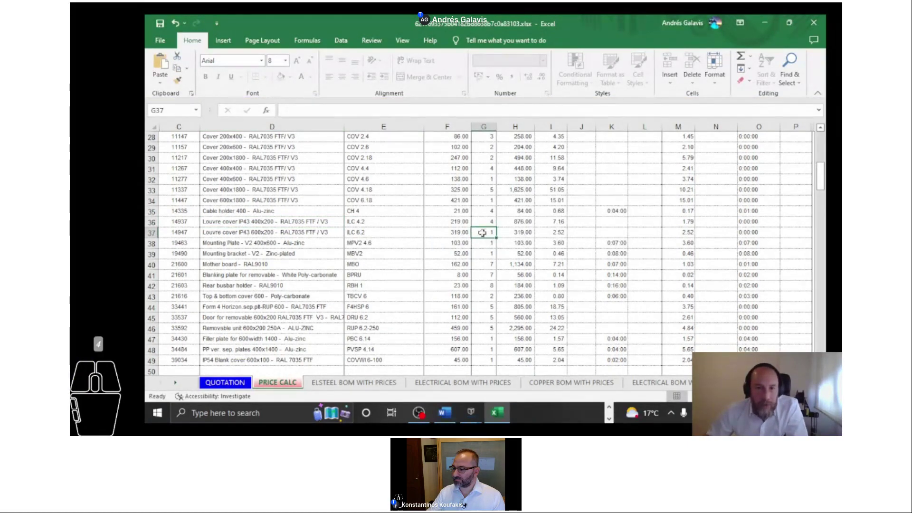
Add order number 10000 in row 50, below the IP54 Blank cover 600x100, with a quantity of 20.
scroll(488, 233, "down", 3)
left_click(181, 274)
type("1000")
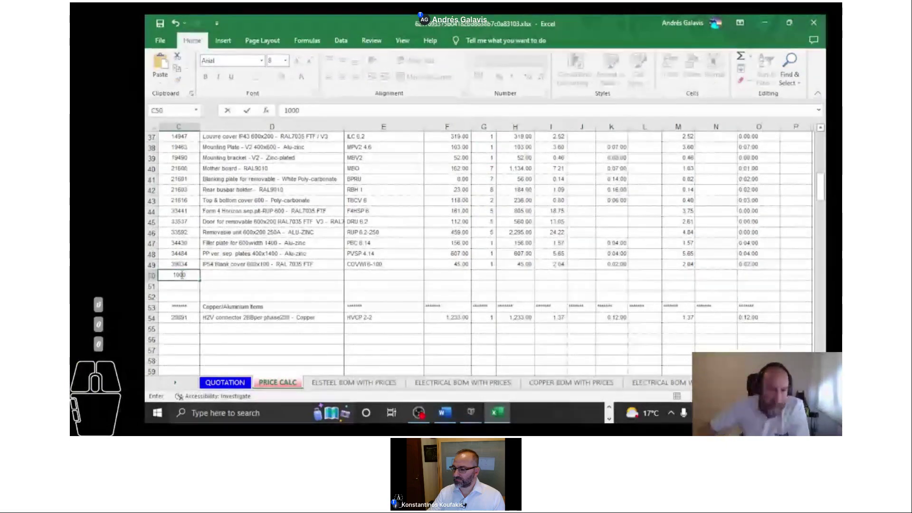
type("0")
key("Tab")
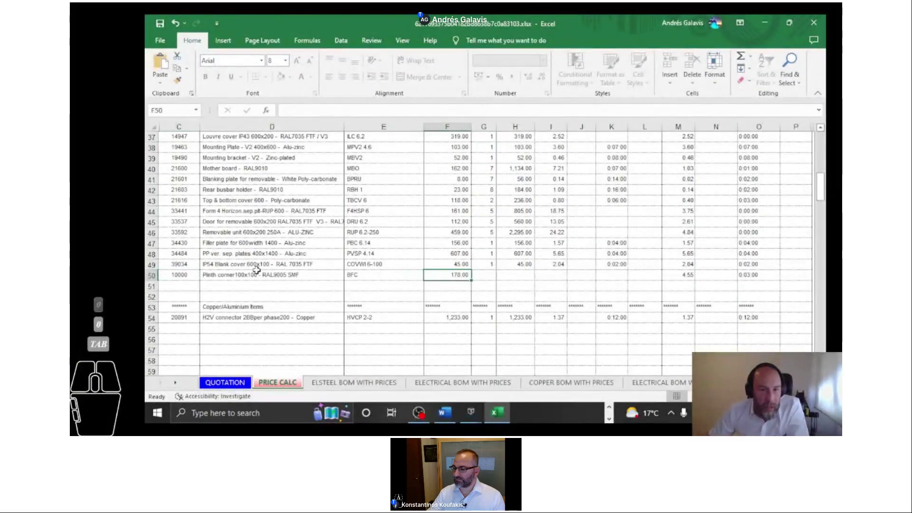
left_click(488, 272)
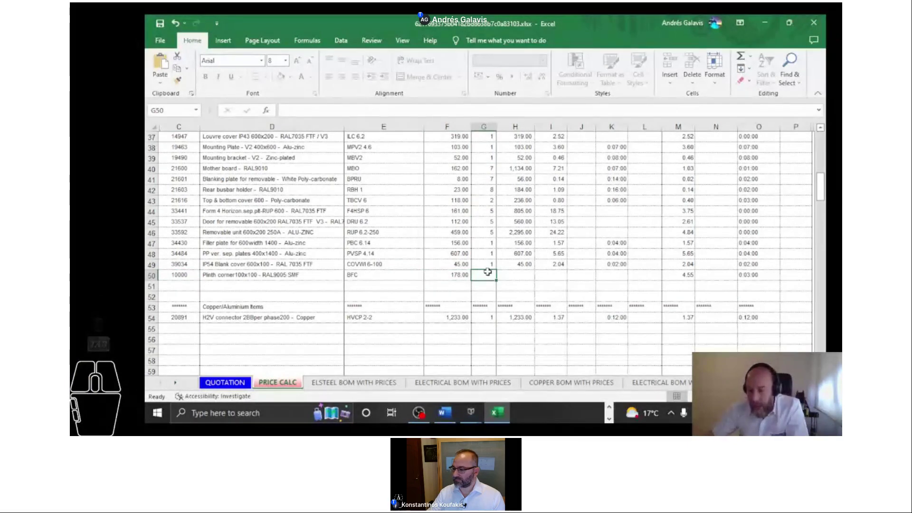
type("20")
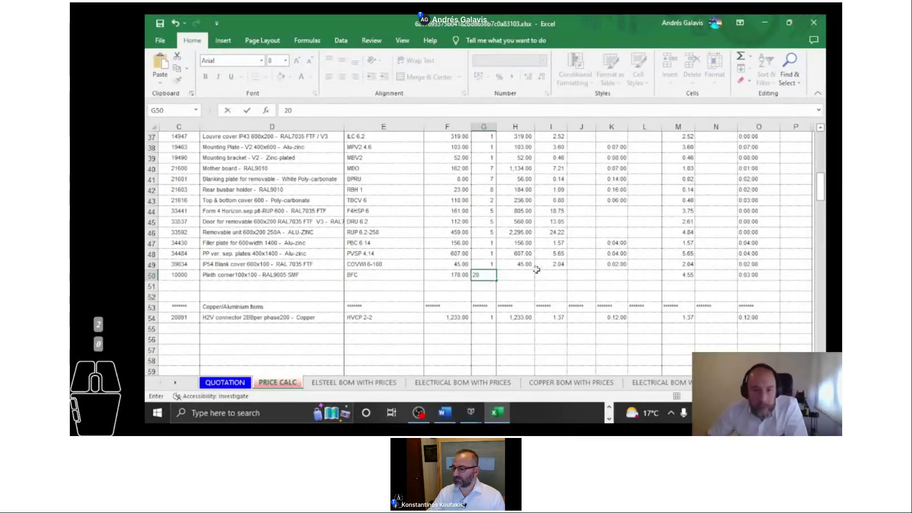
left_click(536, 267)
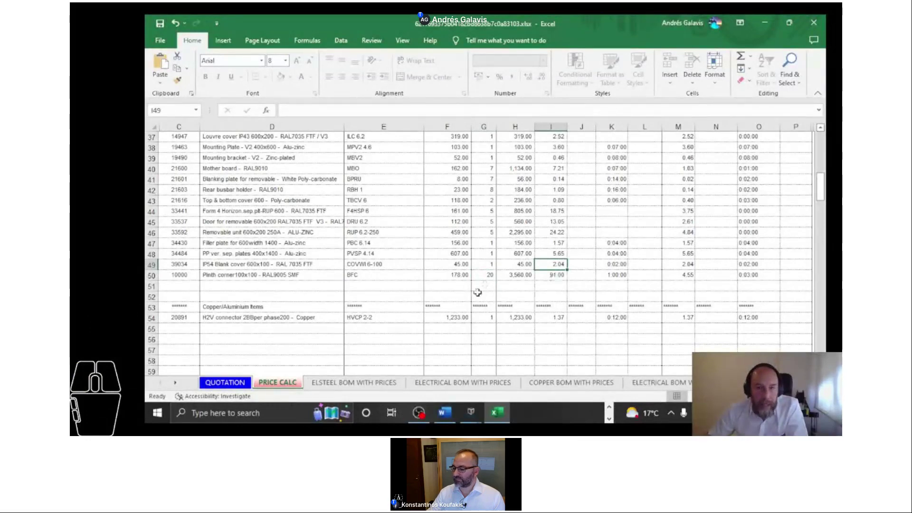
Look over the edited item list and close the workbook without saving the changes.
scroll(475, 294, "up", 3)
scroll(467, 298, "down", 5)
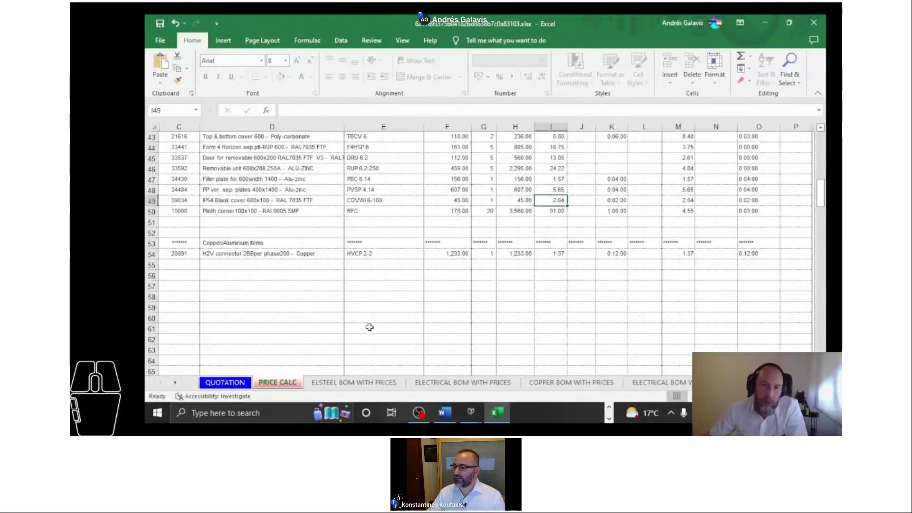
scroll(391, 274, "up", 6)
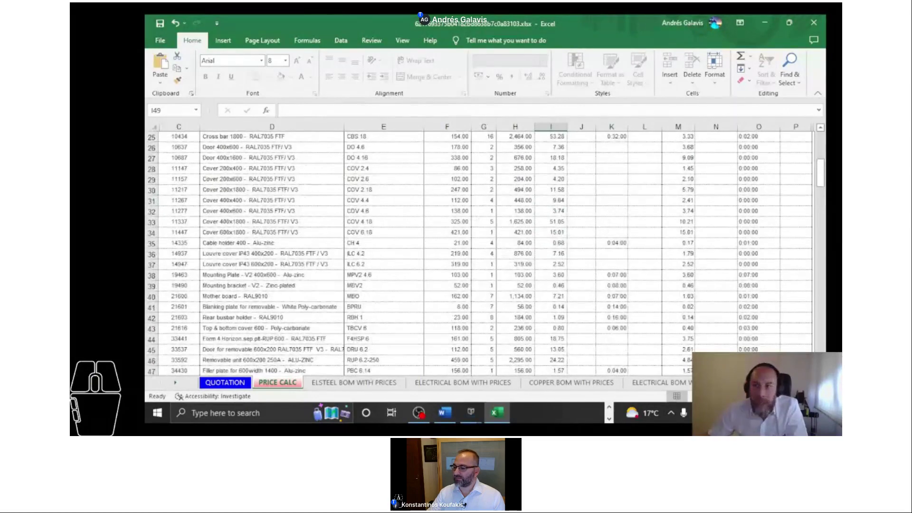
left_click(813, 22)
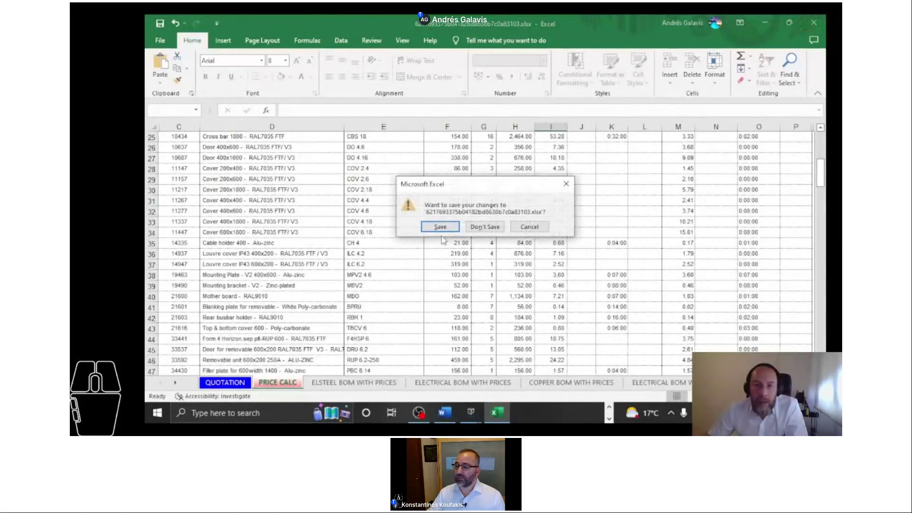
left_click(484, 228)
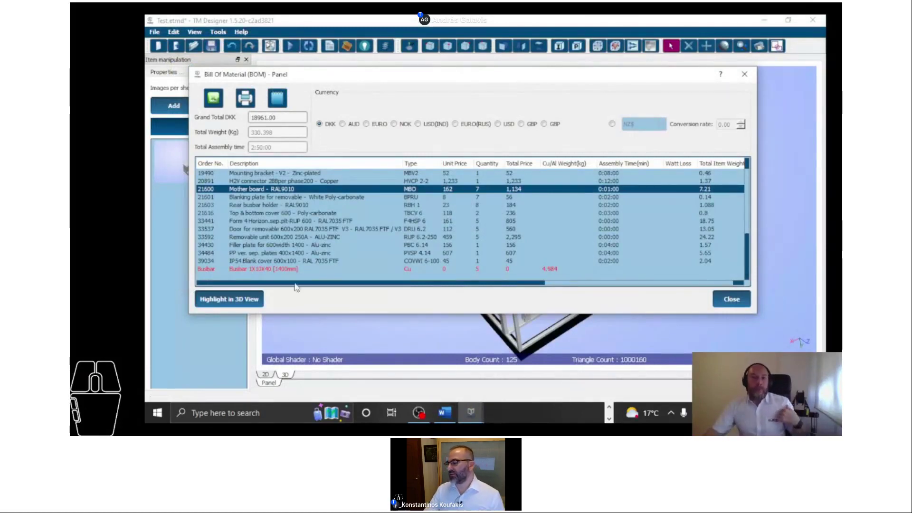
Close the bill of materials and switch the panel from the 3D model to its 2D layout.
left_click(733, 304)
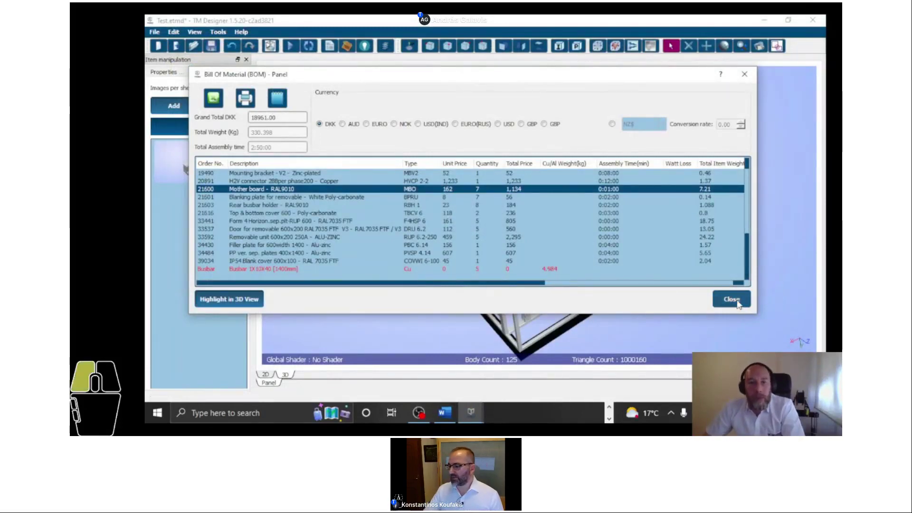
left_click(265, 375)
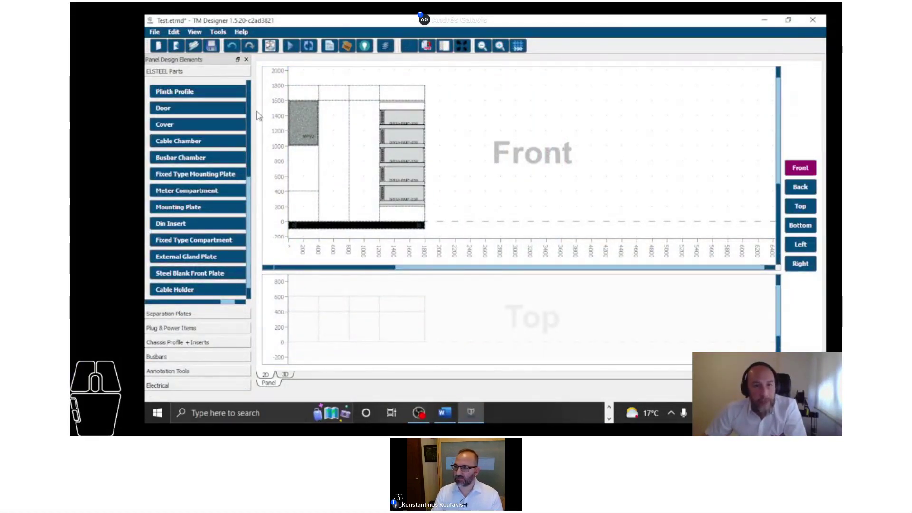
left_click(218, 31)
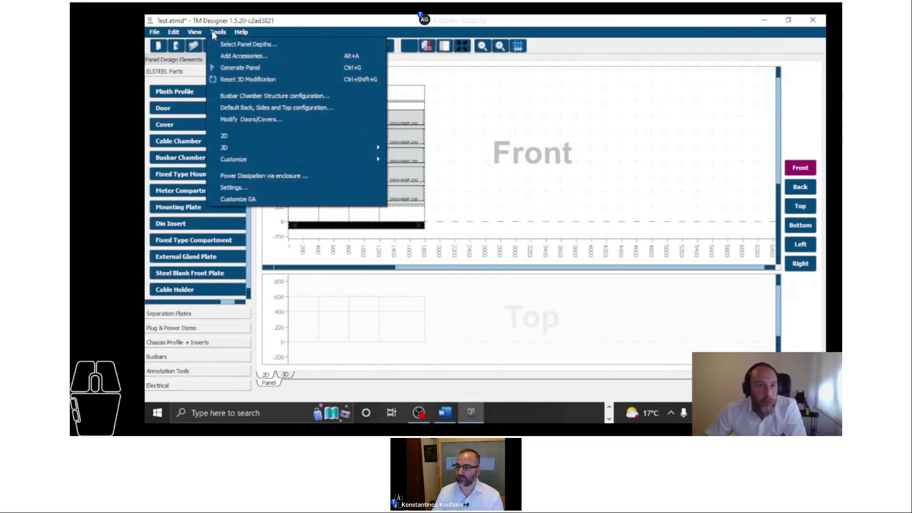
left_click(219, 57)
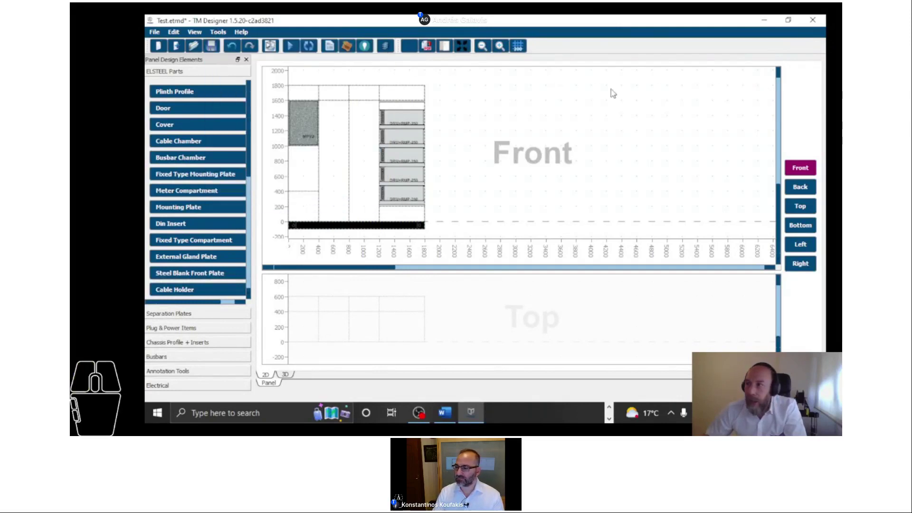
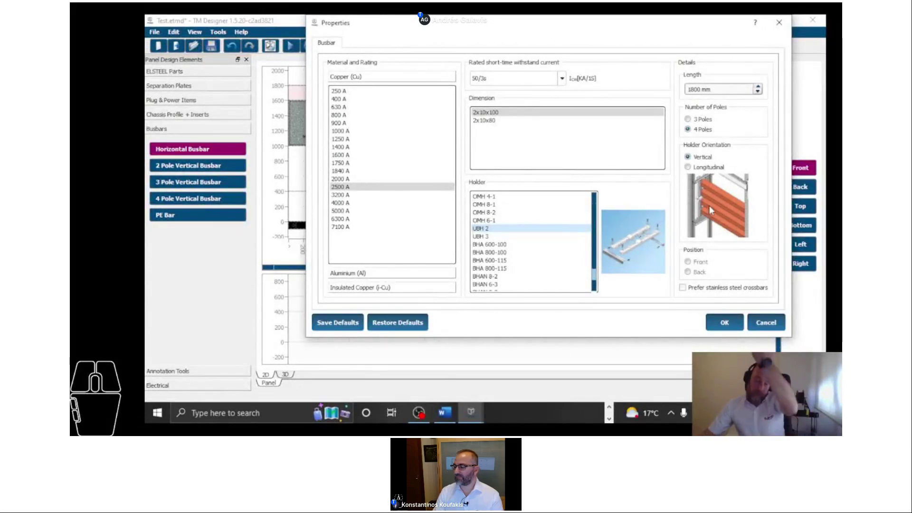
Set the horizontal busbar's holder orientation to Longitudinal and review the options offered for it.
left_click(690, 169)
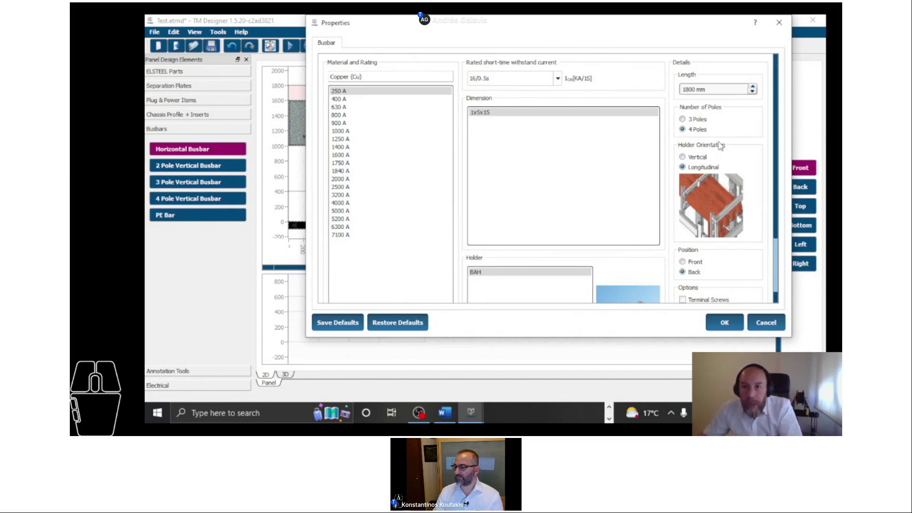
scroll(719, 146, "down", 2)
scroll(720, 146, "down", 1)
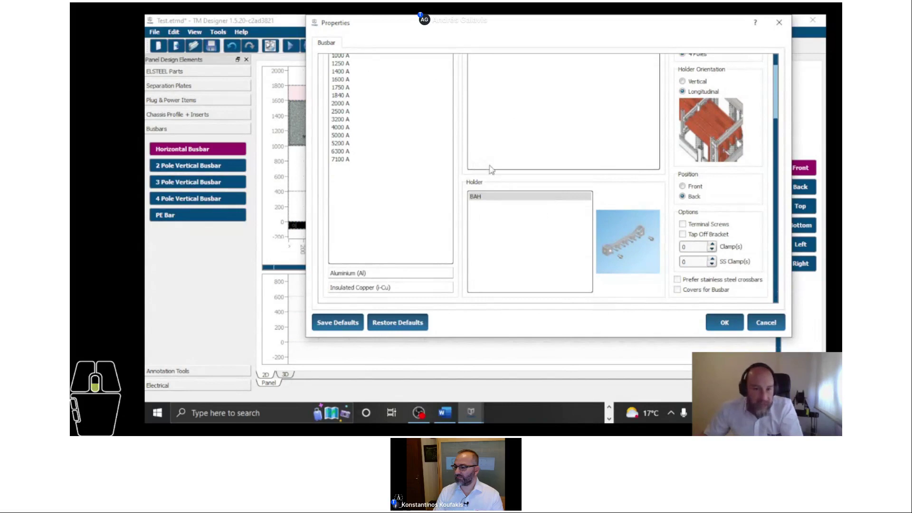
scroll(491, 170, "up", 2)
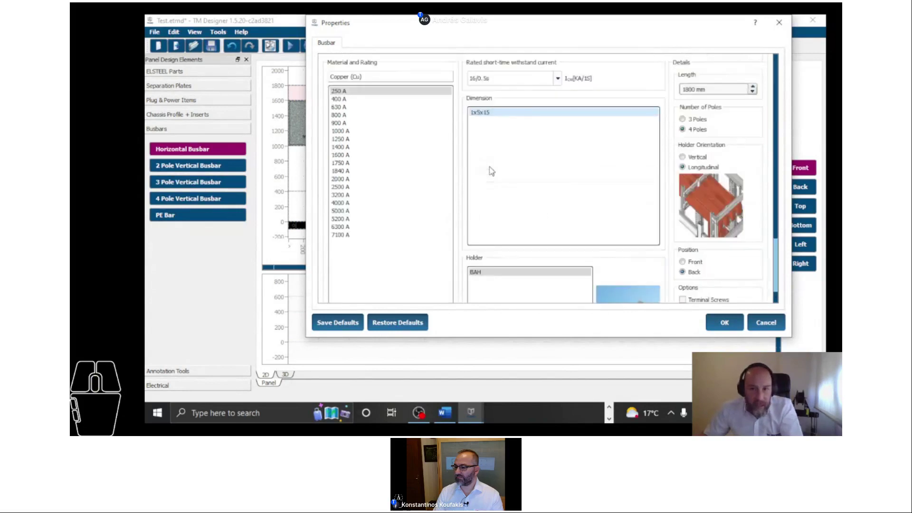
Configure the horizontal busbar as 2500 A copper rated 50/3s, with holder UBH 2 in the front position, and apply it.
left_click(339, 179)
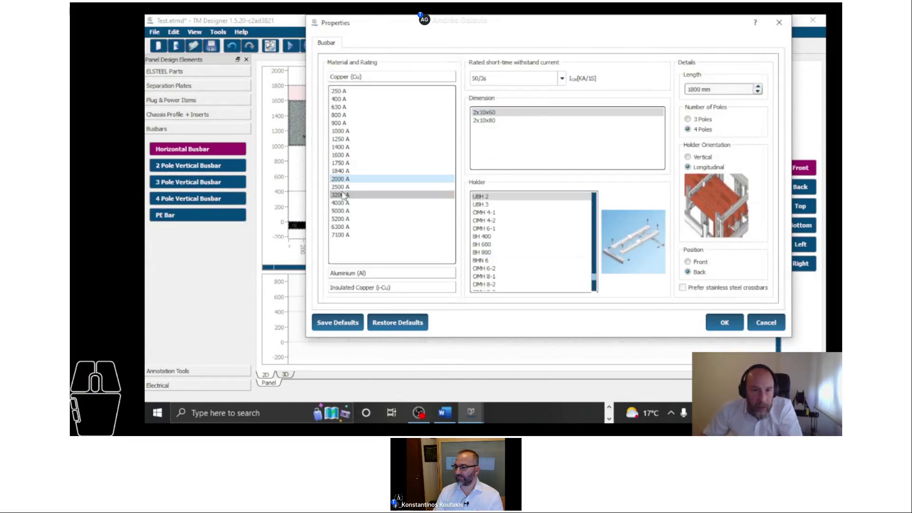
left_click(339, 188)
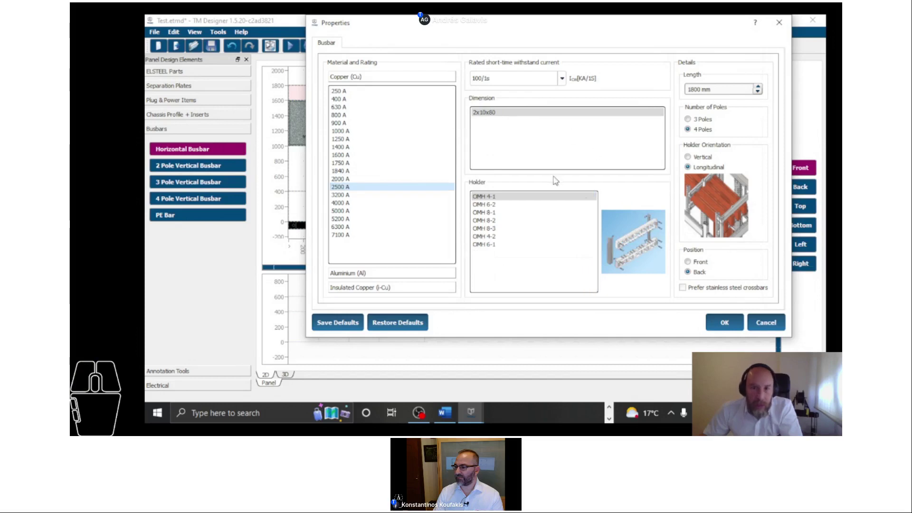
left_click(534, 80)
left_click(524, 98)
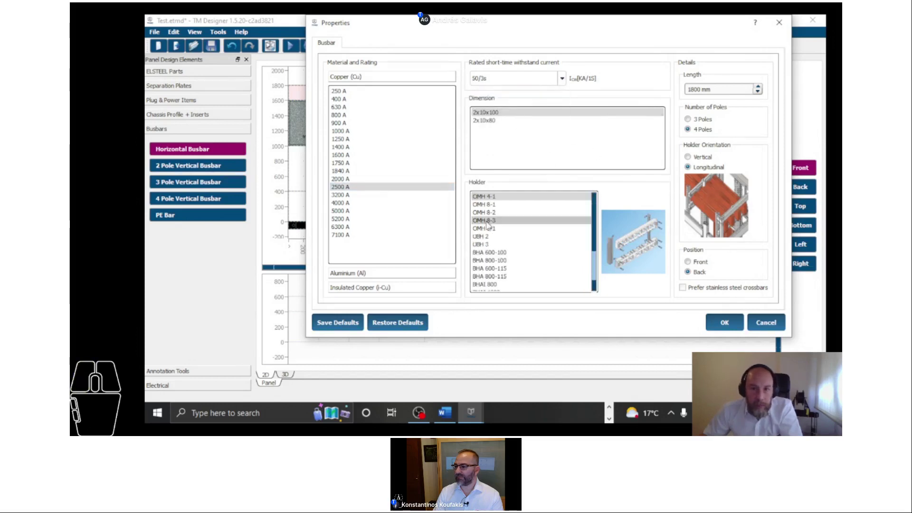
left_click(481, 236)
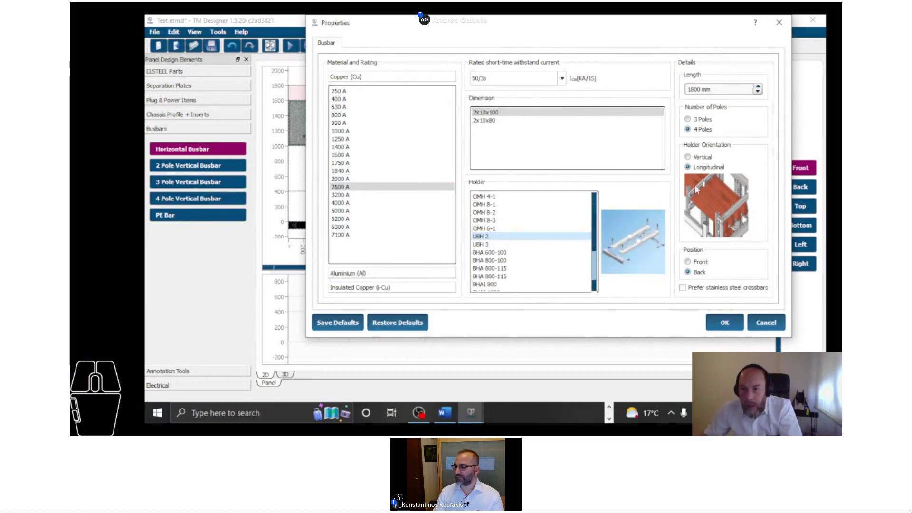
left_click(700, 262)
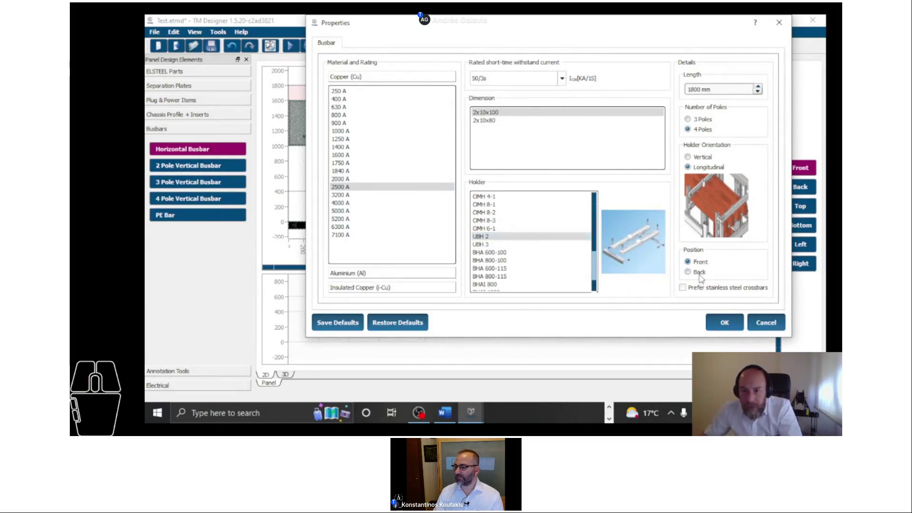
left_click(724, 323)
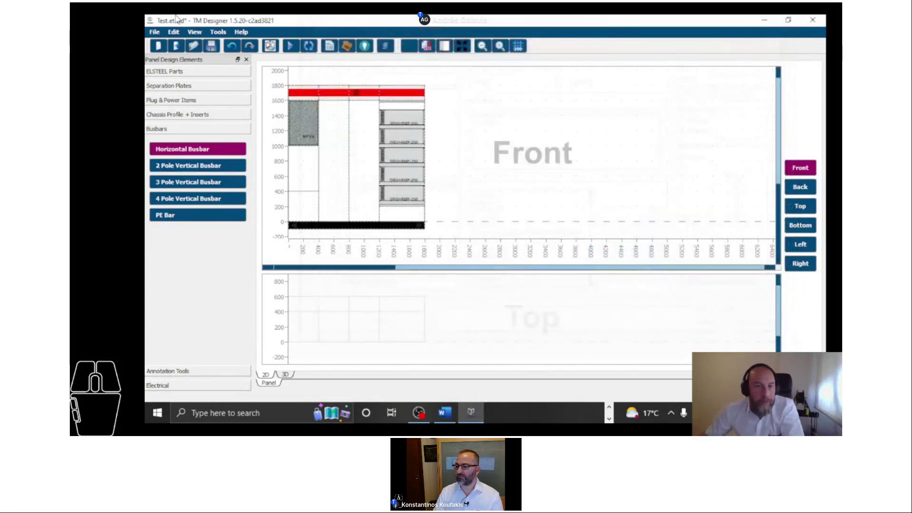
Generate the panel's 3D model and inspect the horizontal busbars and their holders from several sides.
left_click(289, 47)
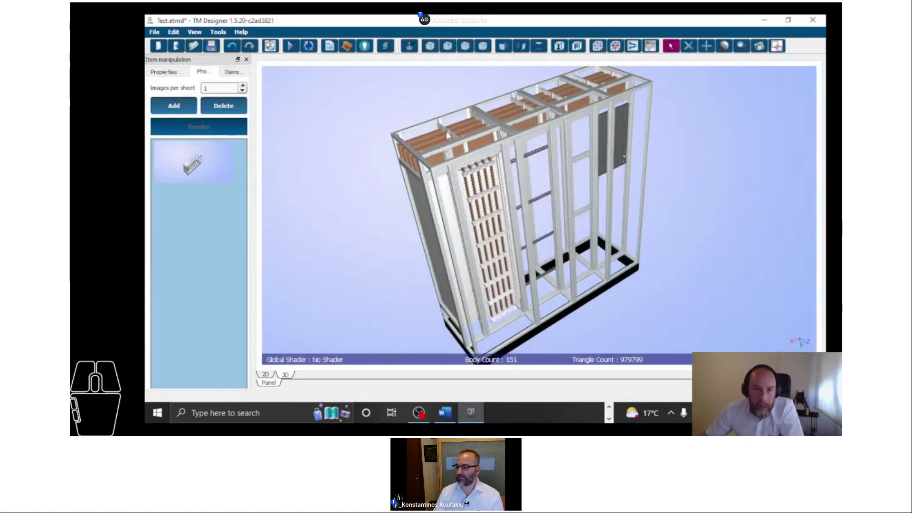
left_click(446, 130)
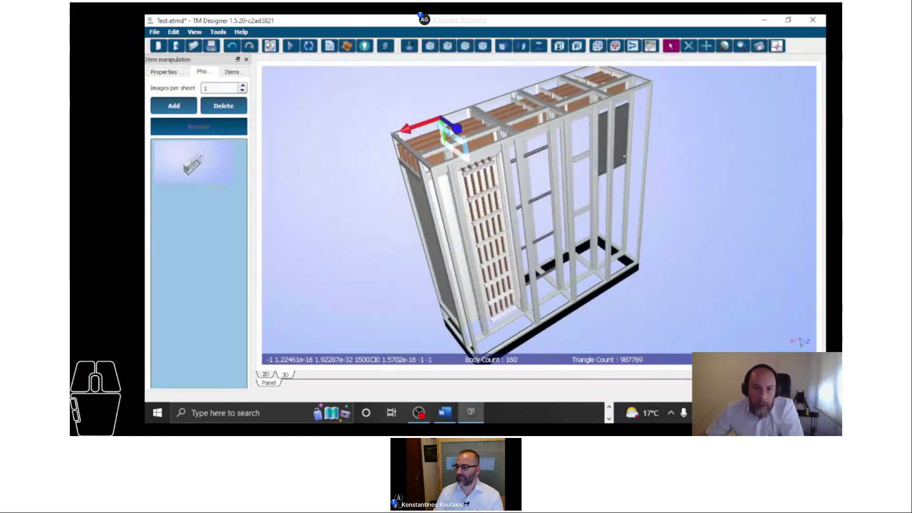
right_click_drag(497, 95, 555, 124)
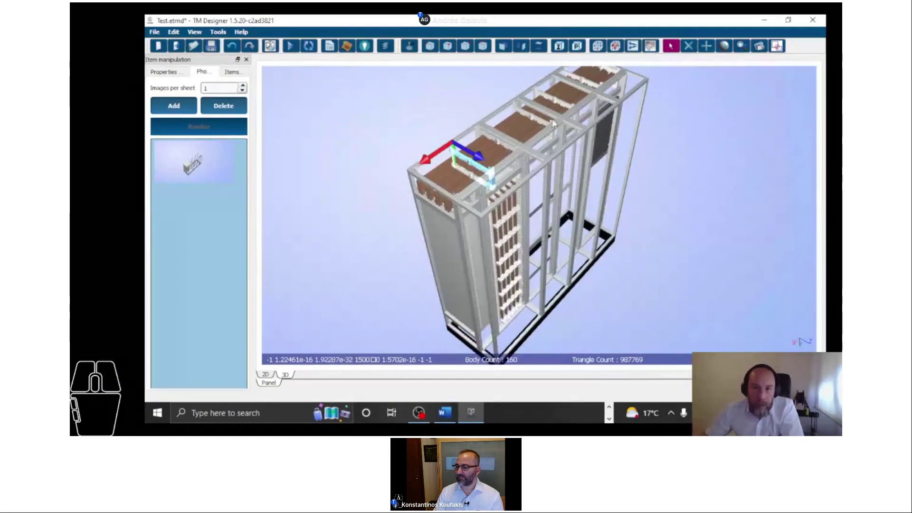
key("Escape")
left_click(536, 121)
left_click(554, 98)
left_click(585, 75)
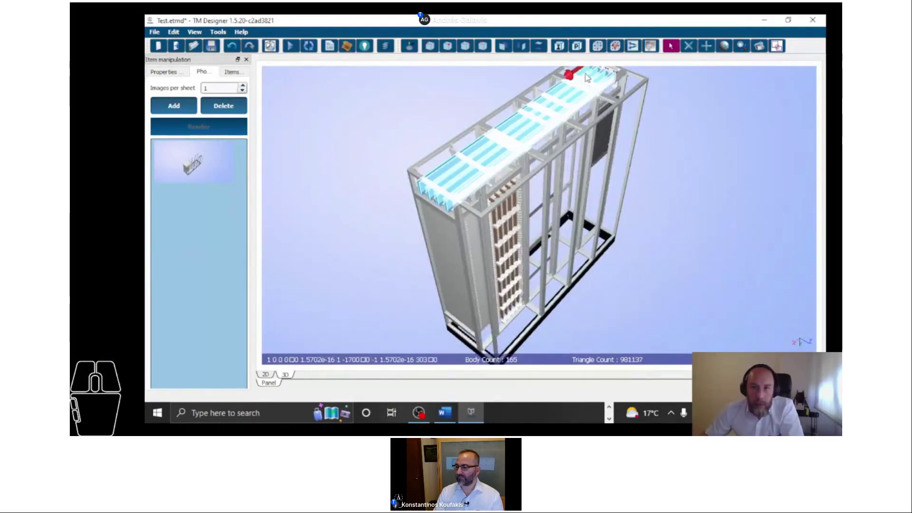
key("Delete")
right_click_drag(733, 252, 652, 288)
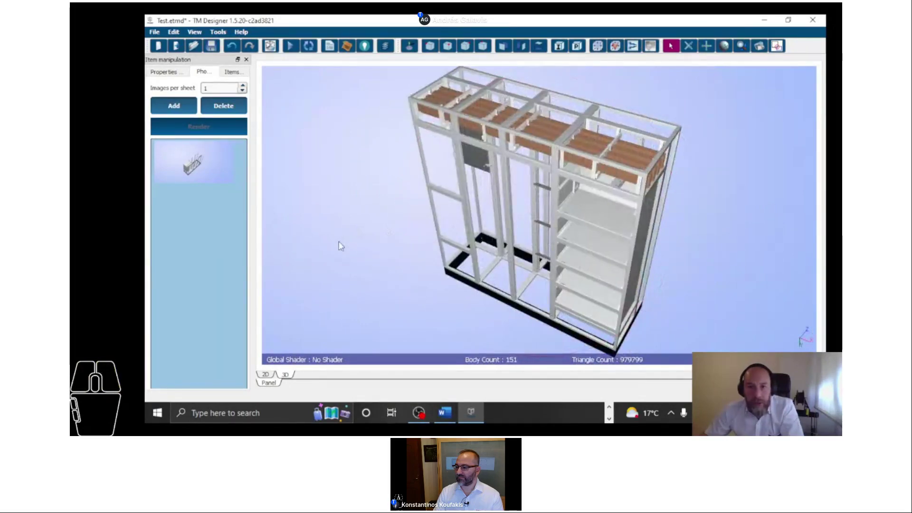
right_click_drag(339, 244, 479, 339)
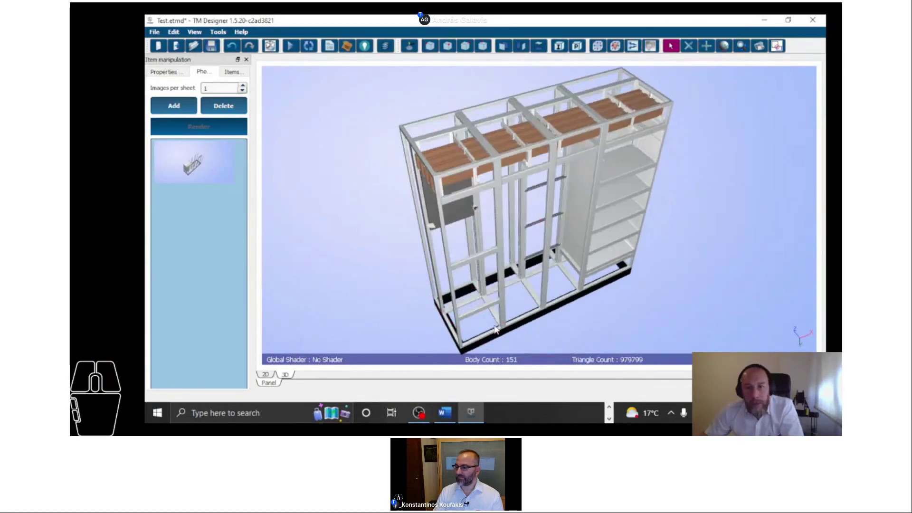
Slide the horizontal busbar holder in the second column along the busbar to about 648 mm.
left_click(477, 182)
left_click_drag(503, 157, 495, 157)
left_click(523, 146)
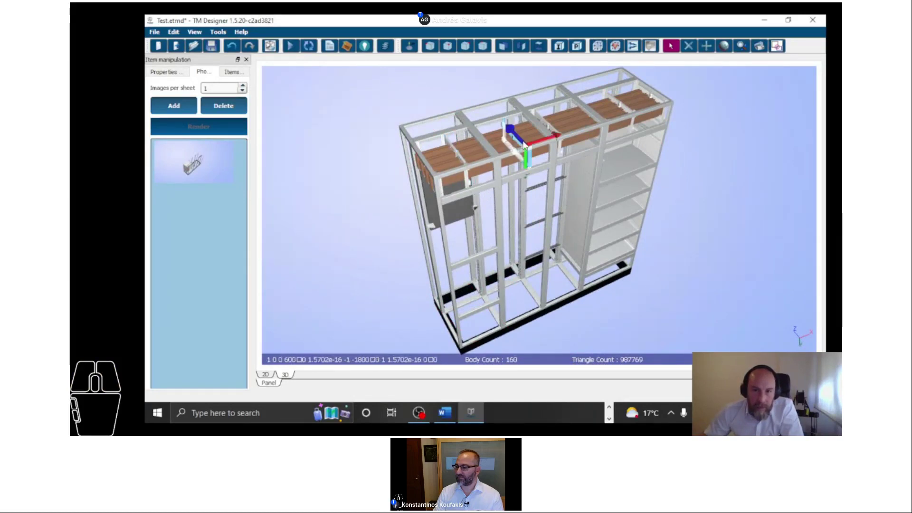
left_click(543, 144)
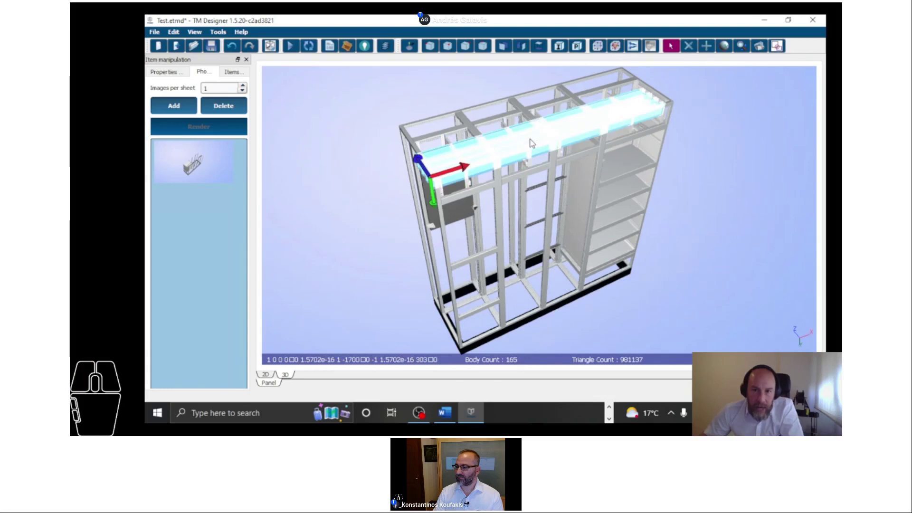
left_click(530, 169)
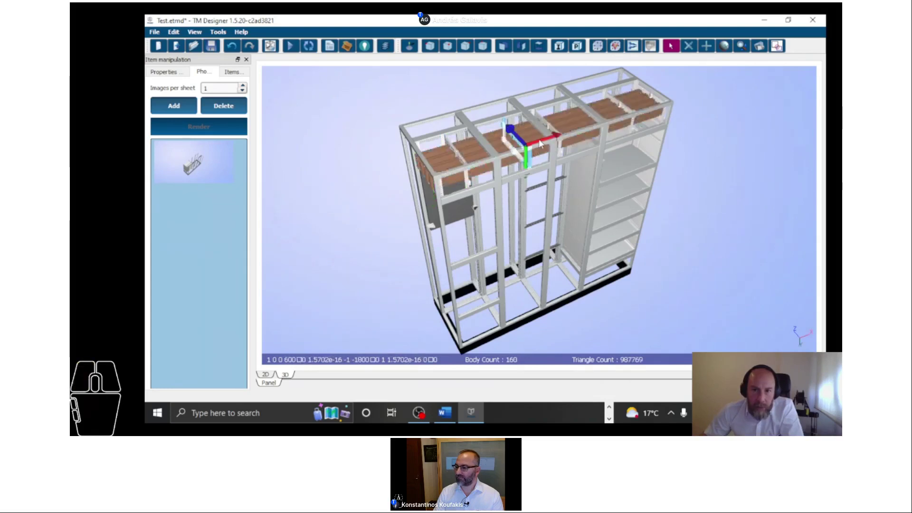
mouse_move(543, 144)
left_mouse_down()
mouse_move(534, 142)
mouse_move(549, 139)
left_mouse_up()
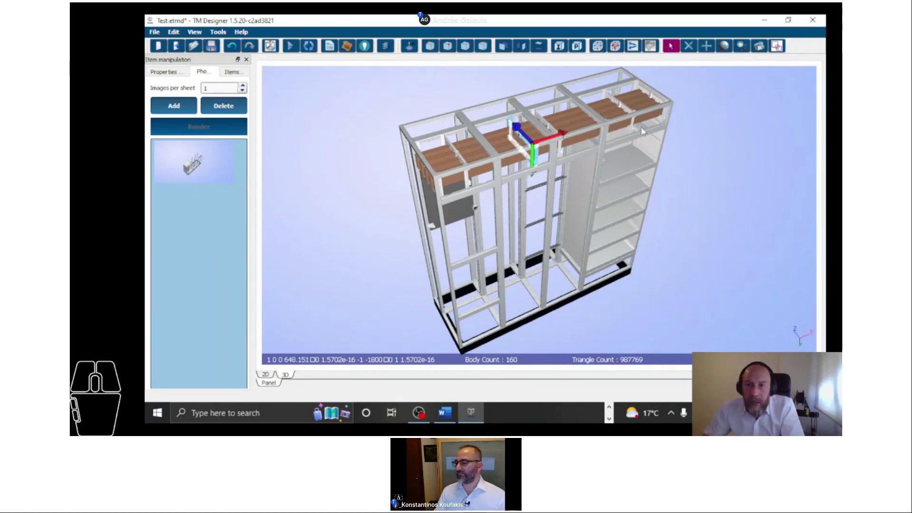
left_click(724, 137)
Show the panel's doors and covers again in the 3D model and return to the 2D layout.
right_click_drag(631, 283, 637, 246)
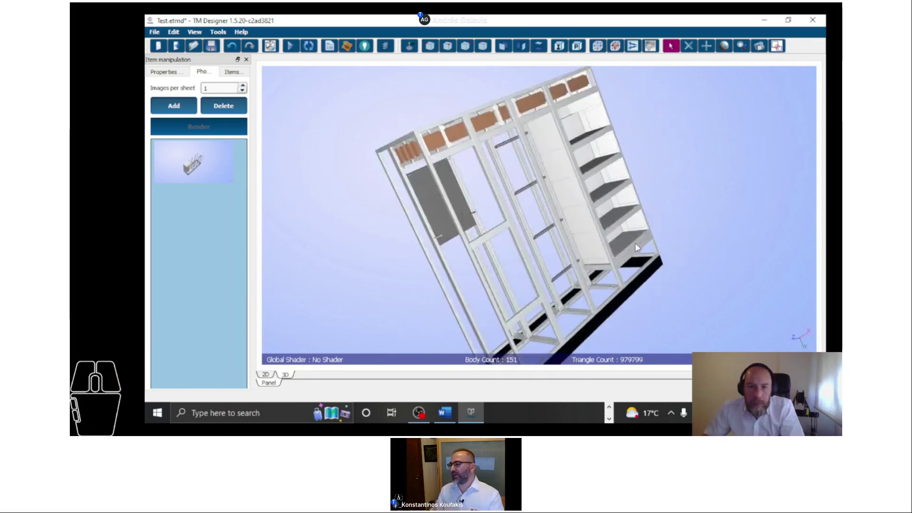
right_click_drag(774, 304, 708, 315)
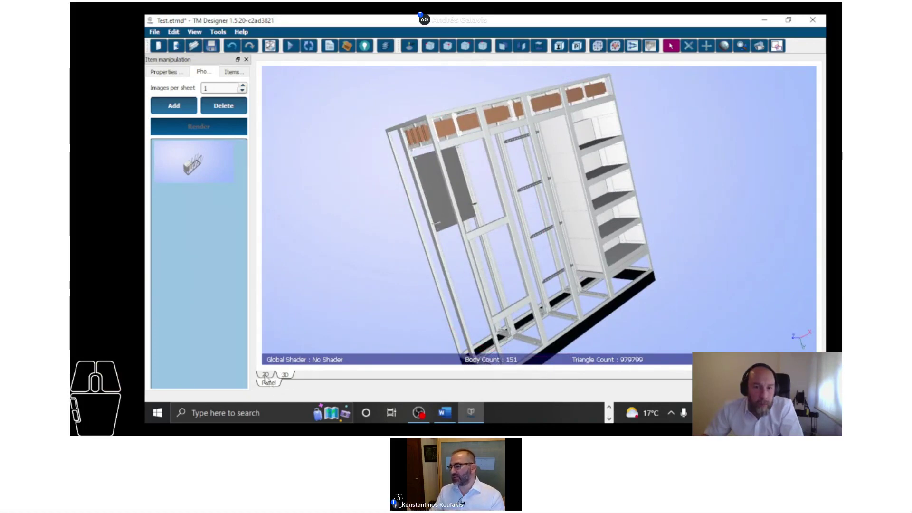
key("ctrl+d")
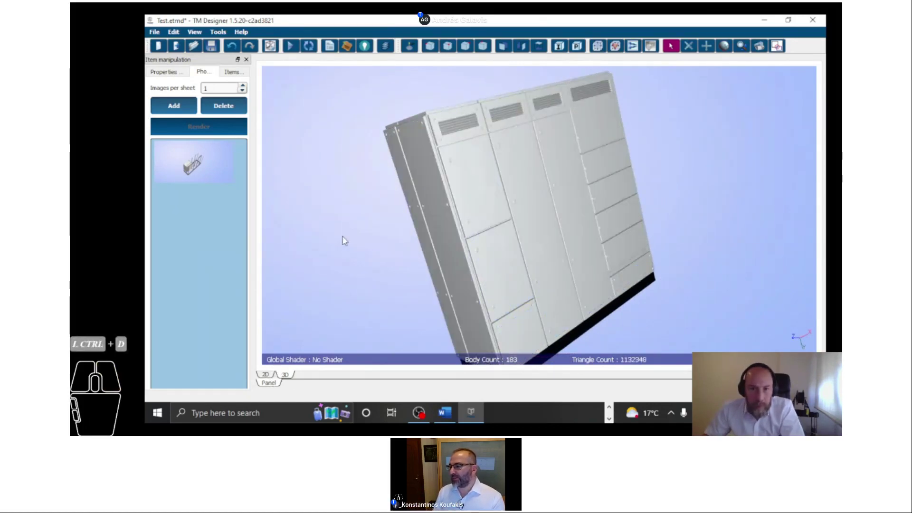
right_click_drag(688, 256, 675, 250)
left_click(266, 374)
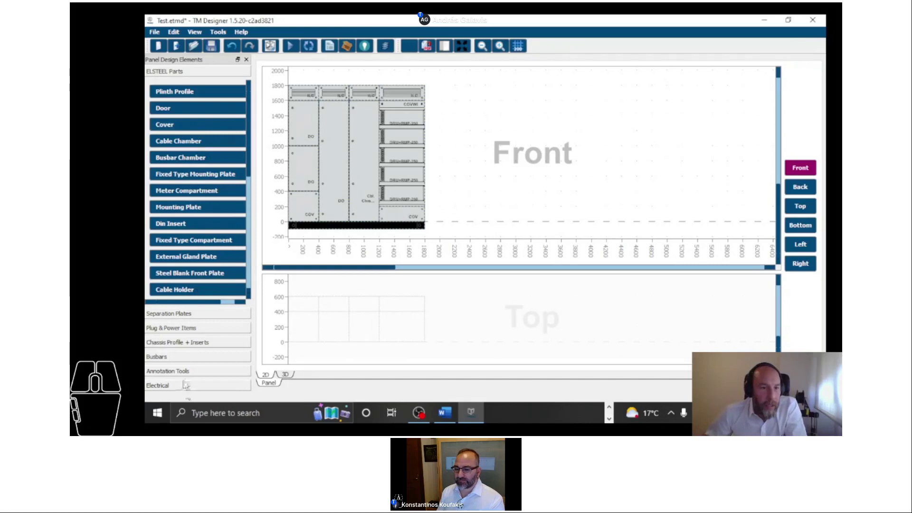
Draw a 4 pole vertical busbar over the full height of the second column in the front view.
left_click(182, 359)
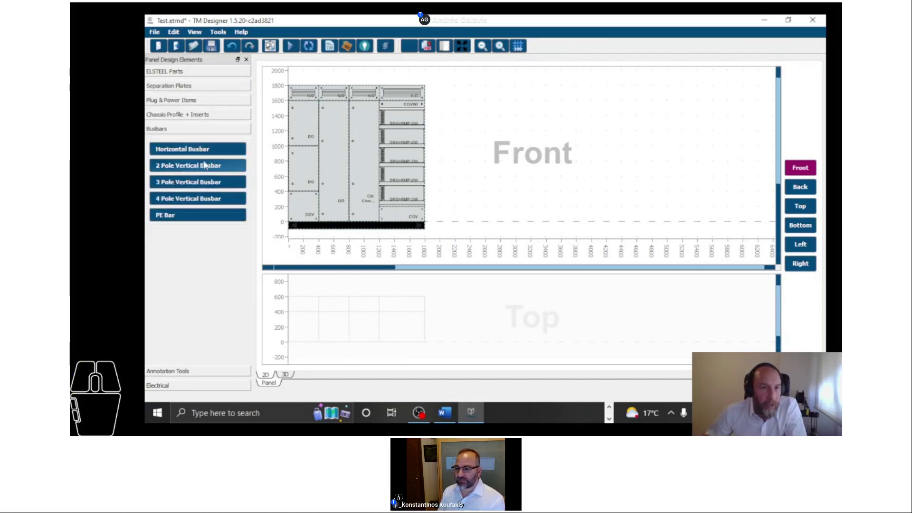
left_click(202, 200)
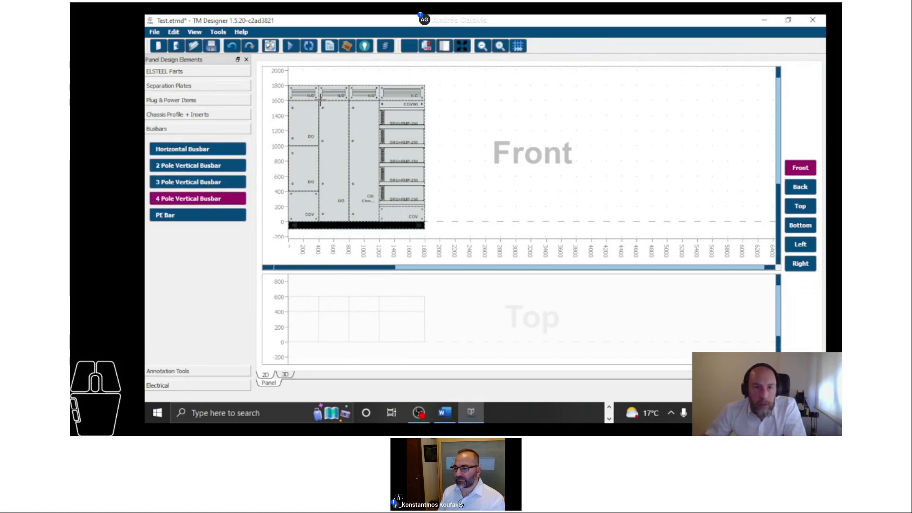
left_click_drag(321, 87, 349, 224)
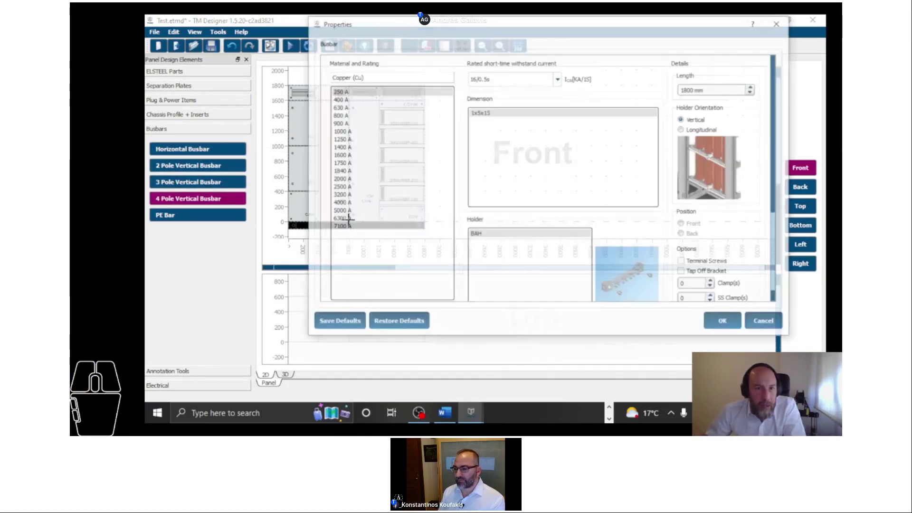
Set the vertical busbar to 1250 A copper, compare the short-time withstand ratings, and choose 50/3s.
left_click(344, 139)
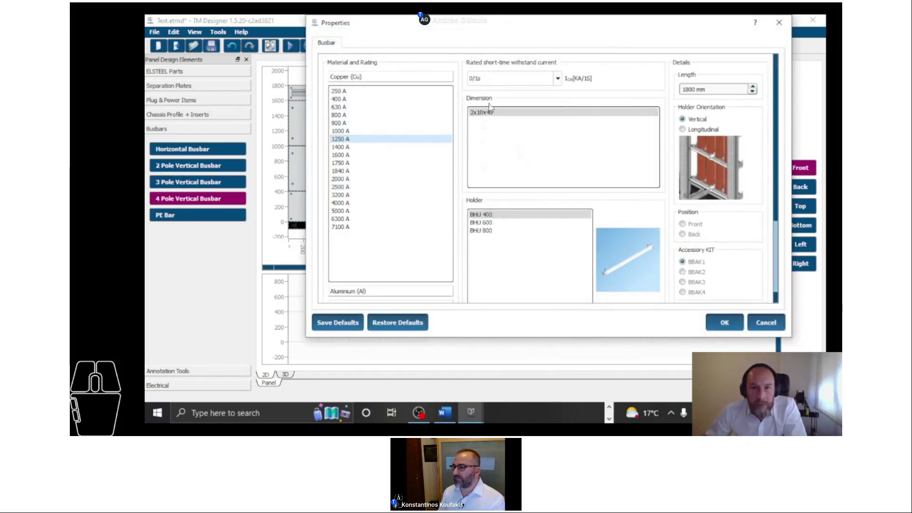
left_click(501, 79)
left_click(497, 103)
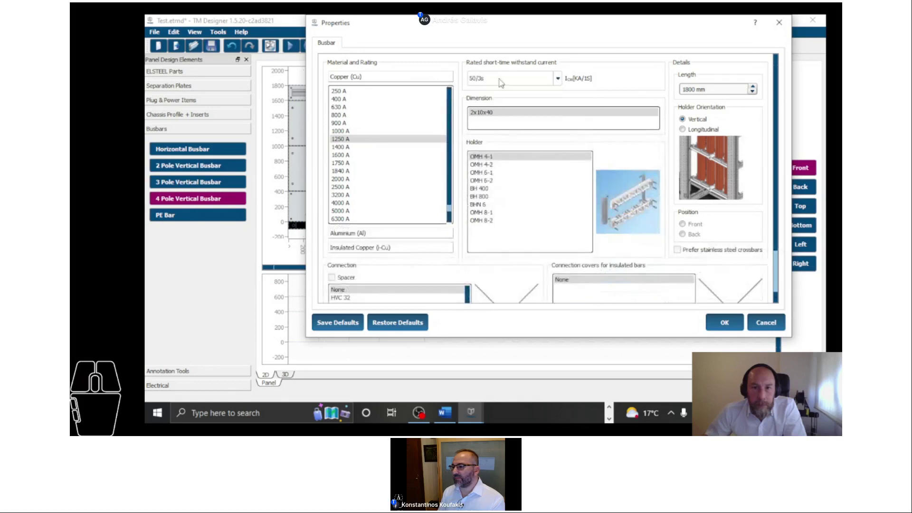
left_click(501, 80)
left_click(499, 98)
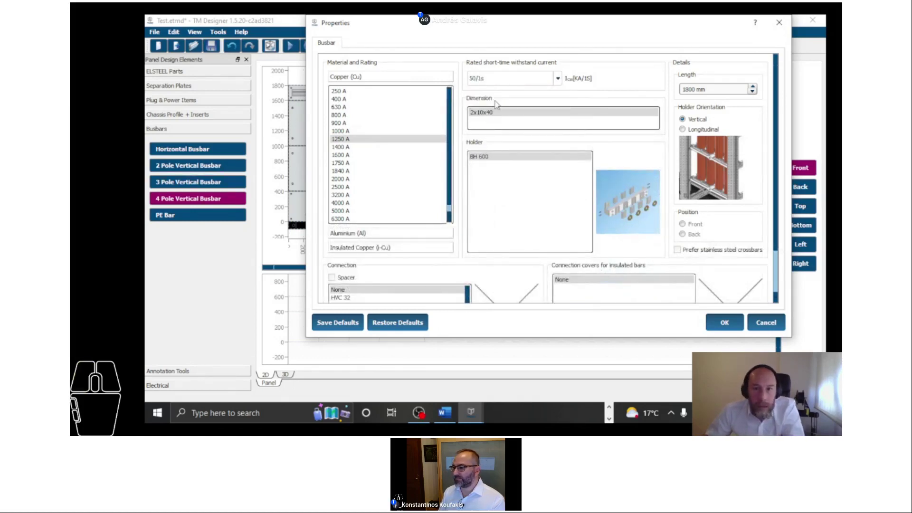
left_click(496, 80)
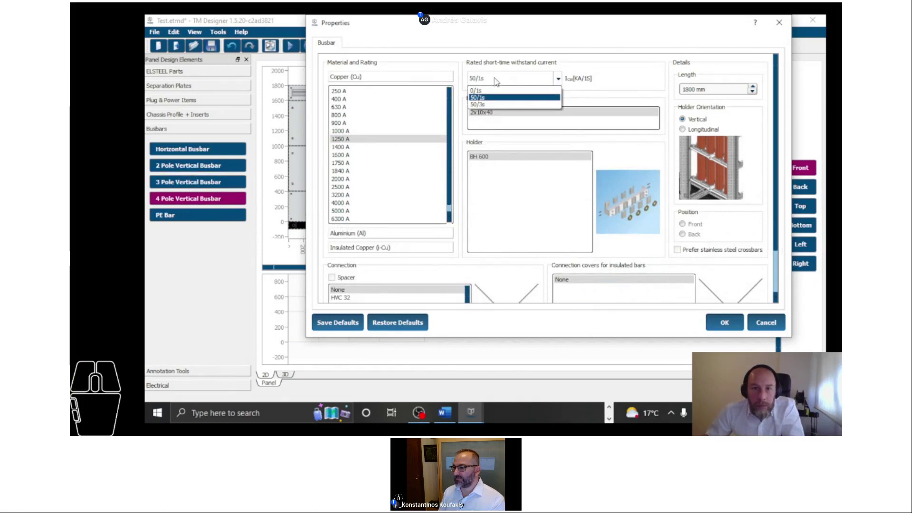
left_click(478, 104)
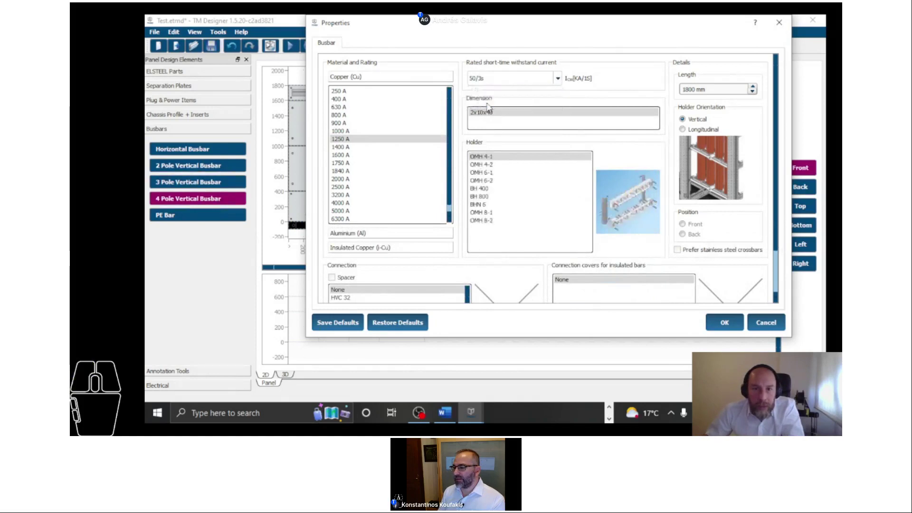
Compare the BH 400 and BH 800 holders, choose OMH 4-1 for the vertical busbar, and apply its properties.
left_click(485, 189)
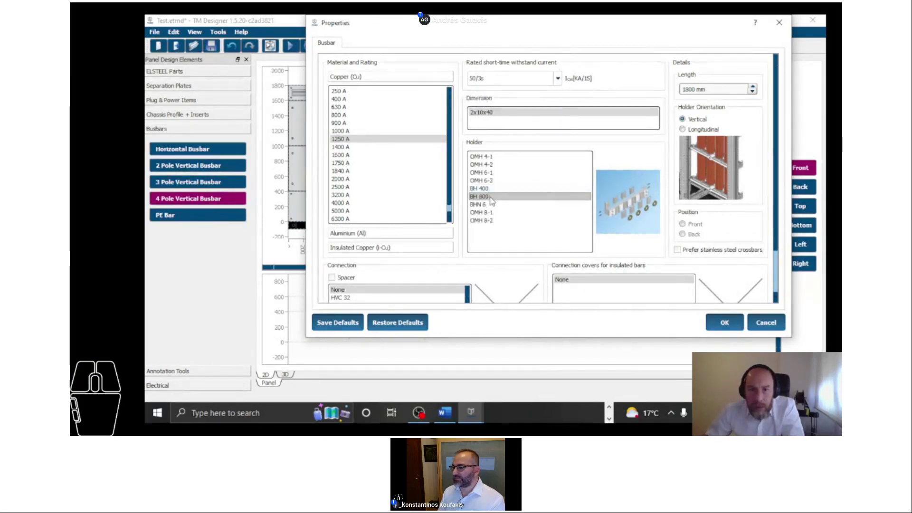
left_click(490, 197)
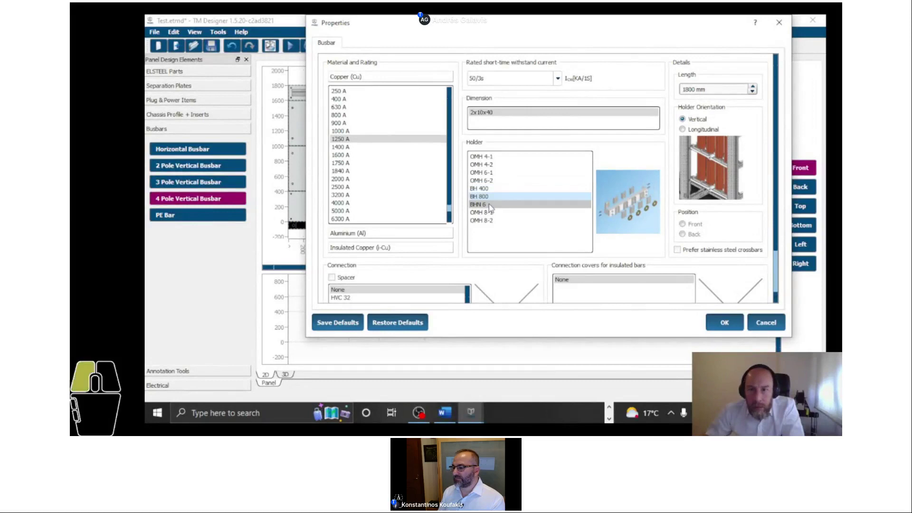
left_click(481, 156)
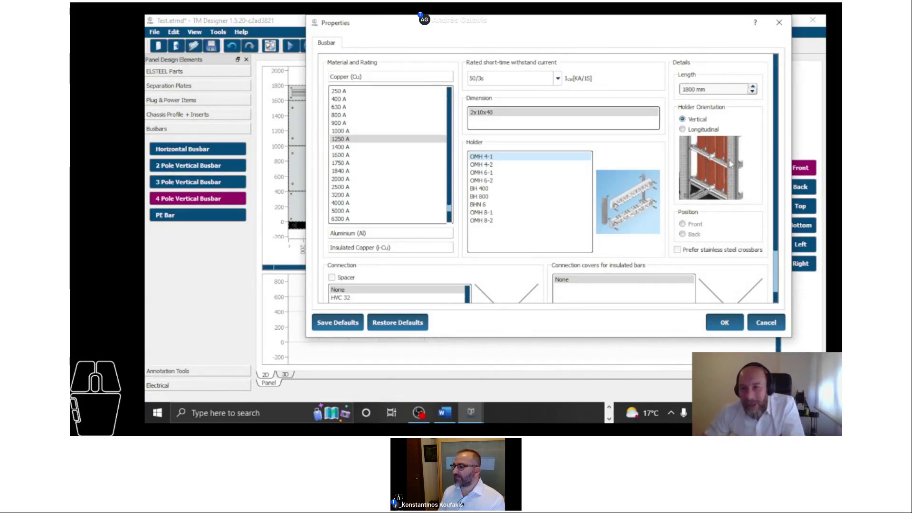
left_click(725, 325)
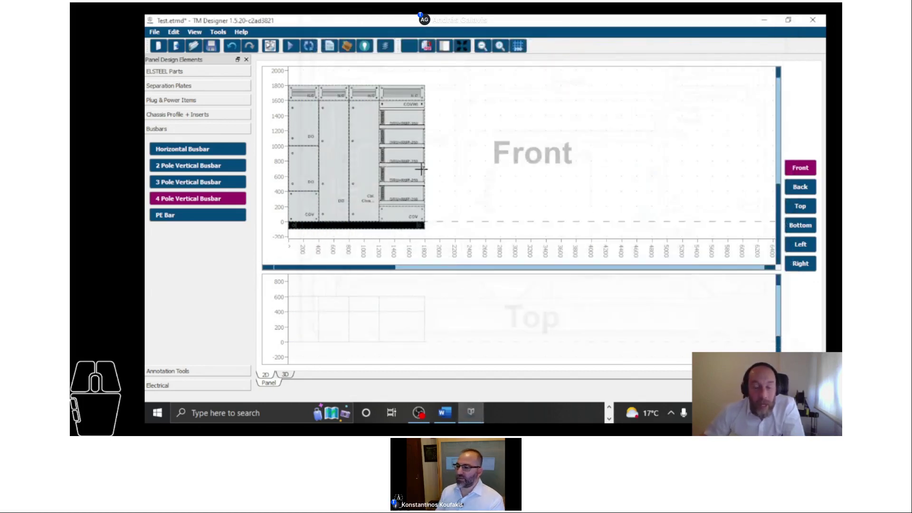
Hide the doors and covers in the front view and shorten the 4 pole vertical busbar to end just below the horizontal busbar.
key("ctrl+d")
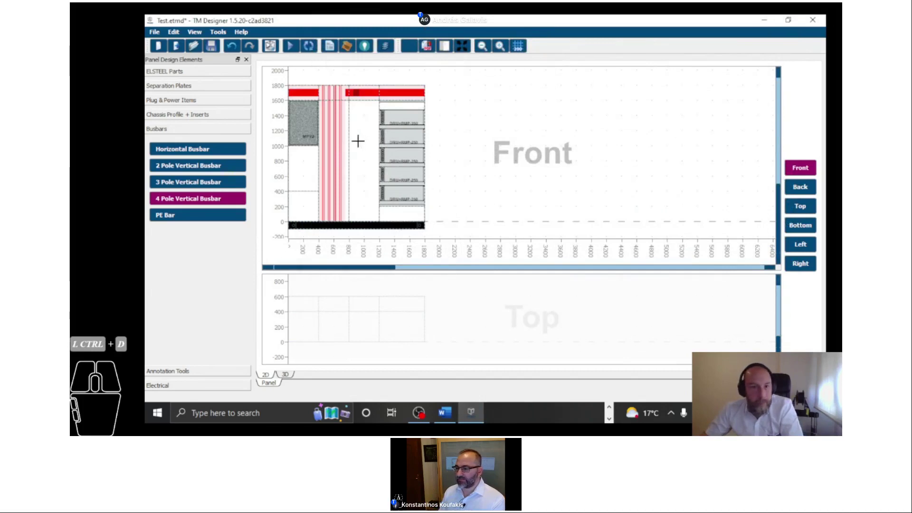
key("Escape")
left_click(333, 91)
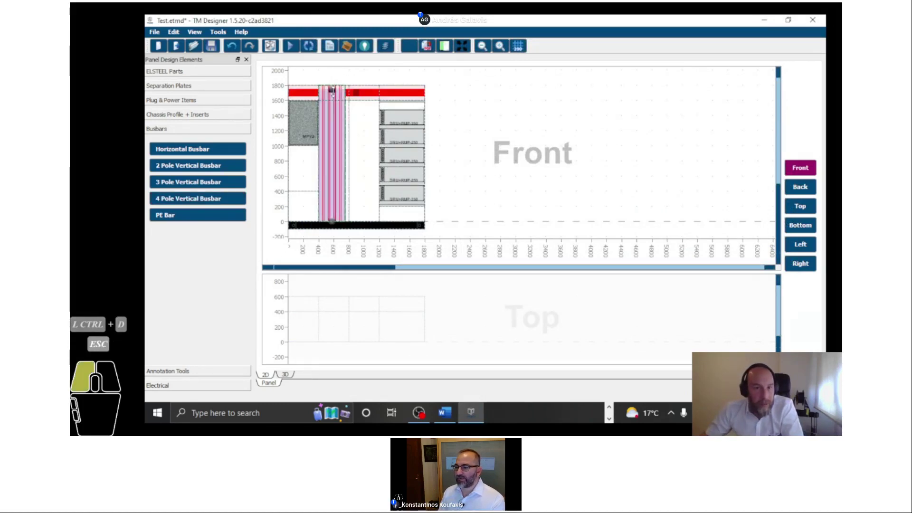
left_click_drag(333, 91, 333, 101)
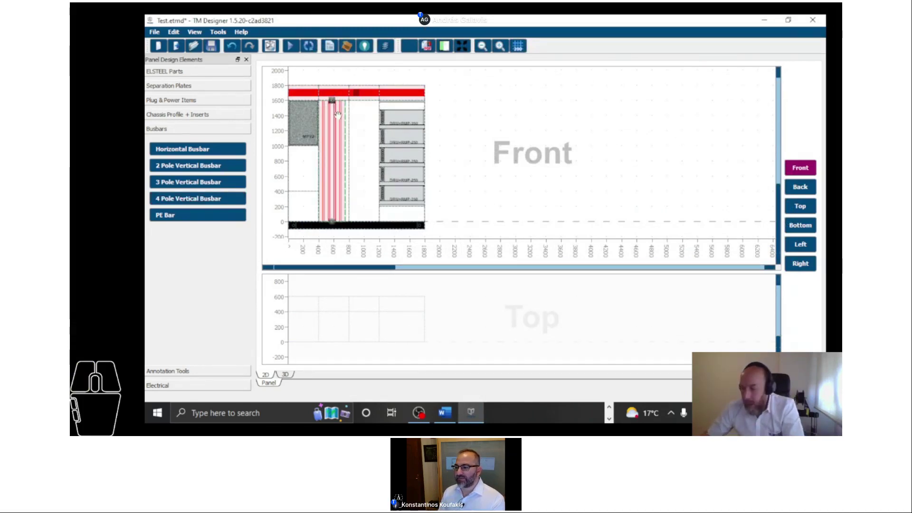
Compare the HVC and HTVC connection pieces for the vertical busbar, set the connection back to None, and apply its properties.
key("Return")
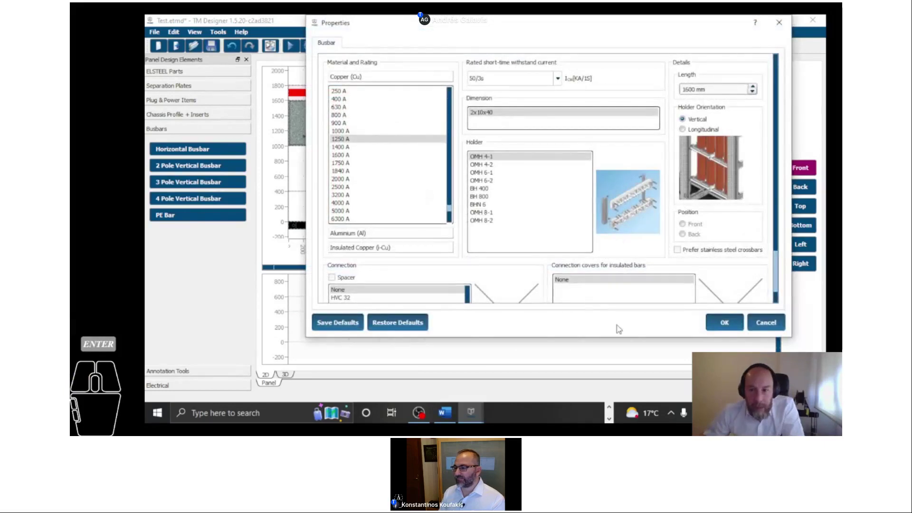
left_click_drag(775, 219, 781, 296)
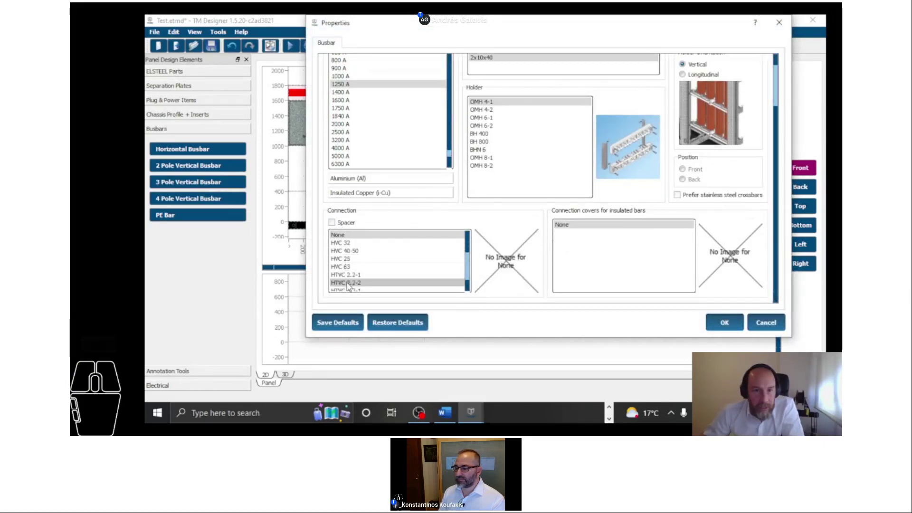
left_click(344, 243)
left_click(344, 259)
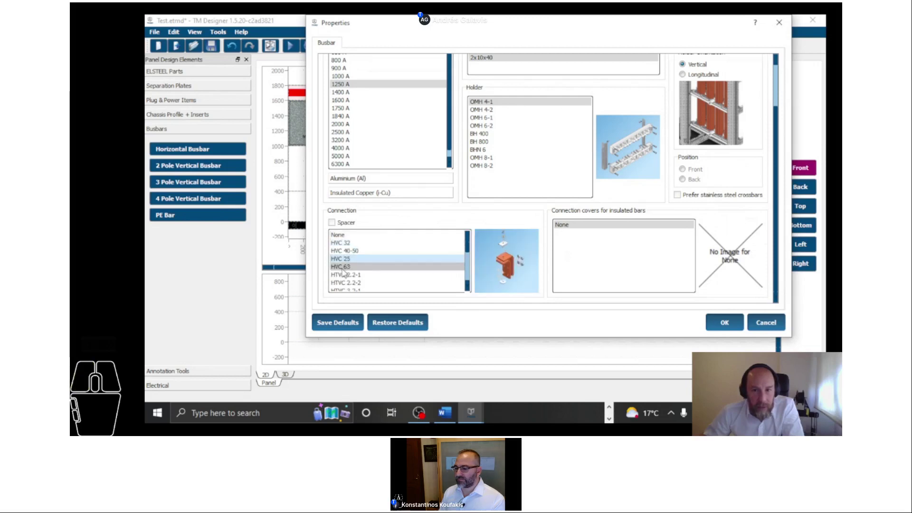
left_click(344, 267)
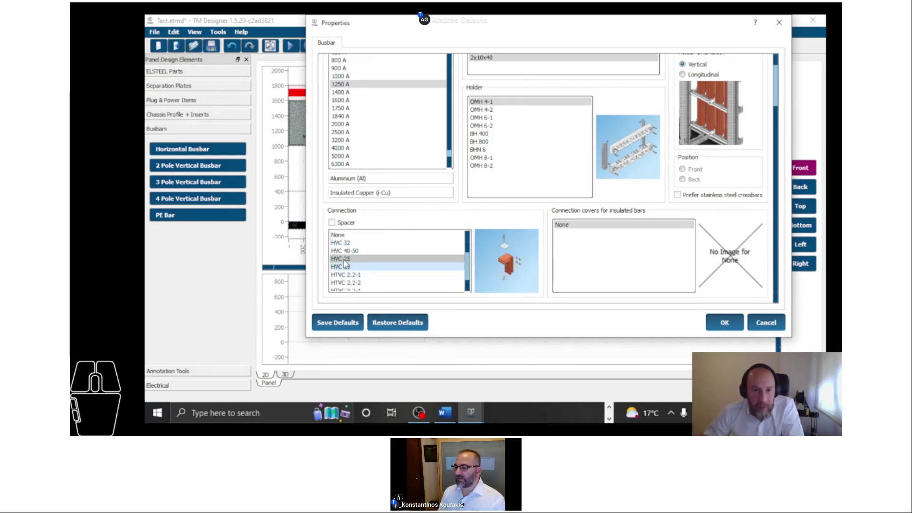
left_click(345, 259)
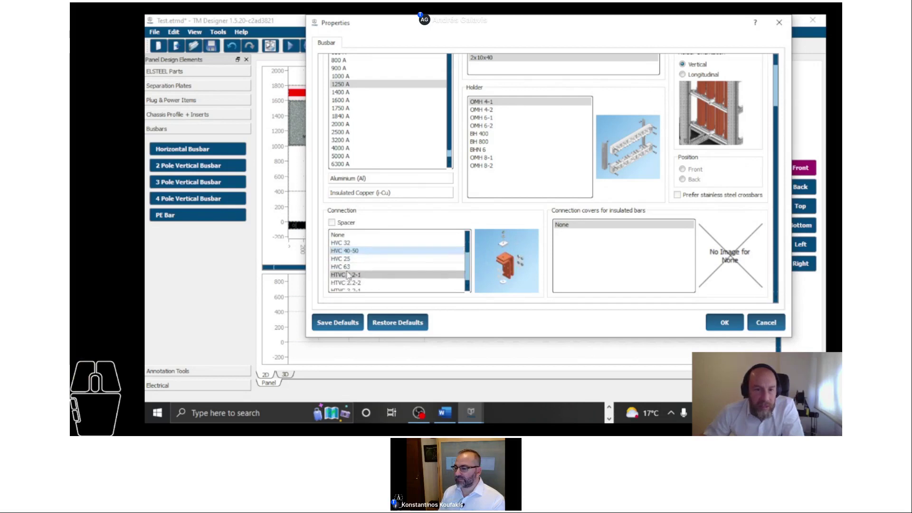
scroll(345, 270, "down", 5)
left_click(347, 267)
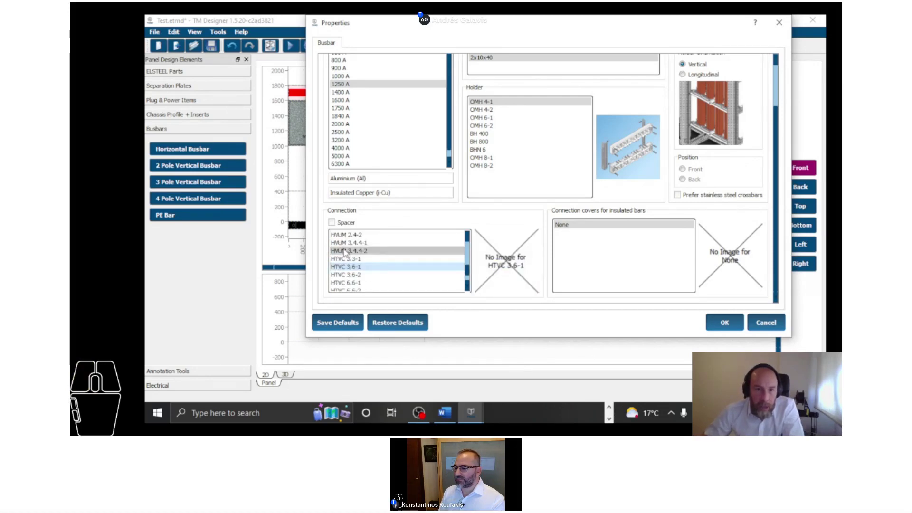
scroll(344, 251, "down", 3)
left_click(345, 243)
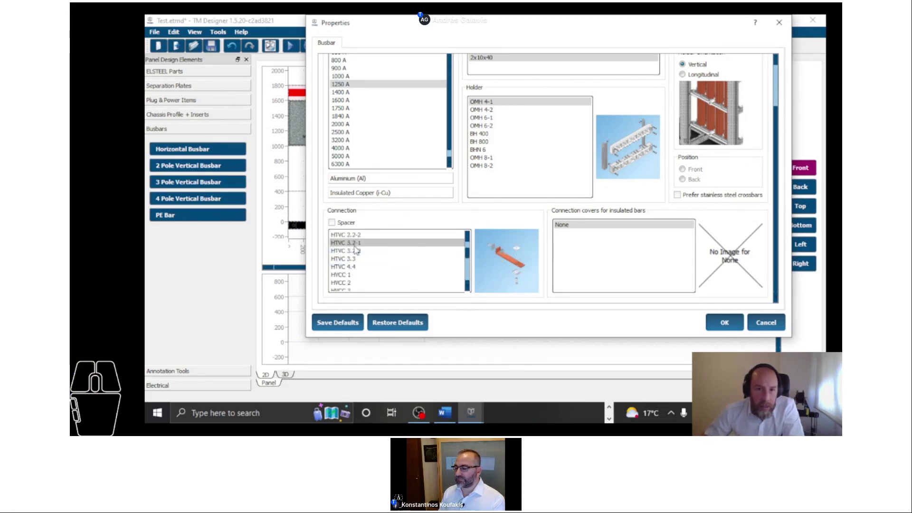
scroll(356, 250, "up", 10)
scroll(354, 249, "down", 5)
left_click(341, 236)
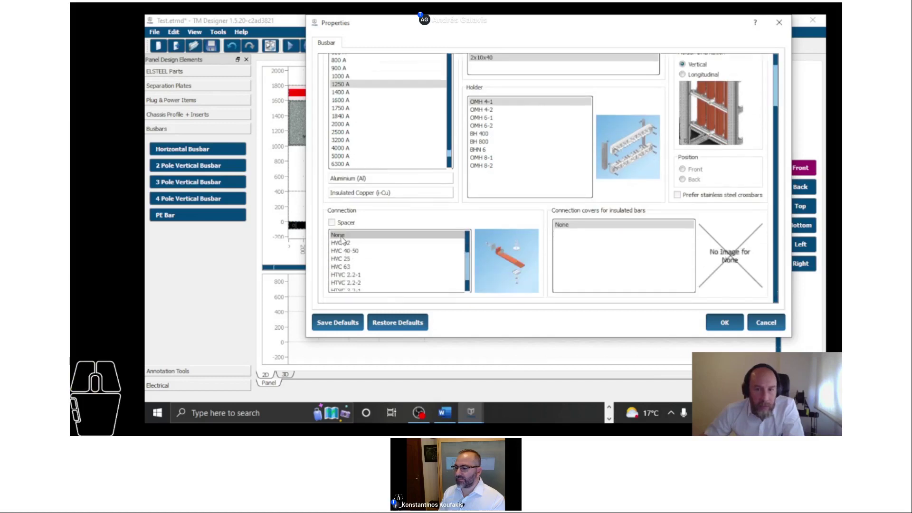
left_click(724, 323)
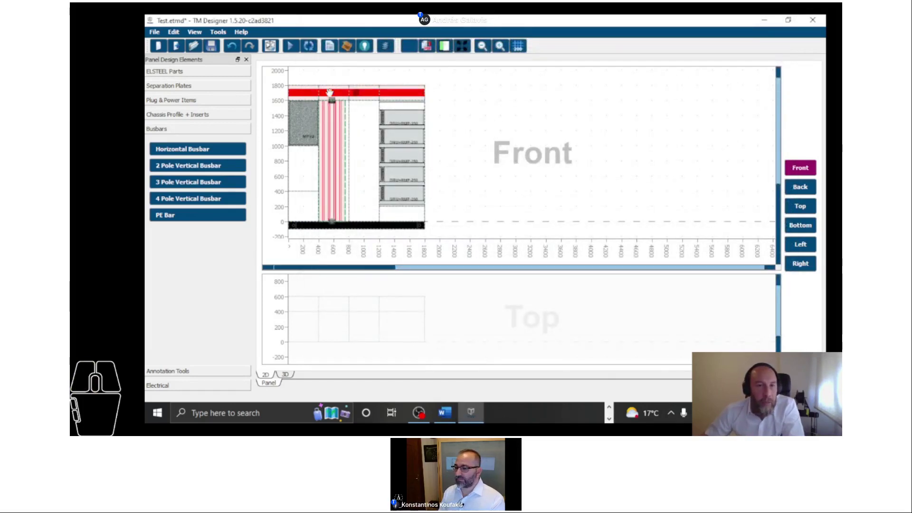
left_click(369, 158)
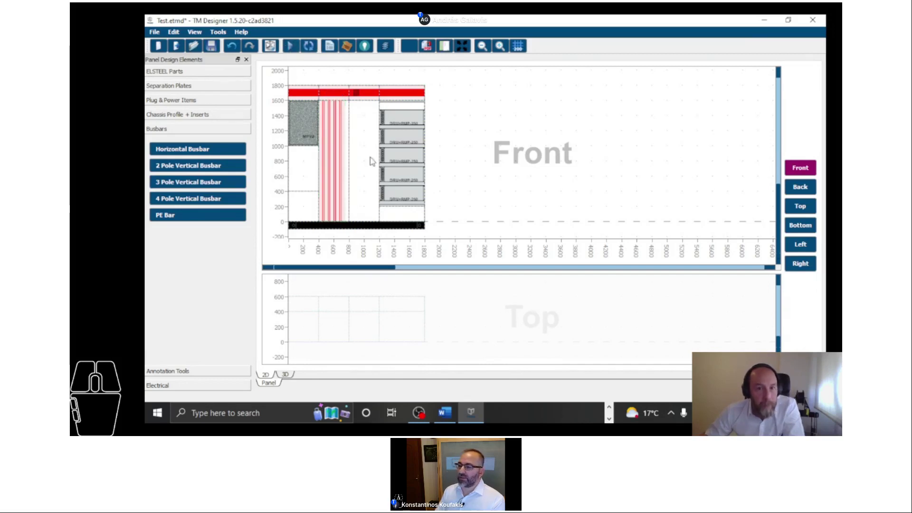
Draw a 1600 mm copper PE bar along the third column's left edge and set its main busbar rating to 2500 A.
left_click(166, 216)
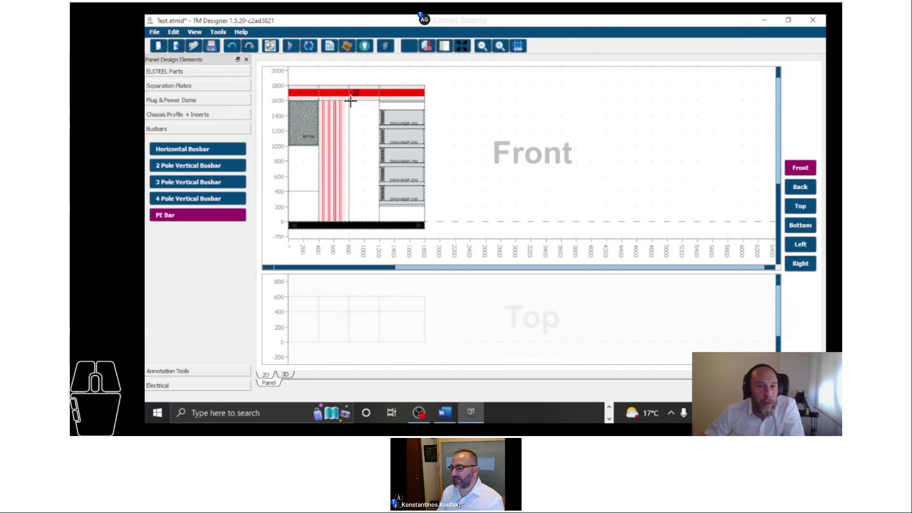
left_click_drag(351, 101, 360, 225)
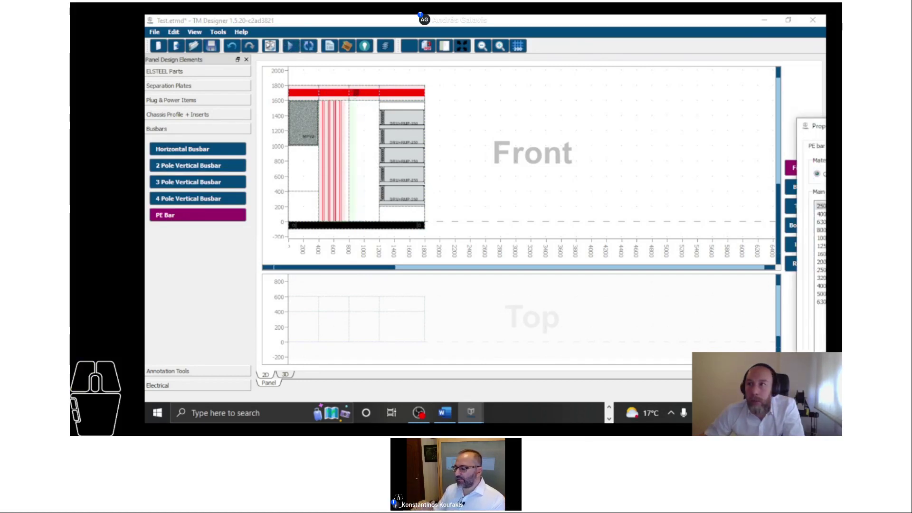
left_click_drag(824, 139, 583, 44)
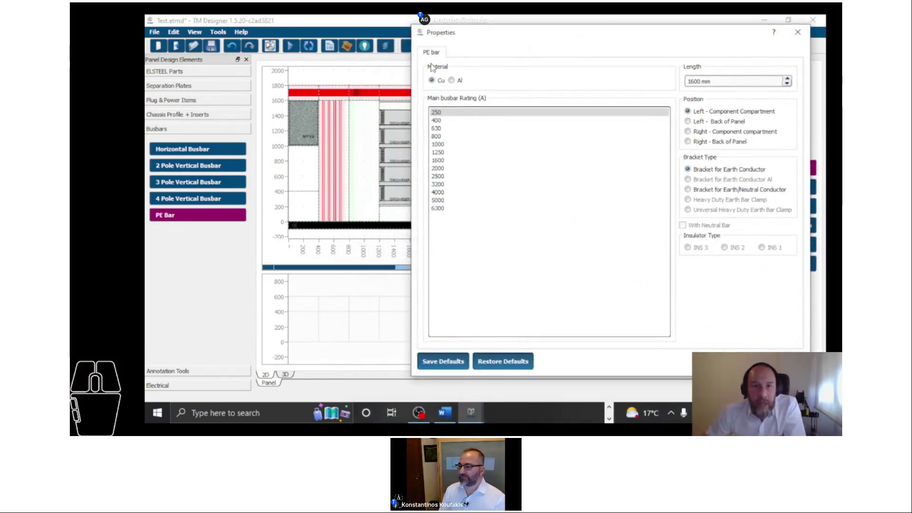
left_click(446, 152)
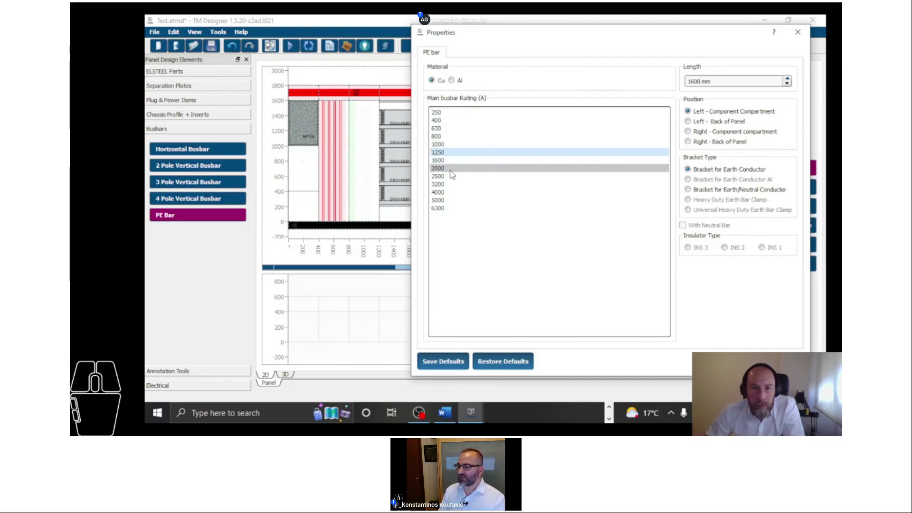
left_click(469, 169)
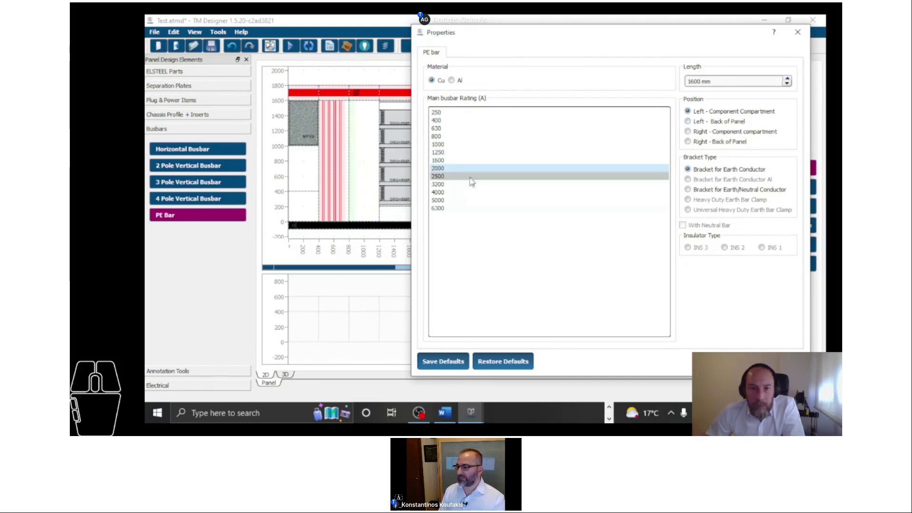
left_click(470, 177)
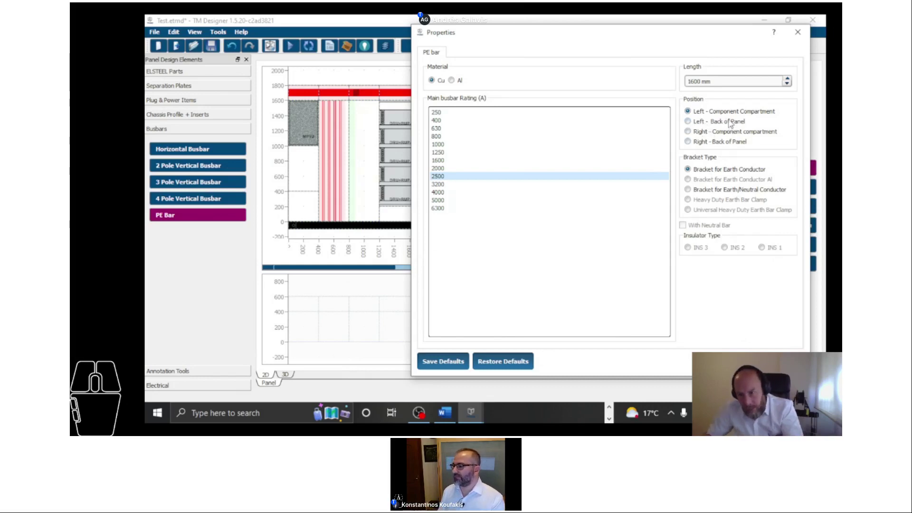
left_click(745, 361)
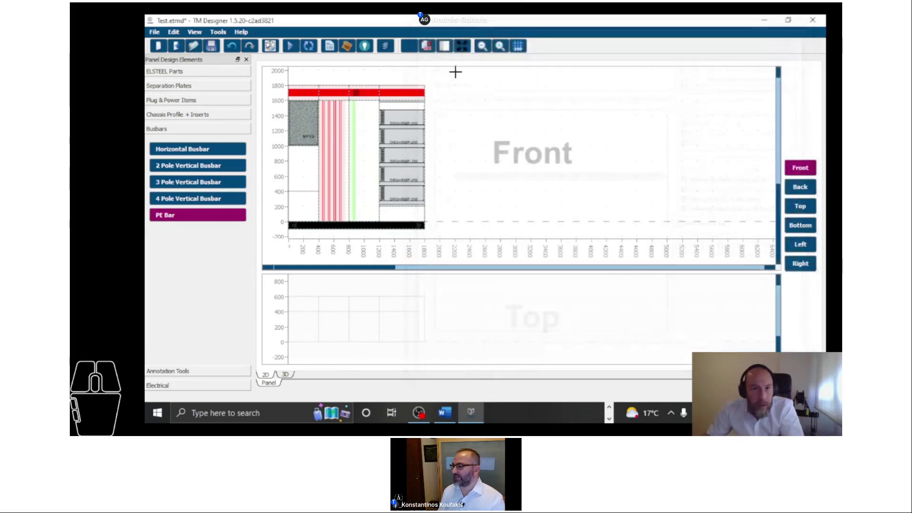
Generate the 3D model and examine the PE bar and its mounting brackets in the third column from several angles.
left_click(290, 47)
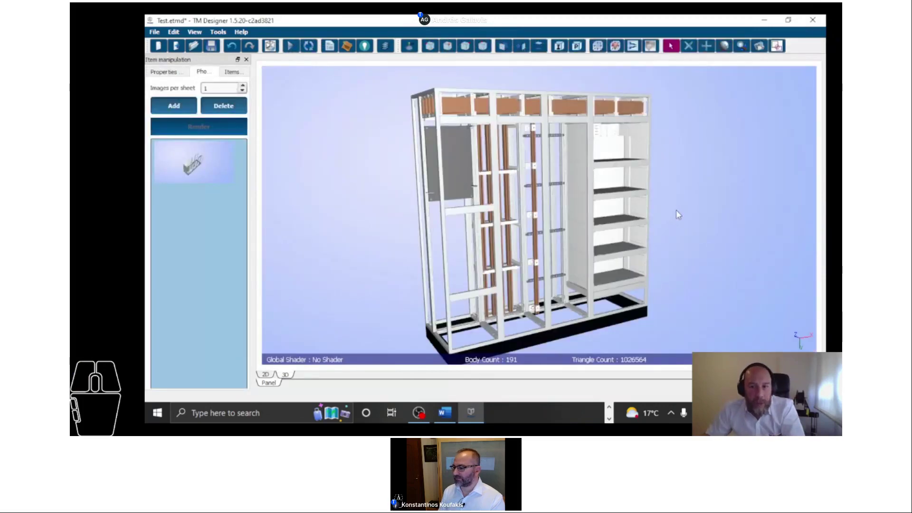
right_click_drag(755, 212, 670, 209)
scroll(530, 158, "up", 5)
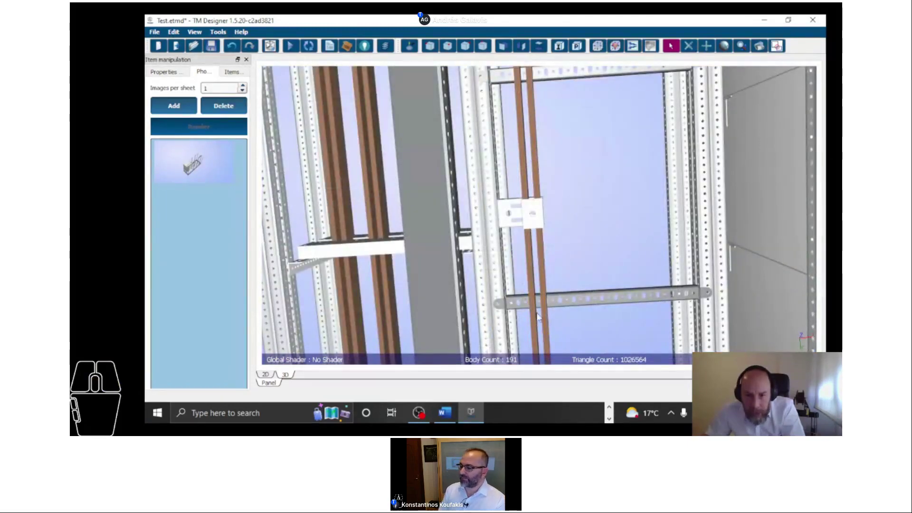
right_click_drag(663, 255, 517, 192)
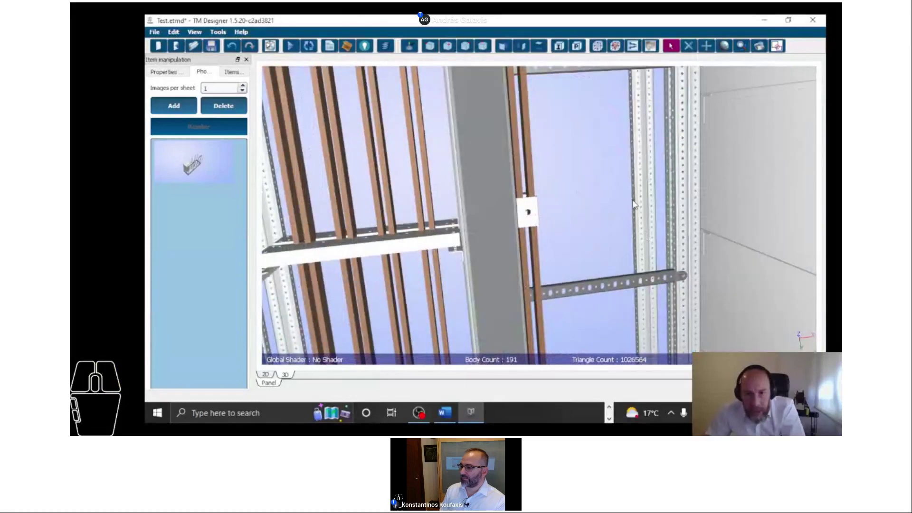
right_click_drag(633, 205, 544, 208)
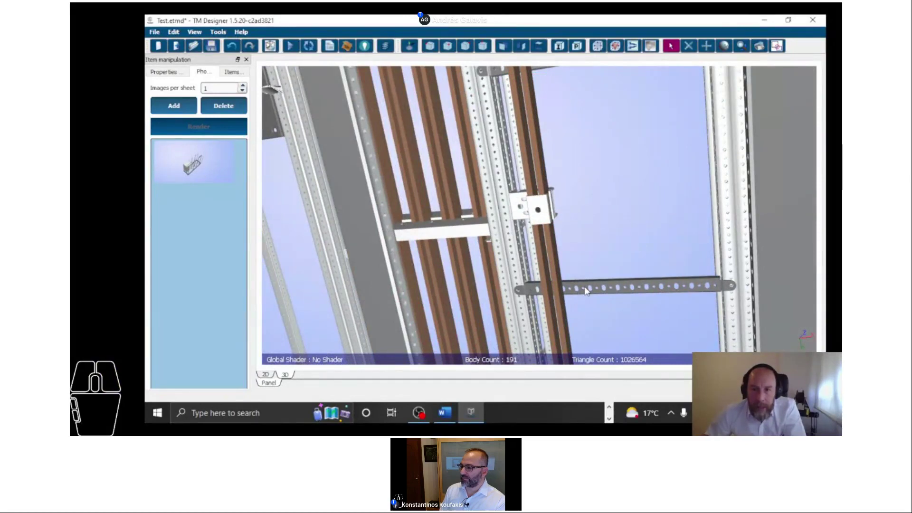
right_click_drag(668, 227, 691, 219)
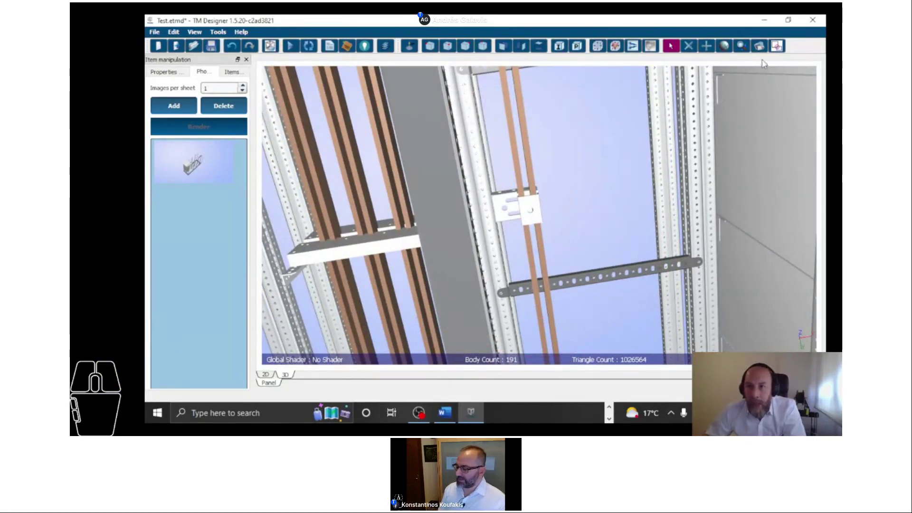
Run a collision check with the preset proximity value and highlight the first listed crossbar collision, CBS18 with CBS6.
left_click(777, 45)
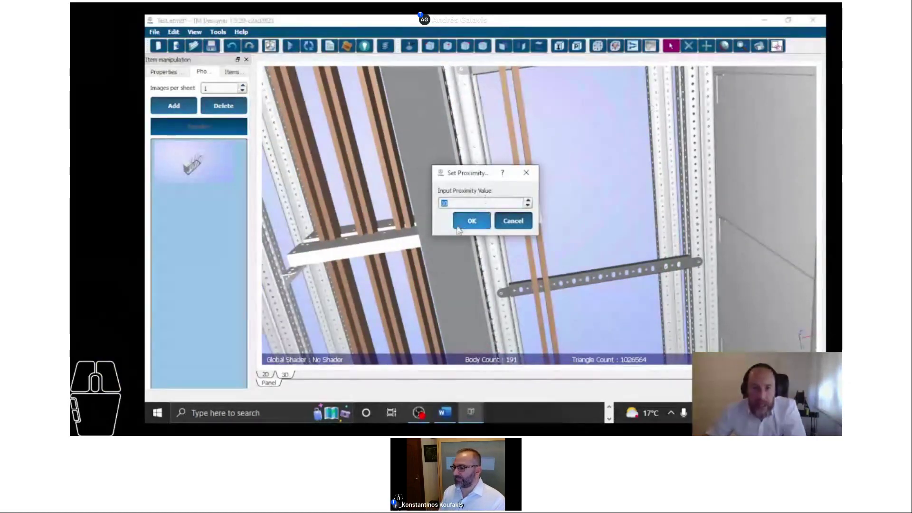
left_click(469, 226)
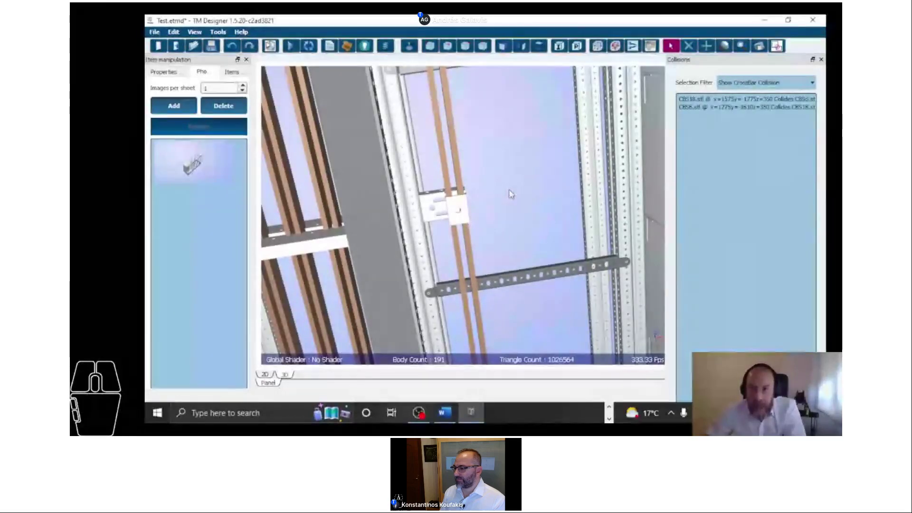
scroll(537, 163, "down", 5)
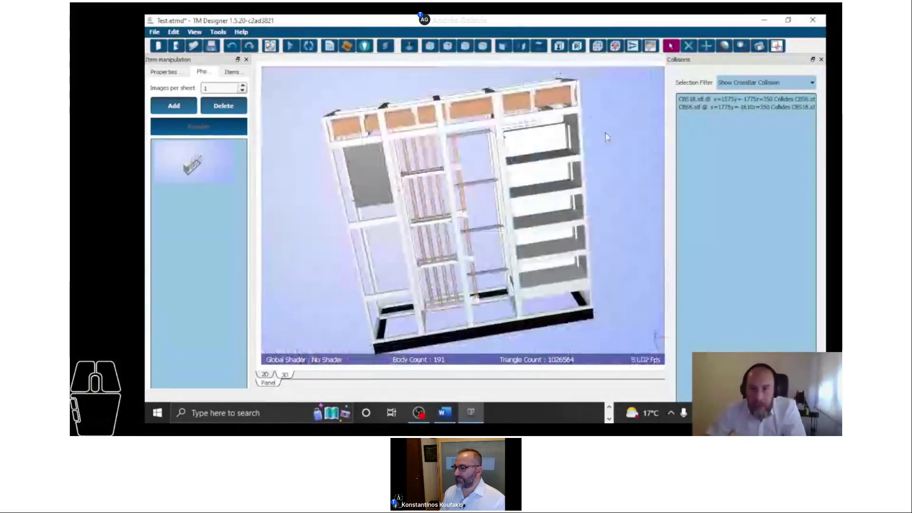
left_click(707, 104)
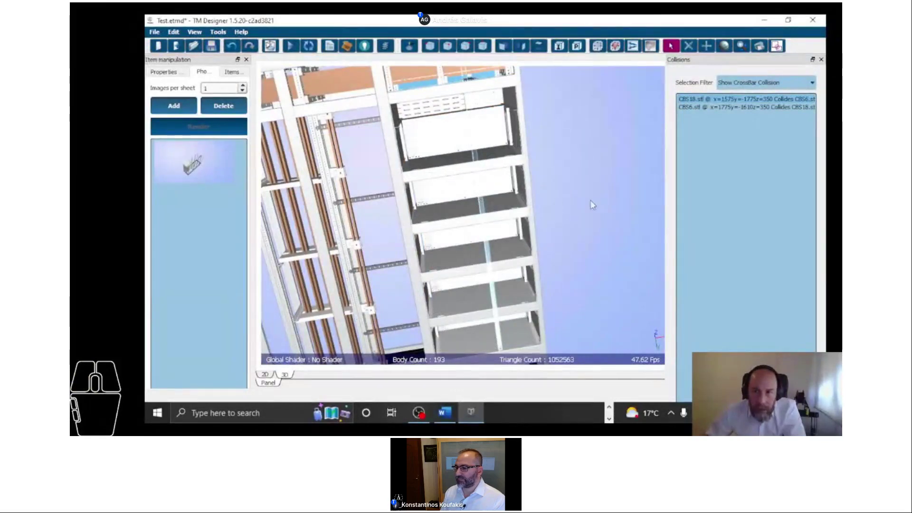
Examine the colliding crossbars from behind the fourth column, select the vertical crossbar, and switch to a preset 3D view.
mouse_move(593, 204)
right_mouse_down()
mouse_move(582, 190)
mouse_move(451, 238)
mouse_move(311, 248)
mouse_move(335, 195)
right_mouse_up()
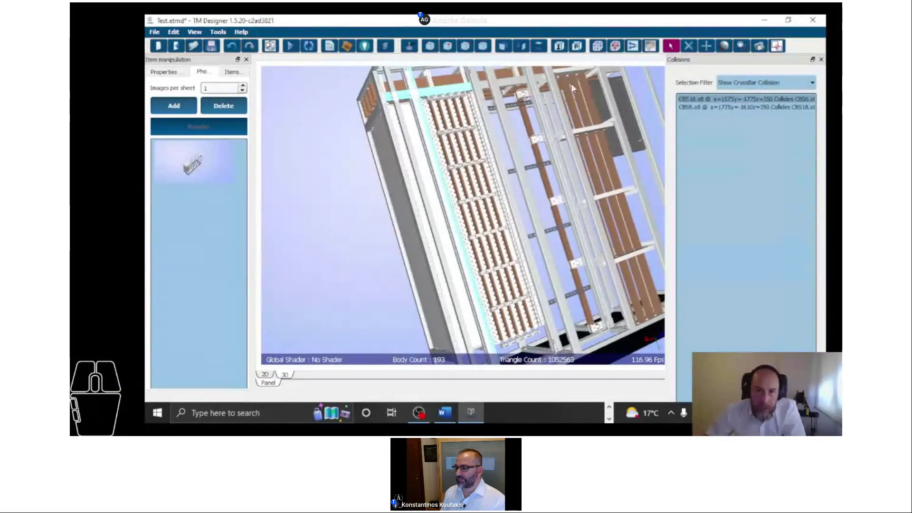
right_click_drag(572, 88, 397, 134)
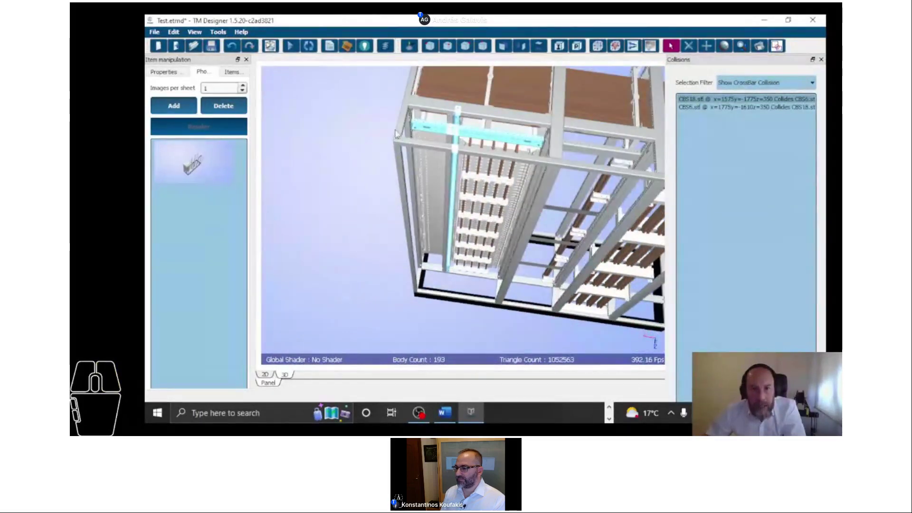
left_click(448, 141)
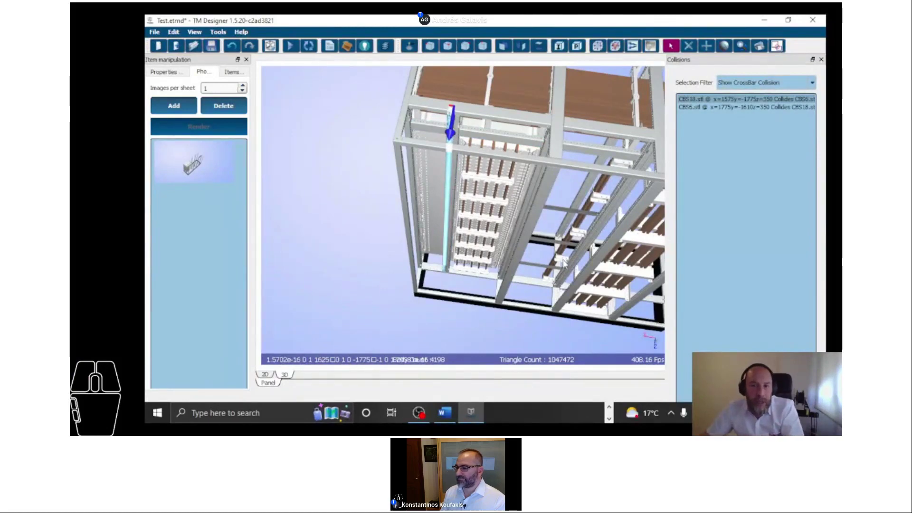
right_click_drag(536, 286, 572, 303)
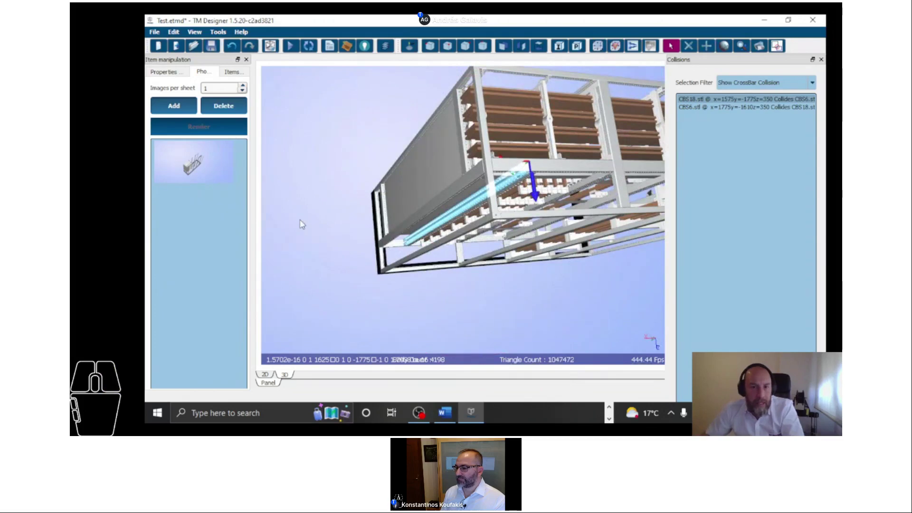
right_click_drag(354, 121, 321, 98)
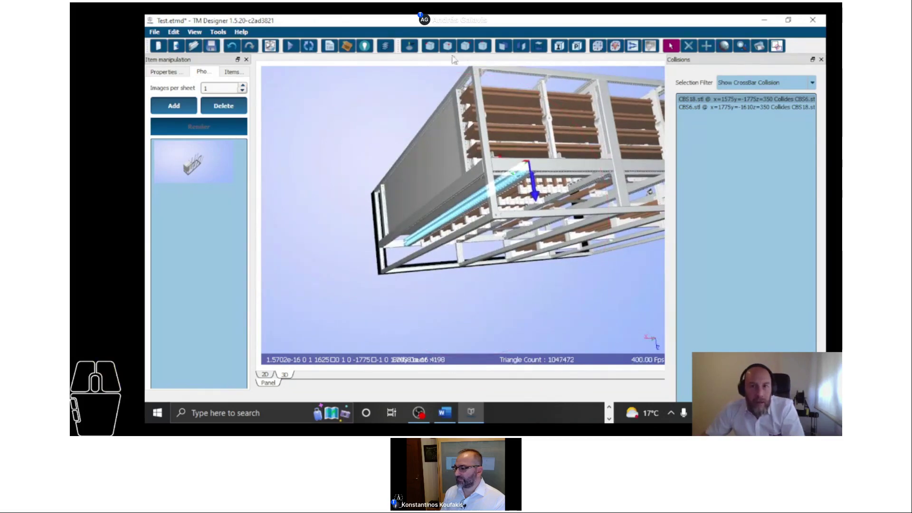
left_click(428, 45)
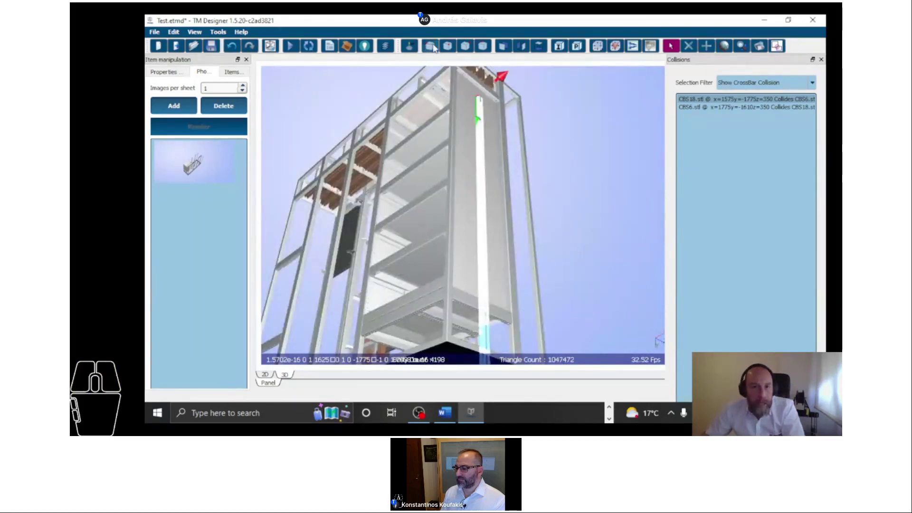
View the entire switchboard frame straight on in the 3D model with the colliding crossbar still highlighted.
left_click(504, 48)
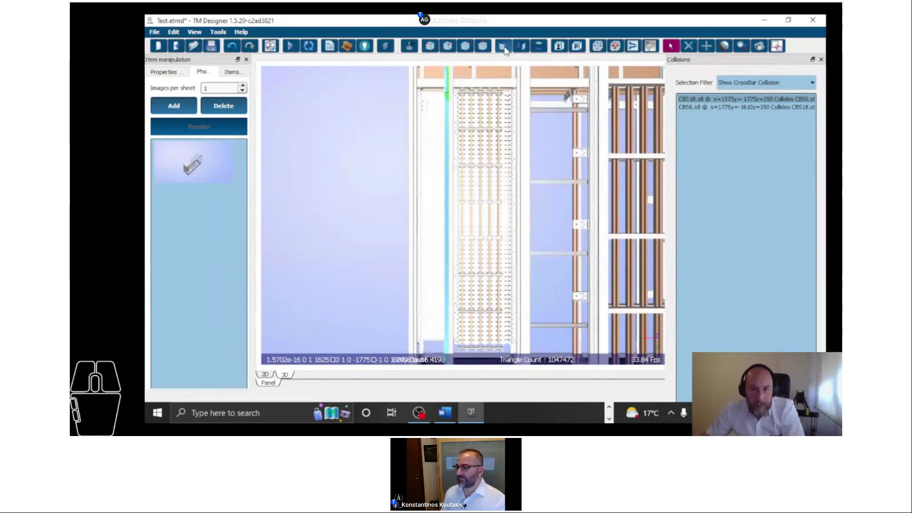
scroll(460, 163, "down", 5)
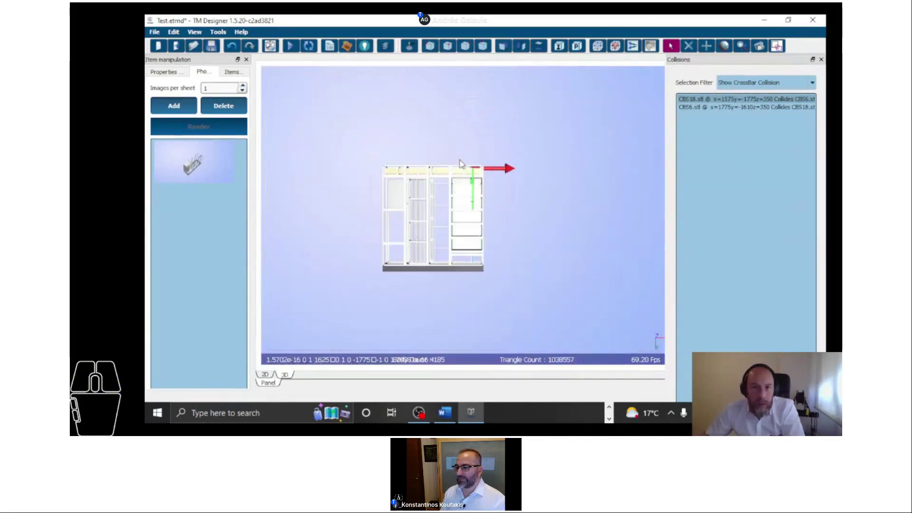
left_click(597, 46)
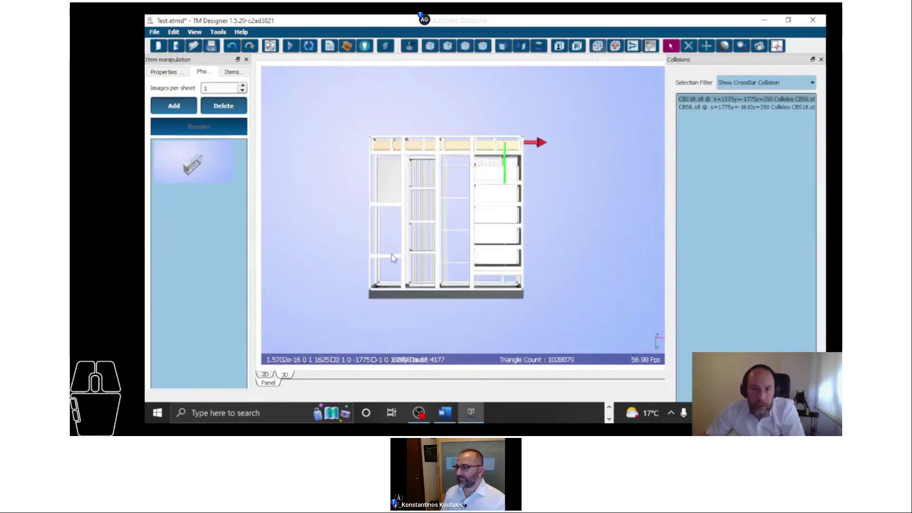
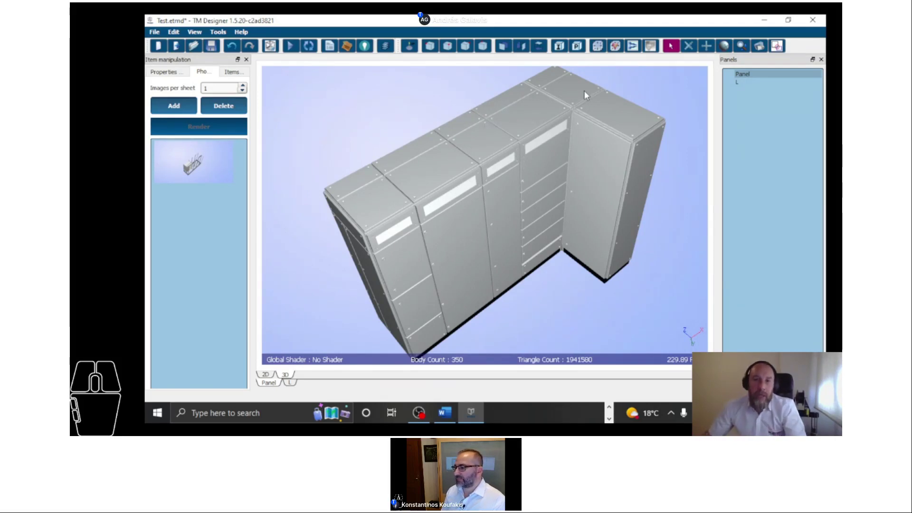
Examine the closed L-shaped switchboard in 3D from above and from the front, including its corner column.
left_click_drag(692, 97, 669, 112)
right_click_drag(673, 100, 545, 199)
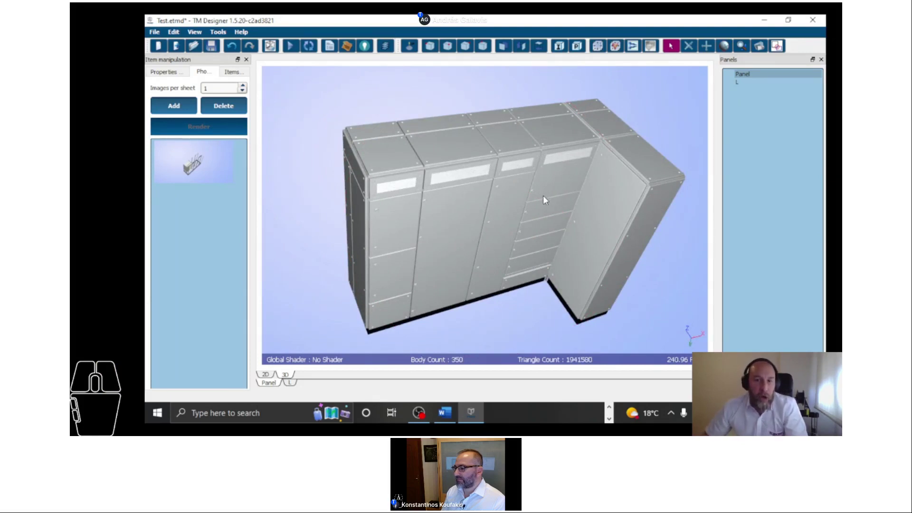
right_click_drag(551, 302, 560, 307)
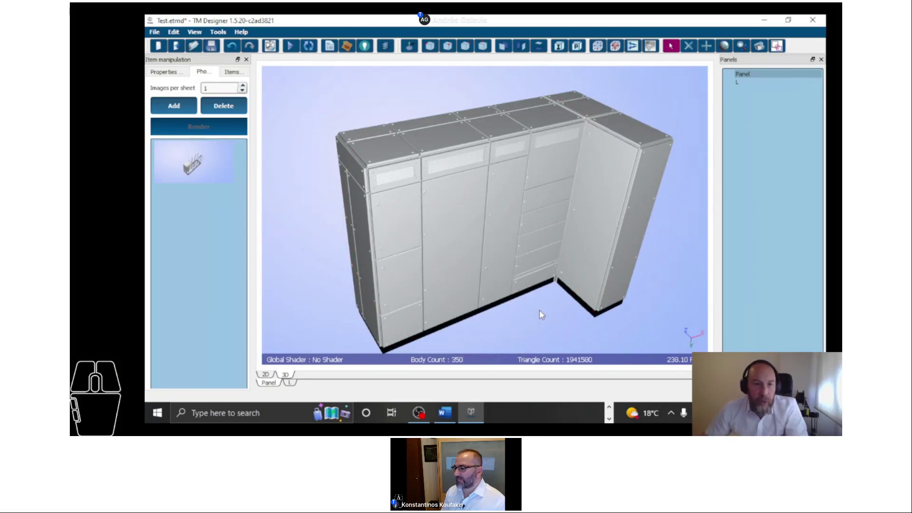
right_click_drag(527, 320, 480, 179)
right_click_drag(428, 104, 426, 113)
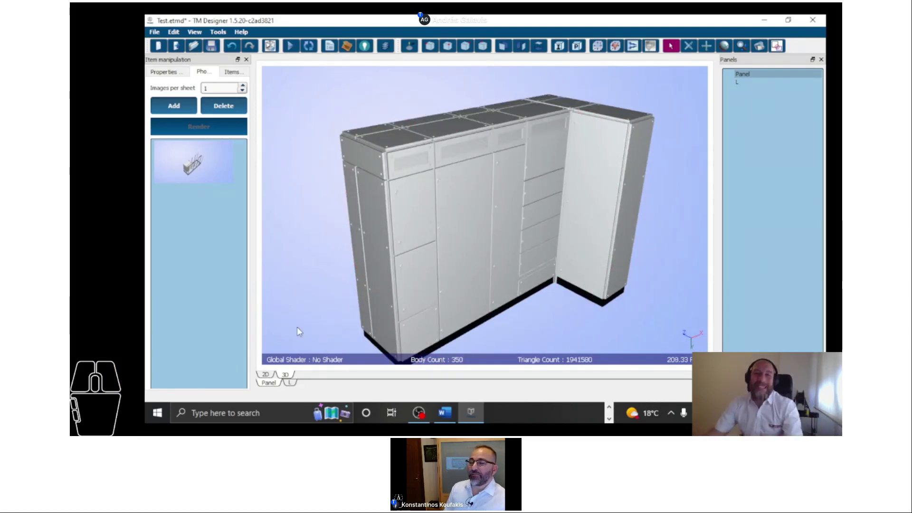
Check the L-shaped switchboard's front and top layouts in 2D, and return to the 3D model of Panel.
left_click(266, 374)
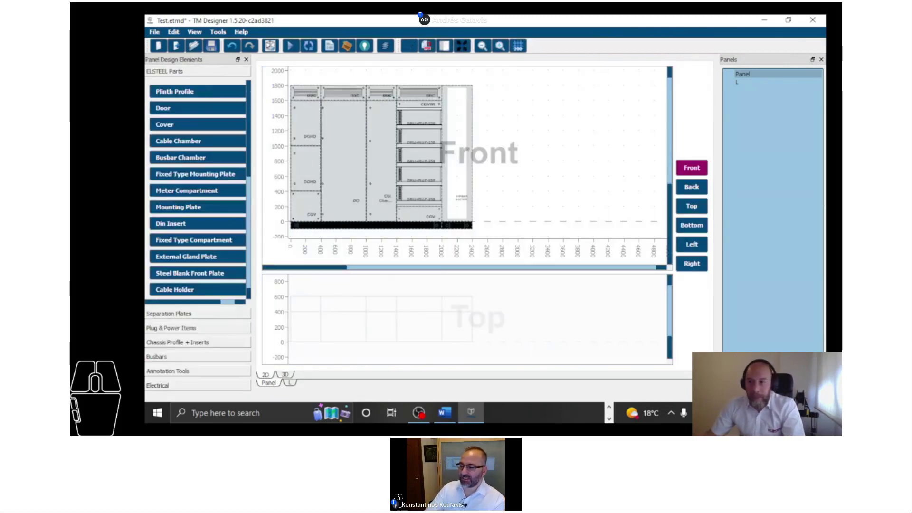
scroll(822, 156, "down", 3)
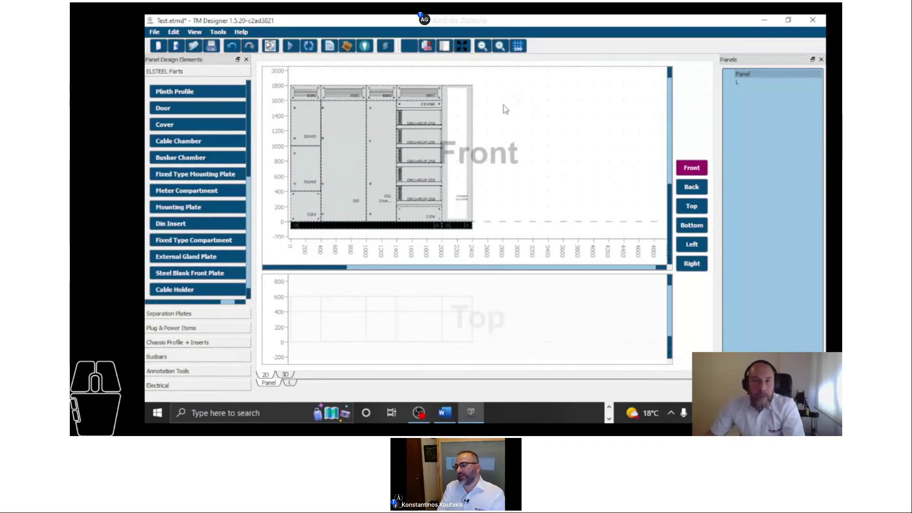
left_click(285, 375)
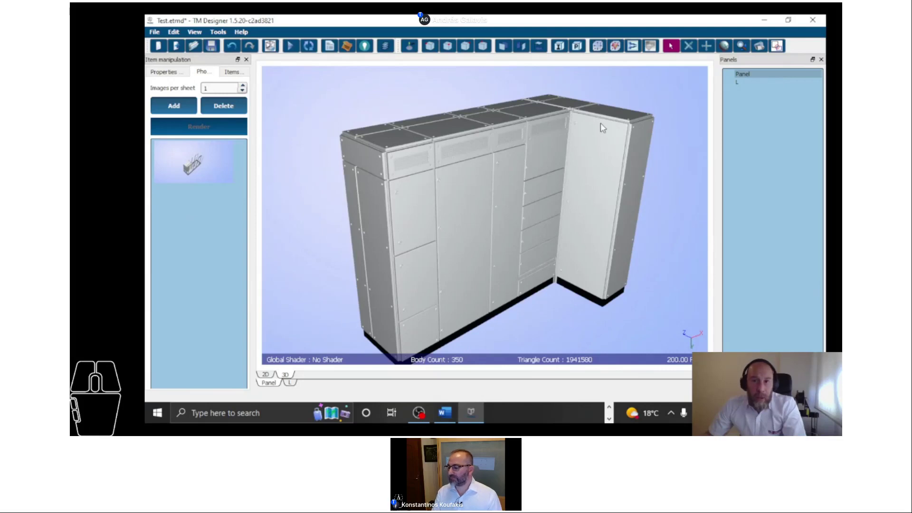
left_click(740, 75)
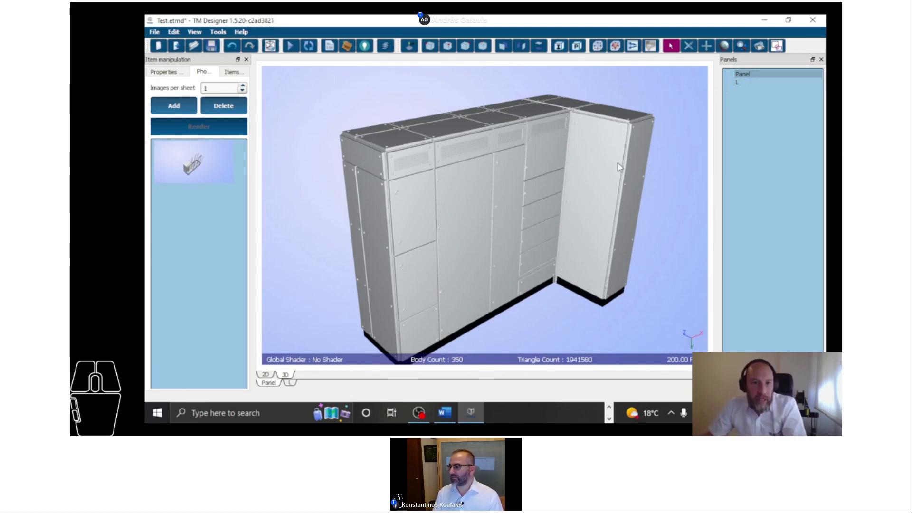
Review the project's bill of materials from the busbars back to the L Shape corner kits, select the 600 kit, and close the list.
left_click(330, 47)
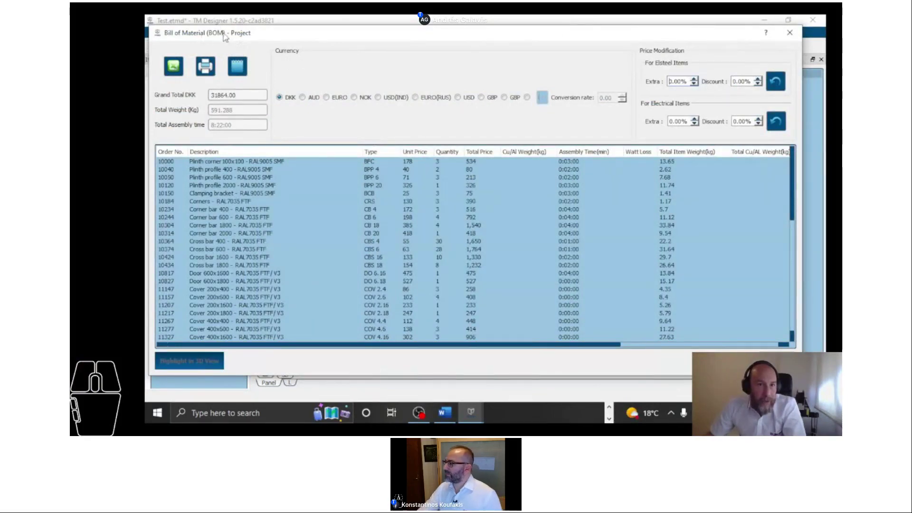
scroll(380, 260, "down", 10)
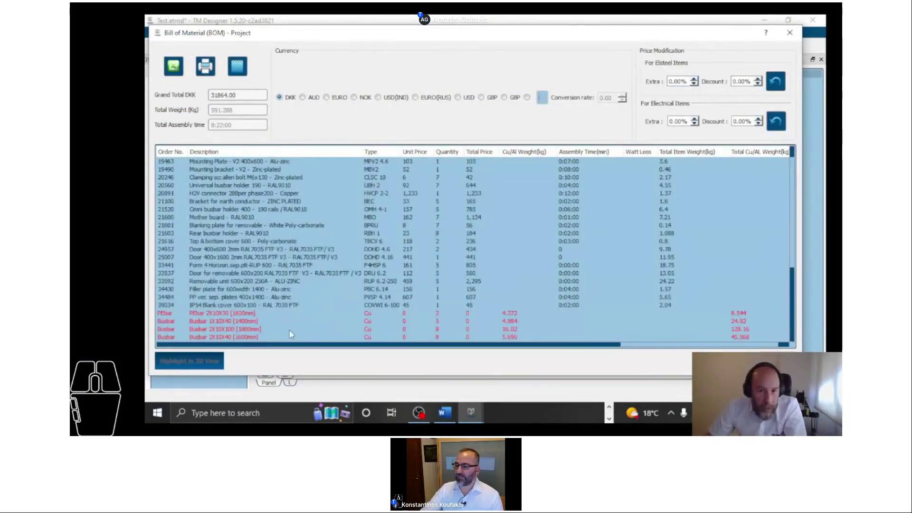
scroll(372, 307, "up", 6)
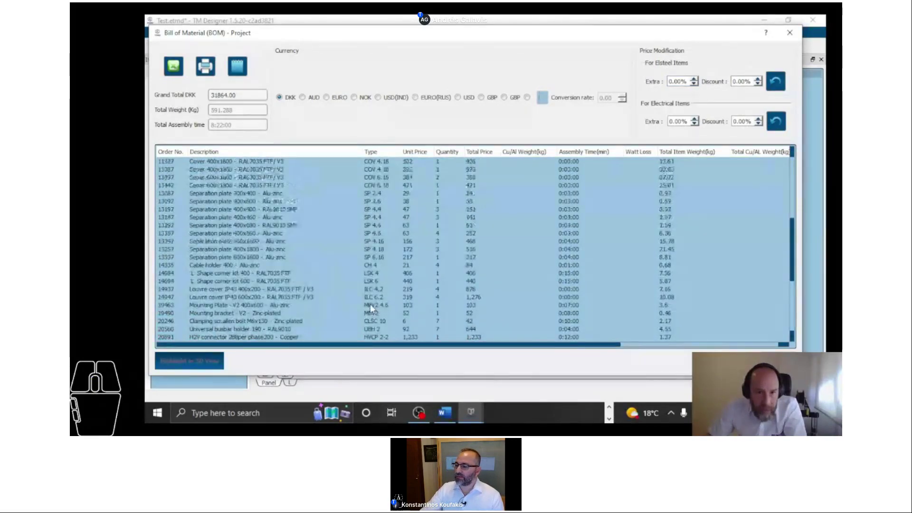
left_click(246, 273)
left_click(241, 288)
left_click(238, 281)
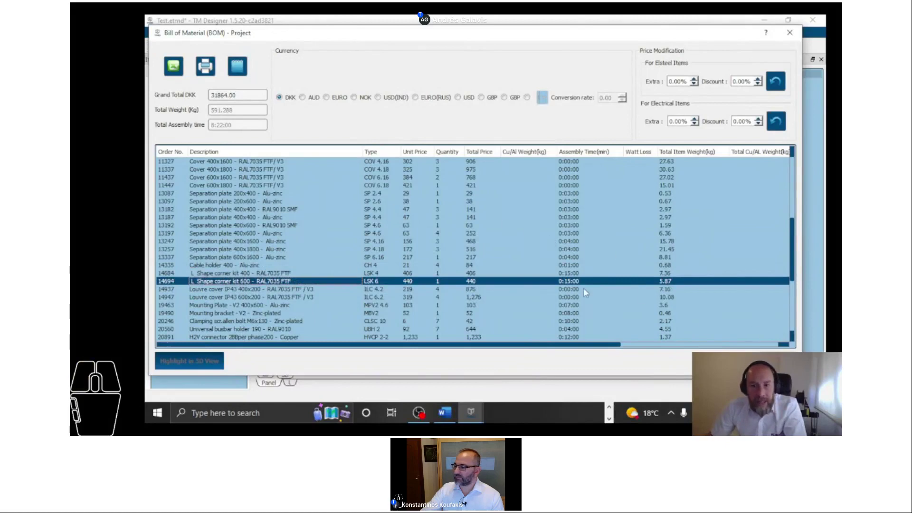
left_click(789, 33)
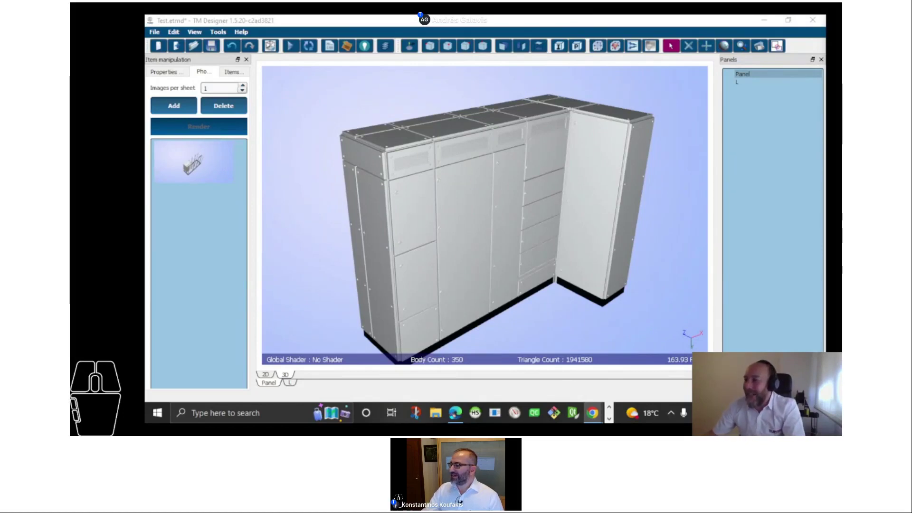
Leave the 3D model and bring up the panel's 2D front layout again.
left_click(173, 106)
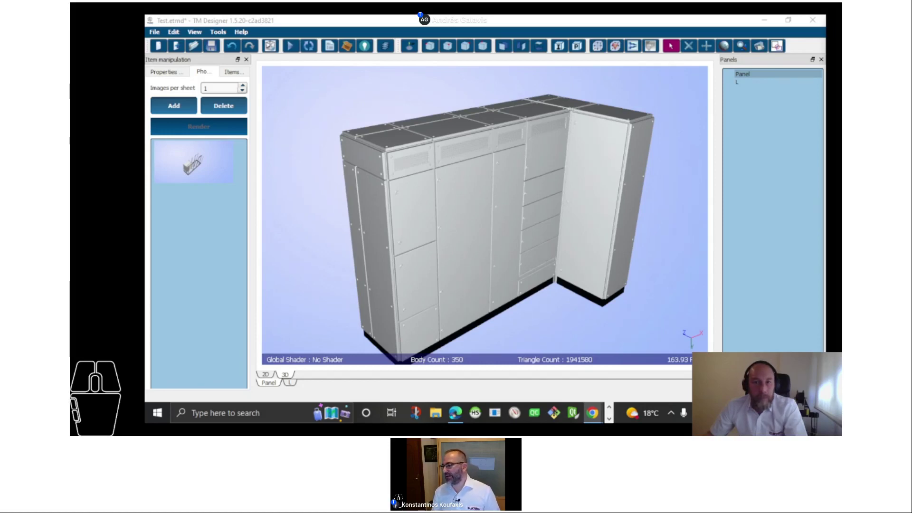
left_click(265, 375)
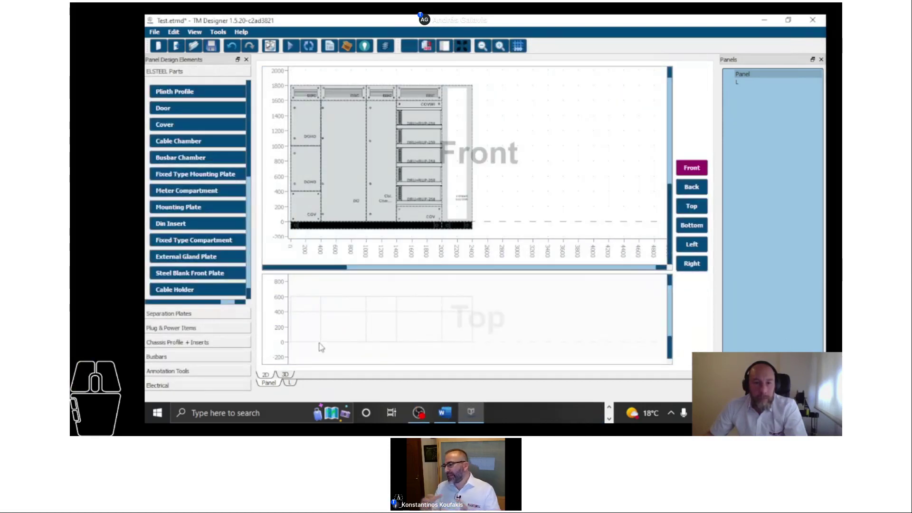